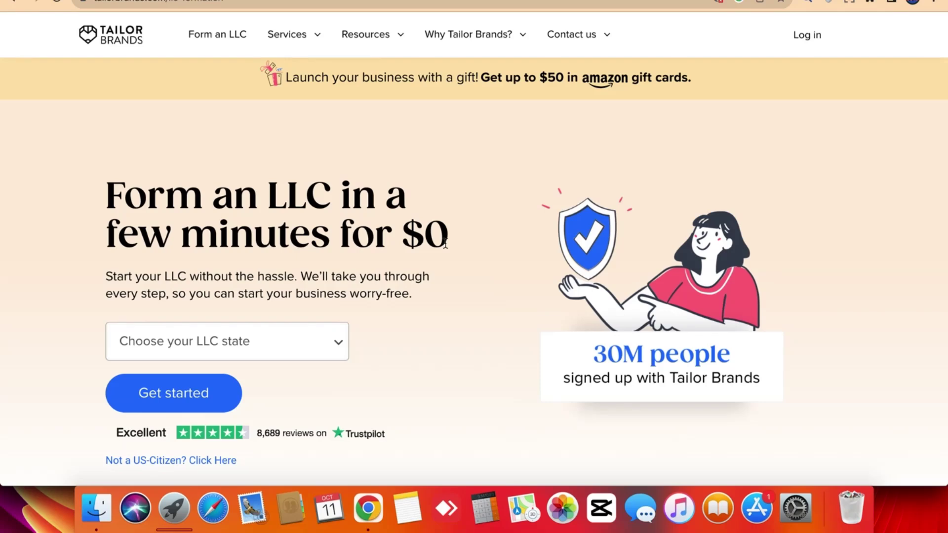
pyautogui.click(324, 341)
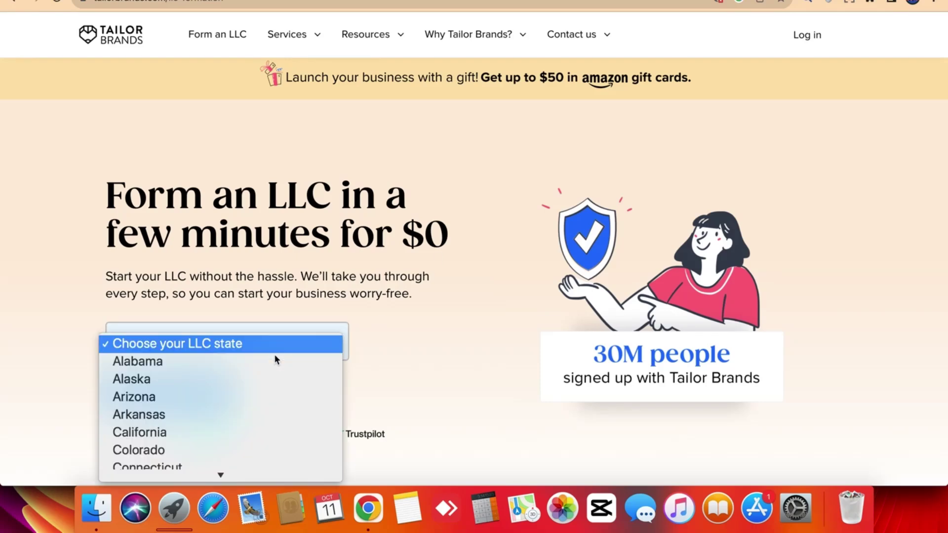
pyautogui.tripleClick(251, 277)
pyautogui.doubleClick(223, 226)
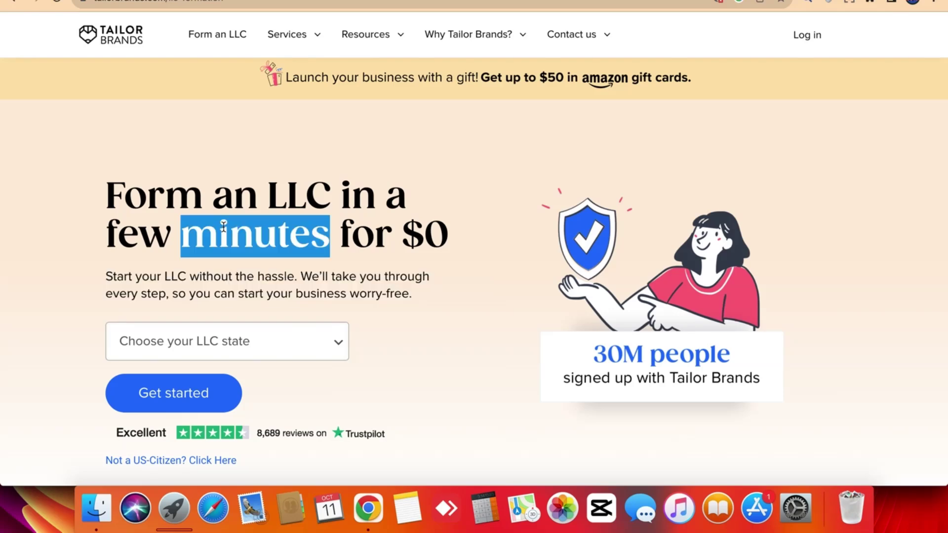
pyautogui.click(224, 226)
pyautogui.click(224, 225)
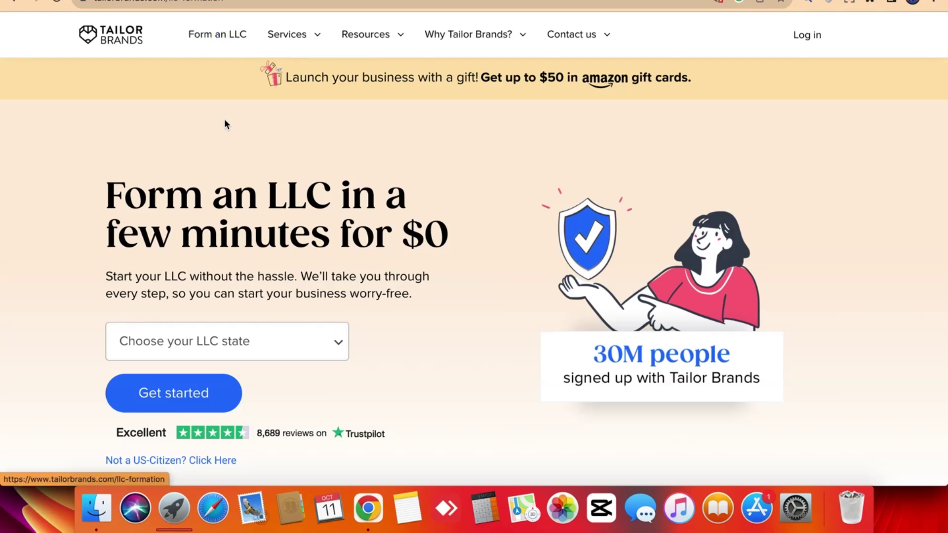
pyautogui.scroll(5, 209, 46)
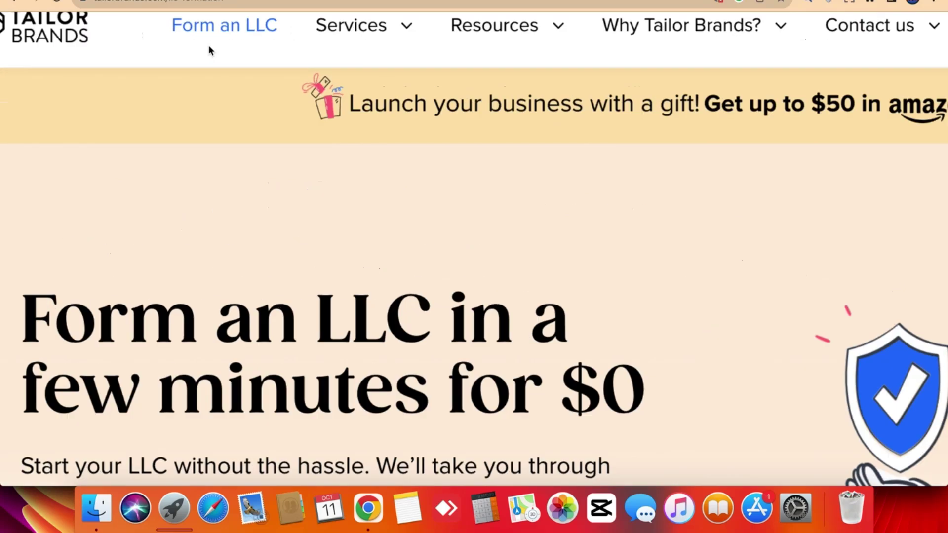
pyautogui.scroll(-5, 273, 109)
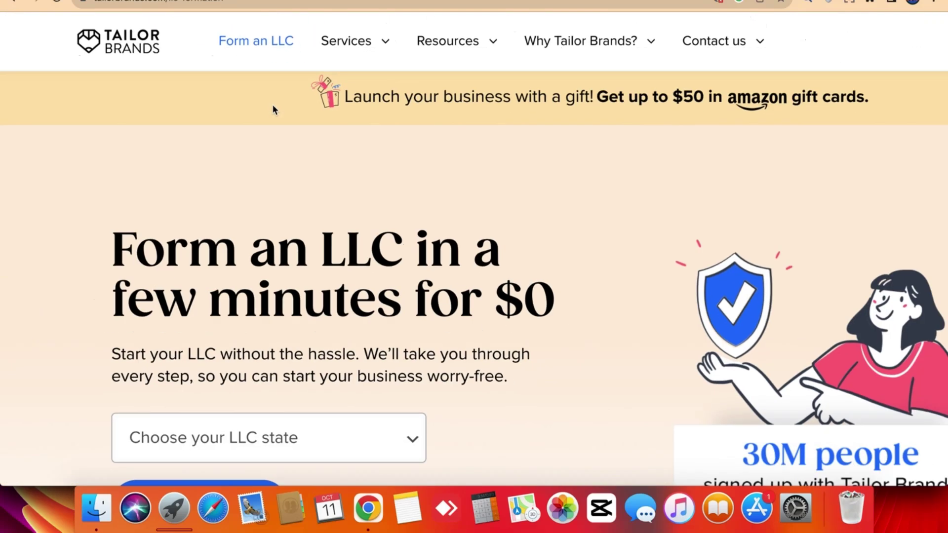
pyautogui.click(312, 34)
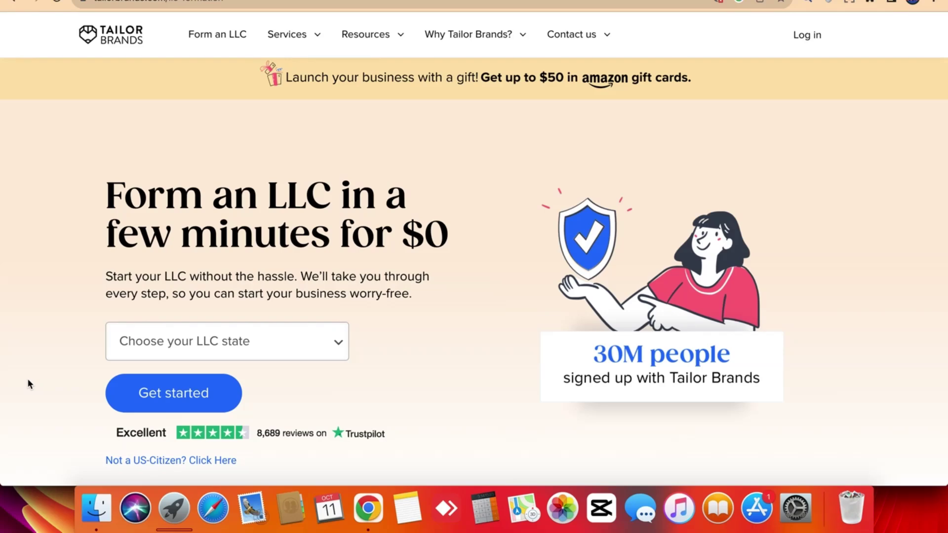
pyautogui.moveTo(414, 250)
pyautogui.mouseDown()
pyautogui.moveTo(434, 247)
pyautogui.moveTo(412, 248)
pyautogui.mouseUp()
pyautogui.tripleClick(412, 248)
pyautogui.click(412, 248)
pyautogui.tripleClick(412, 248)
pyautogui.click(412, 248)
# - Choose Wyoming as the LLC state and start the LLC formation process
pyautogui.scroll(-3, 412, 248)
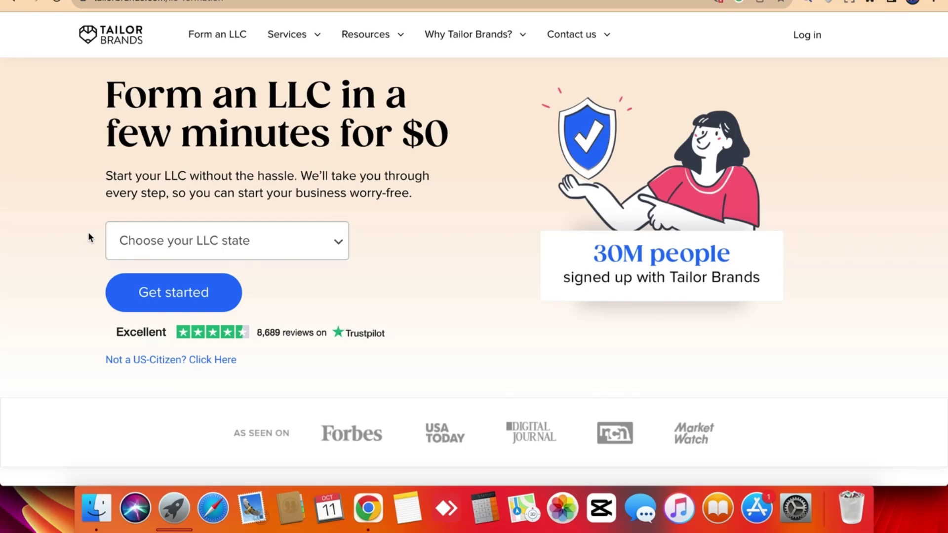
pyautogui.click(177, 254)
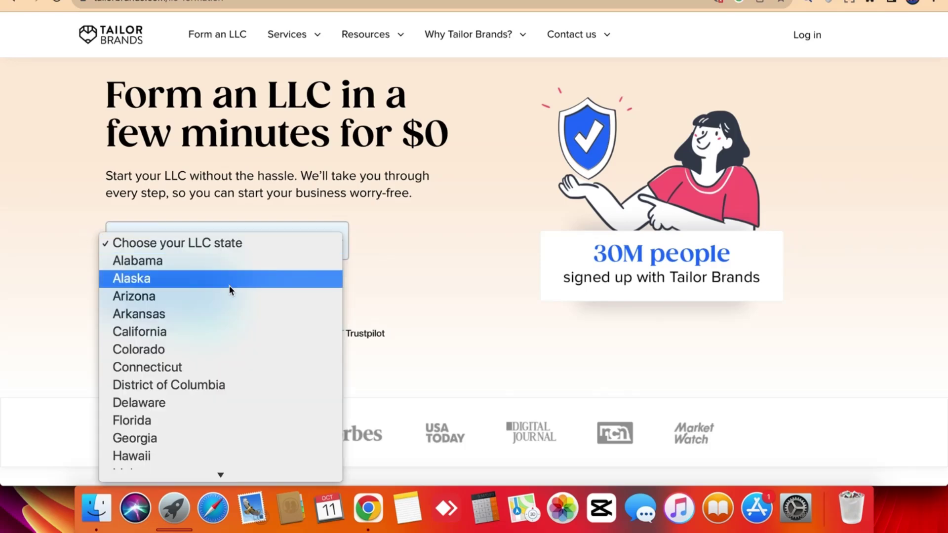
pyautogui.scroll(-5, 228, 286)
pyautogui.scroll(-10, 222, 327)
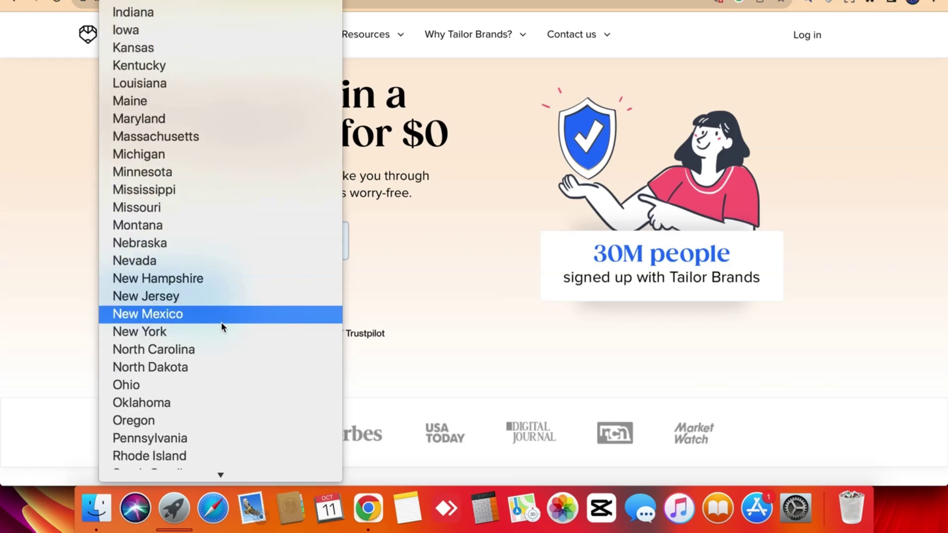
pyautogui.scroll(-10, 222, 327)
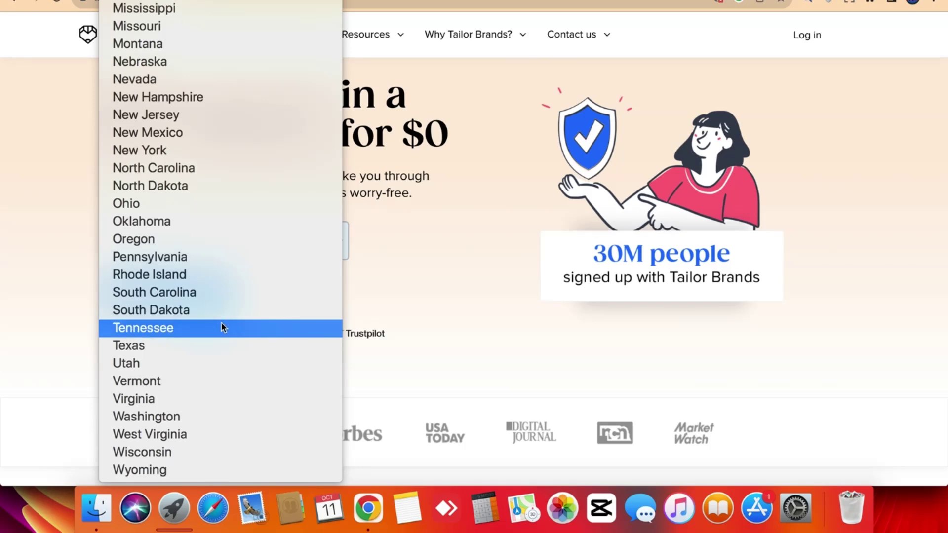
pyautogui.click(174, 470)
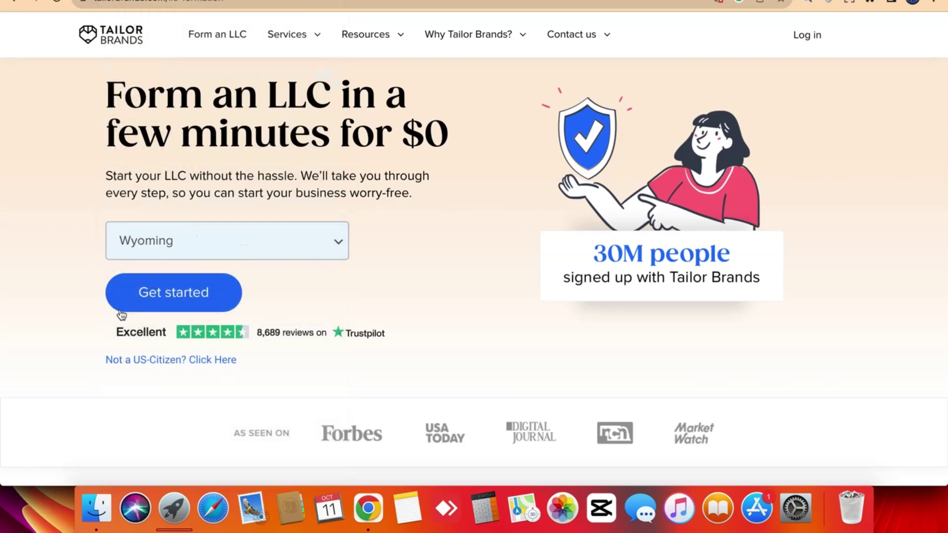
pyautogui.scroll(2, 85, 296)
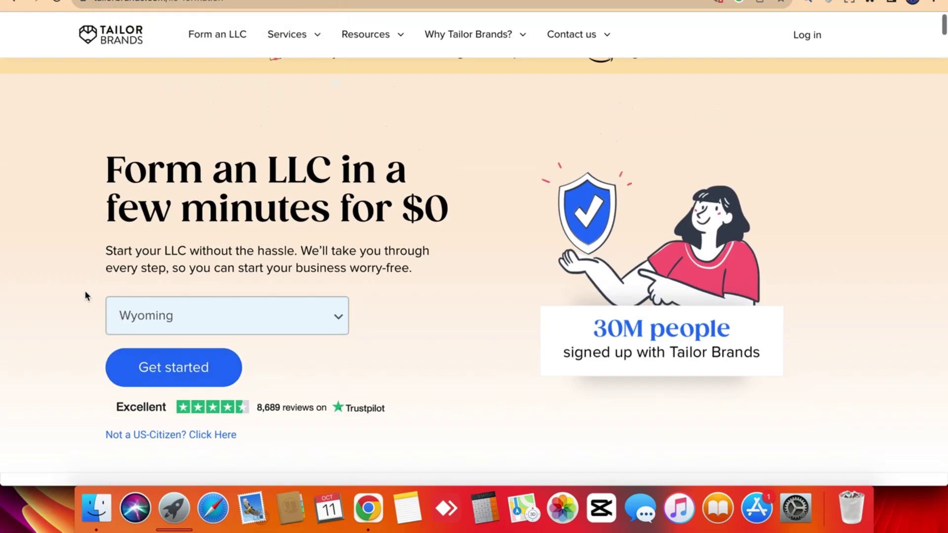
pyautogui.click(170, 369)
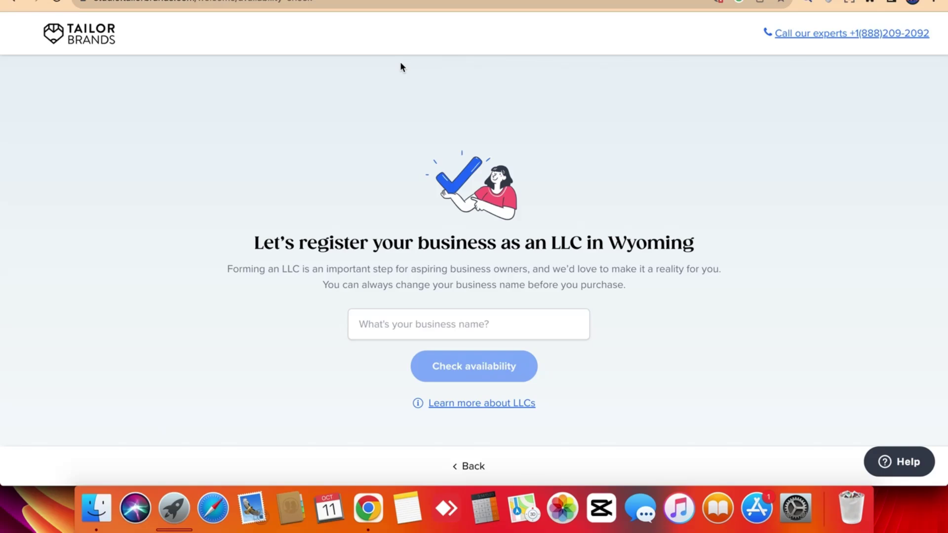
# - Read the heading and introductory text about registering the business as an LLC in Wyoming
pyautogui.click(388, 316)
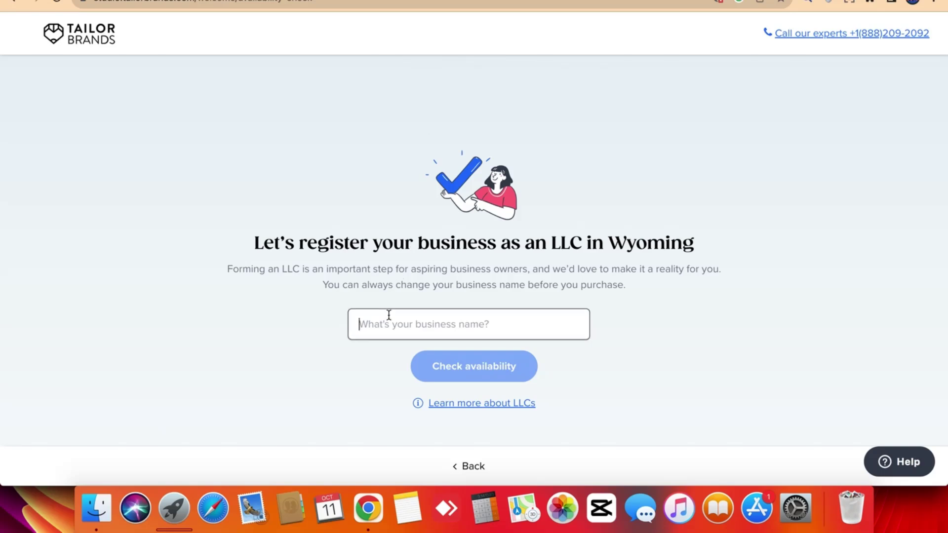
pyautogui.tripleClick(366, 269)
pyautogui.tripleClick(351, 238)
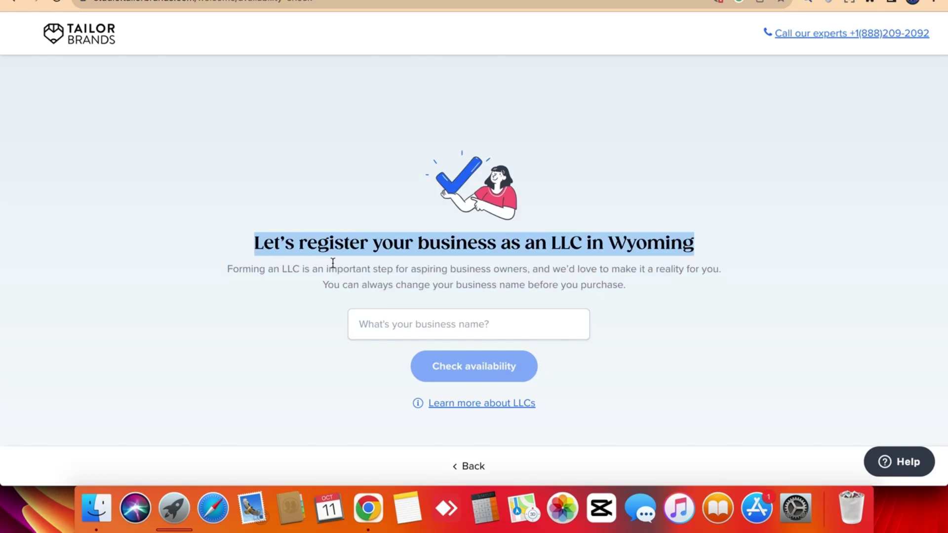
pyautogui.tripleClick(333, 264)
pyautogui.click(333, 263)
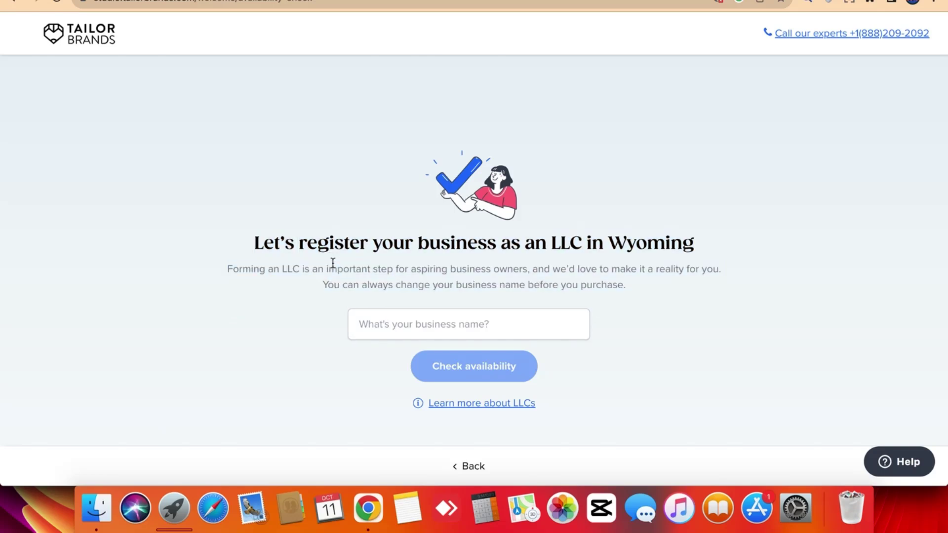
pyautogui.tripleClick(333, 263)
pyautogui.click(300, 288)
pyautogui.tripleClick(299, 288)
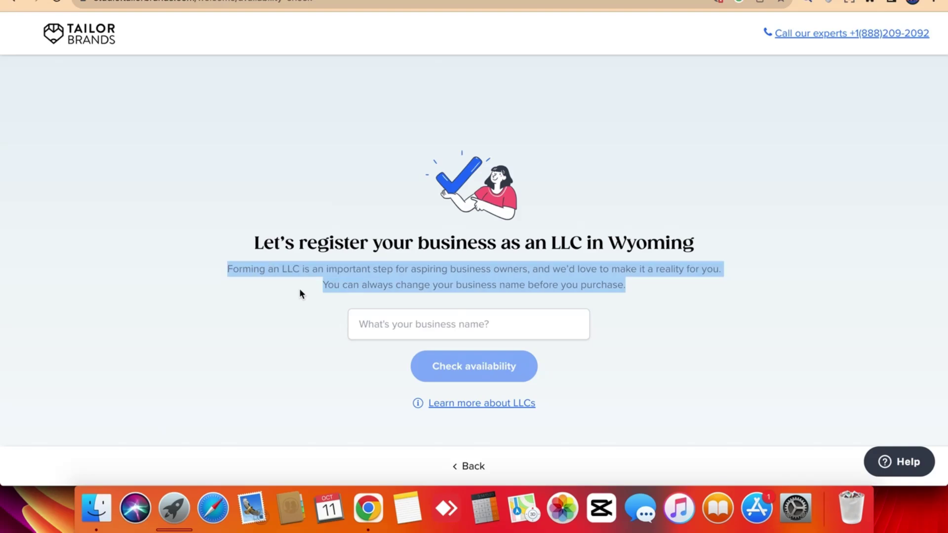
pyautogui.click(299, 290)
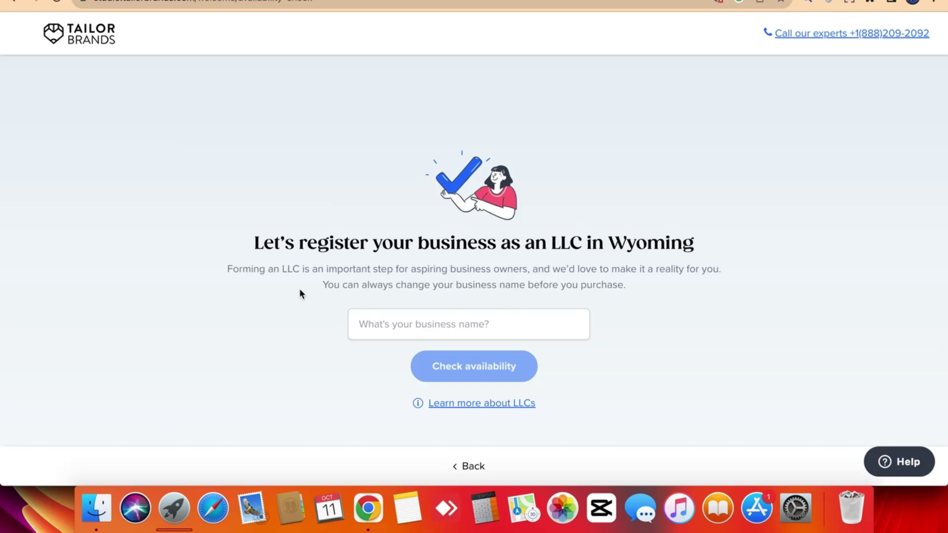
# - Enter "HN E-Commerce Company" as the business name and check its availability
pyautogui.click(386, 325)
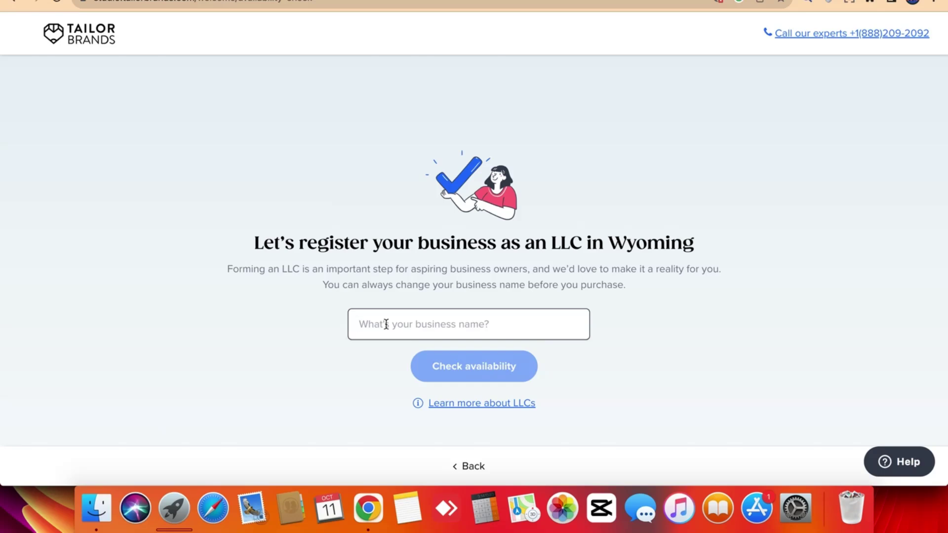
pyautogui.write('H')
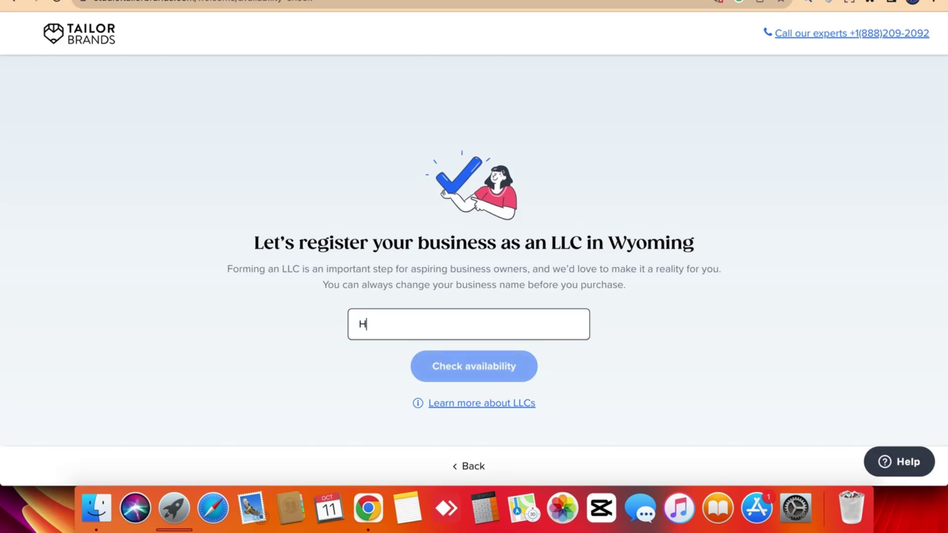
pyautogui.write('N E-')
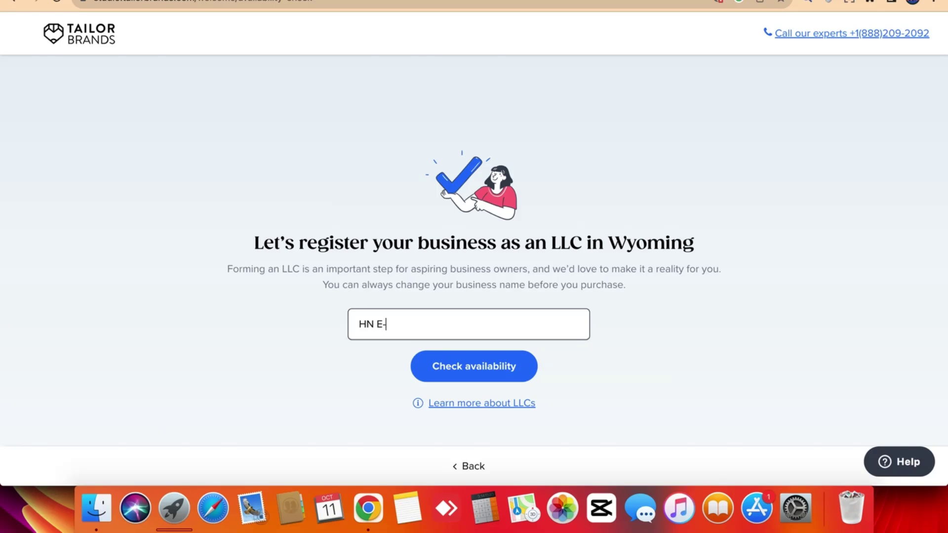
pyautogui.write('ommerce Company')
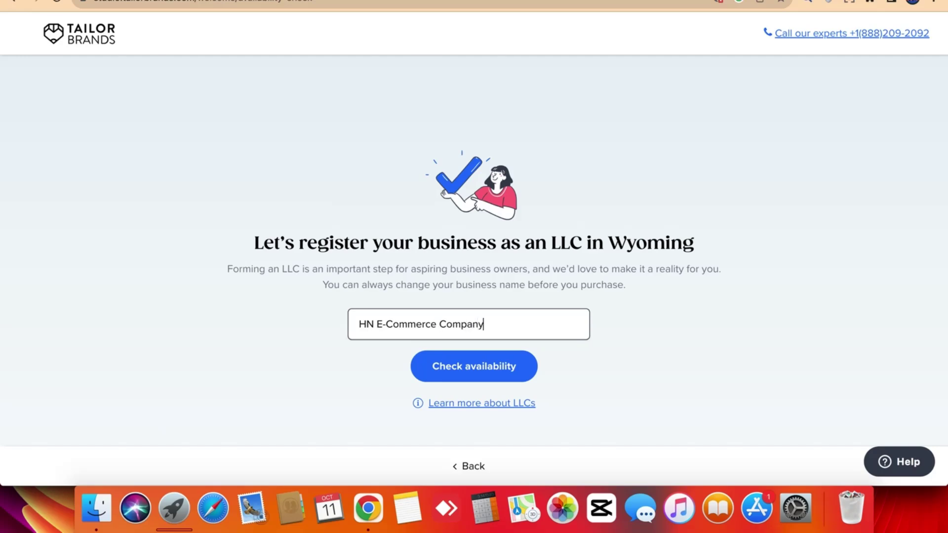
pyautogui.click(336, 334)
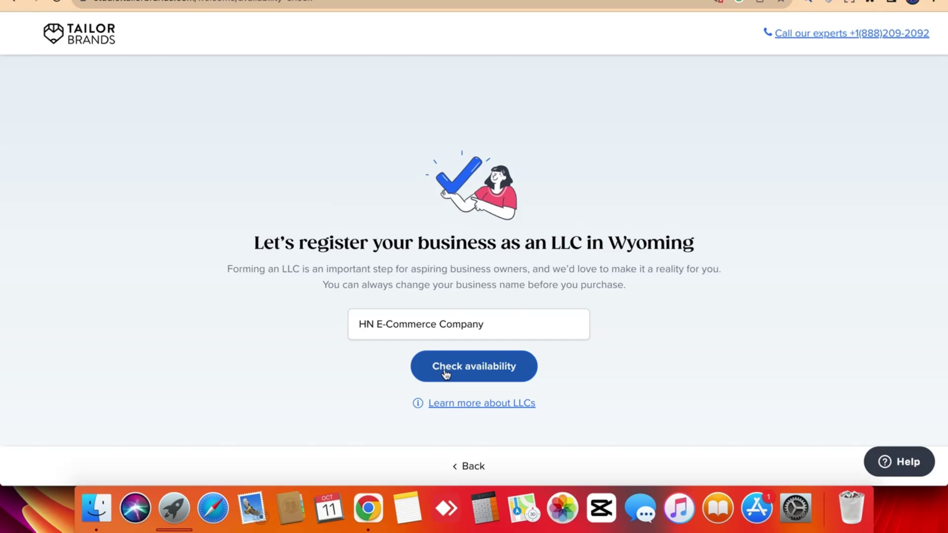
pyautogui.click(386, 324)
pyautogui.doubleClick(387, 324)
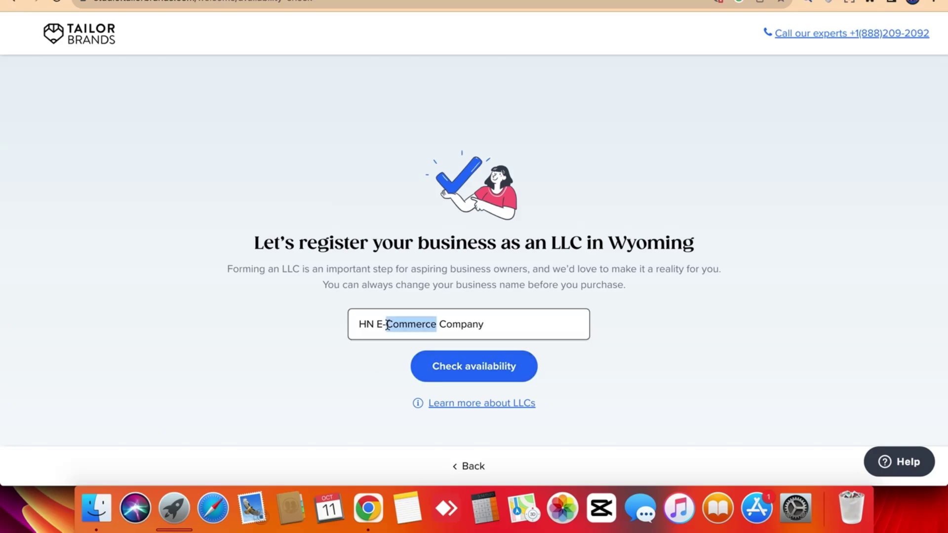
pyautogui.tripleClick(388, 324)
pyautogui.click(376, 352)
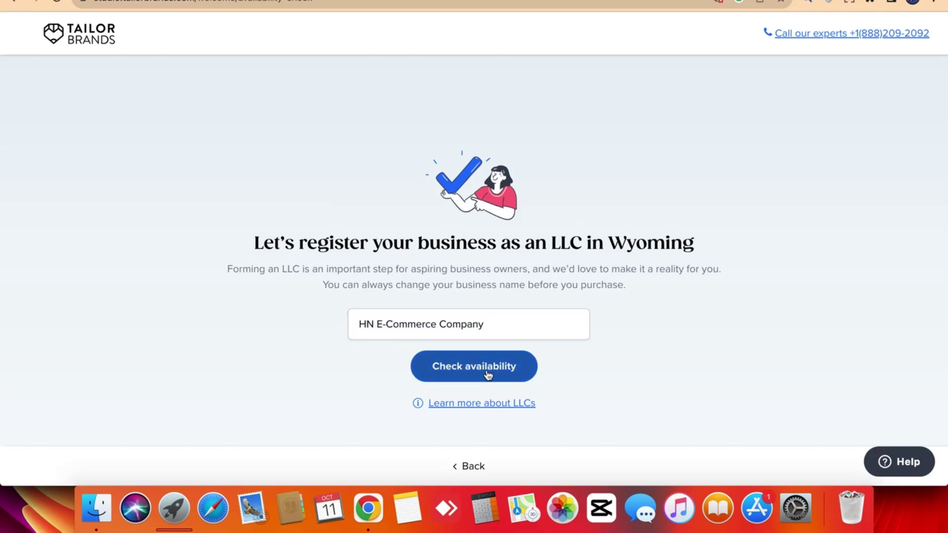
pyautogui.click(487, 375)
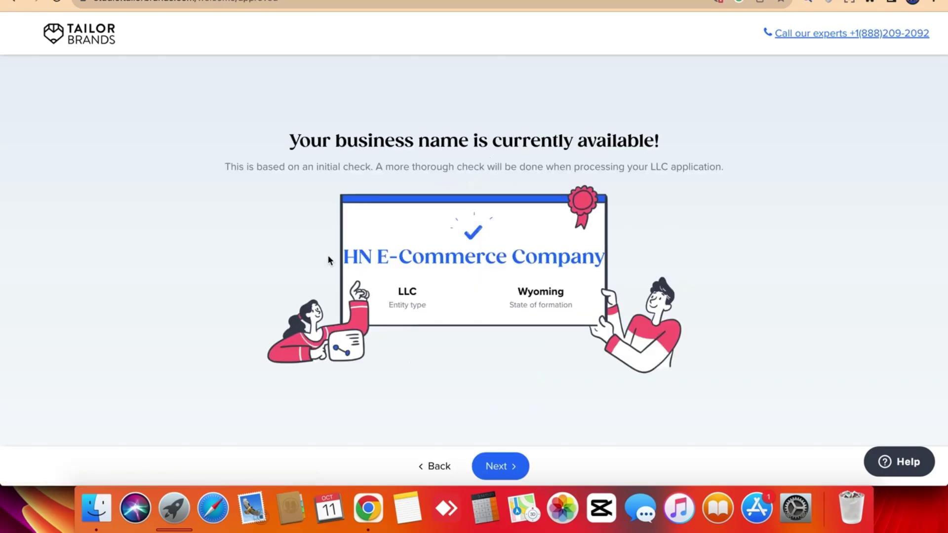
# - Review the business name, entity type and state of formation on the name availability result
pyautogui.tripleClick(332, 258)
pyautogui.click(312, 253)
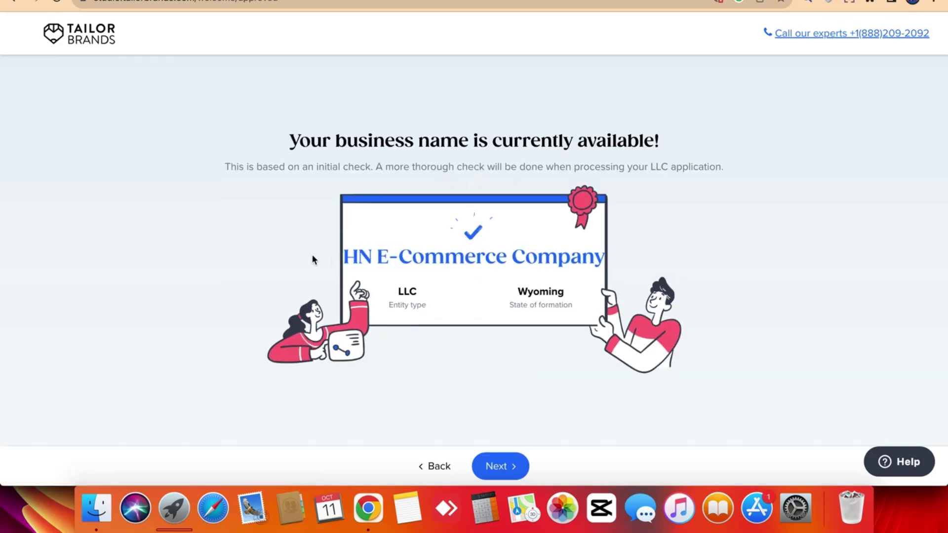
pyautogui.tripleClick(405, 255)
pyautogui.tripleClick(404, 307)
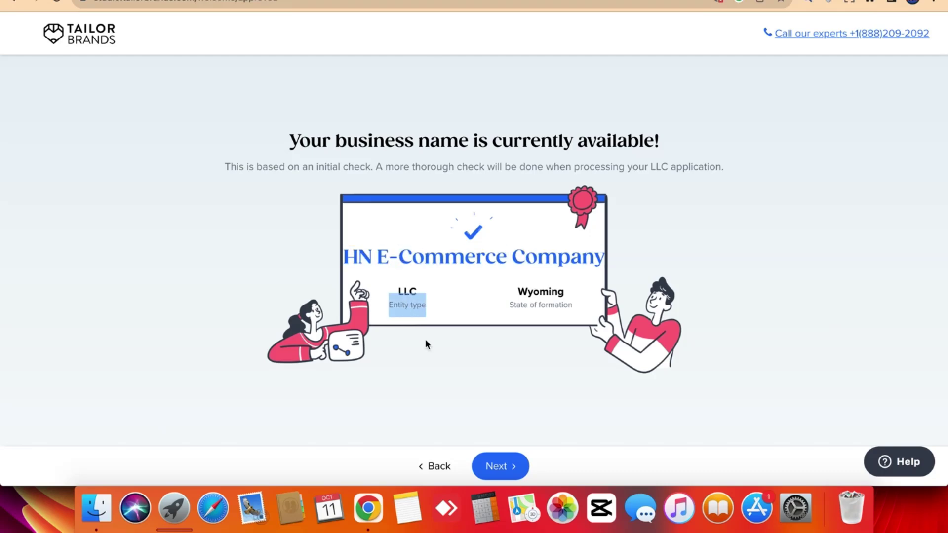
pyautogui.tripleClick(494, 316)
pyautogui.click(494, 316)
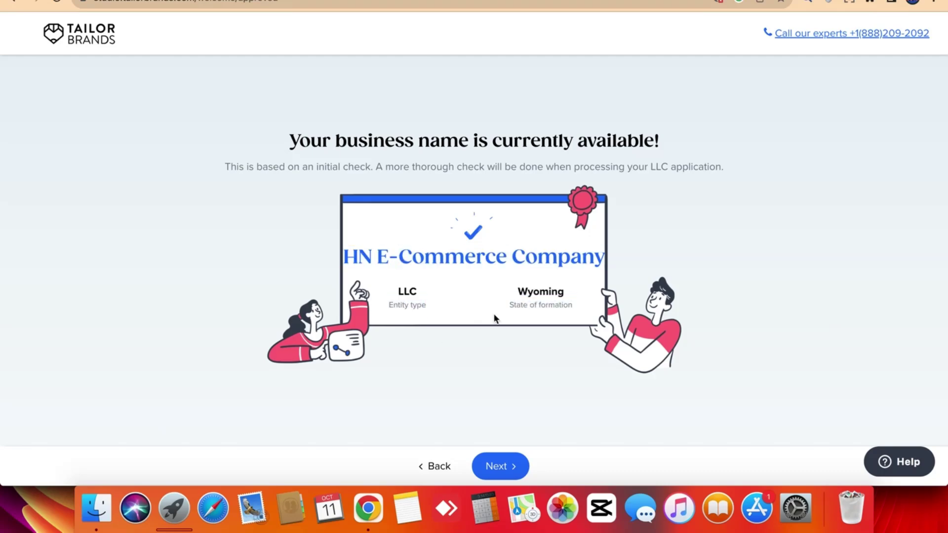
pyautogui.tripleClick(494, 316)
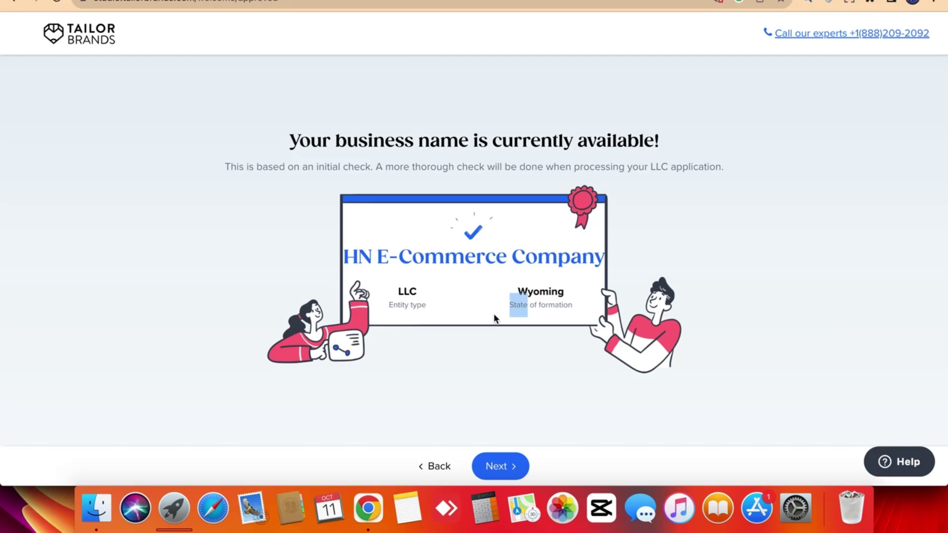
pyautogui.click(456, 334)
pyautogui.tripleClick(433, 258)
pyautogui.click(433, 259)
pyautogui.tripleClick(433, 259)
pyautogui.click(448, 309)
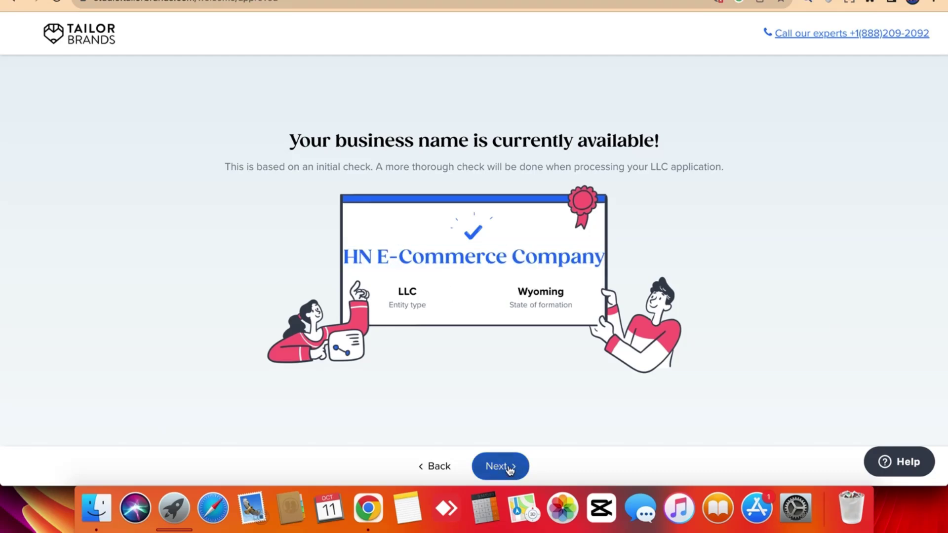
pyautogui.tripleClick(475, 259)
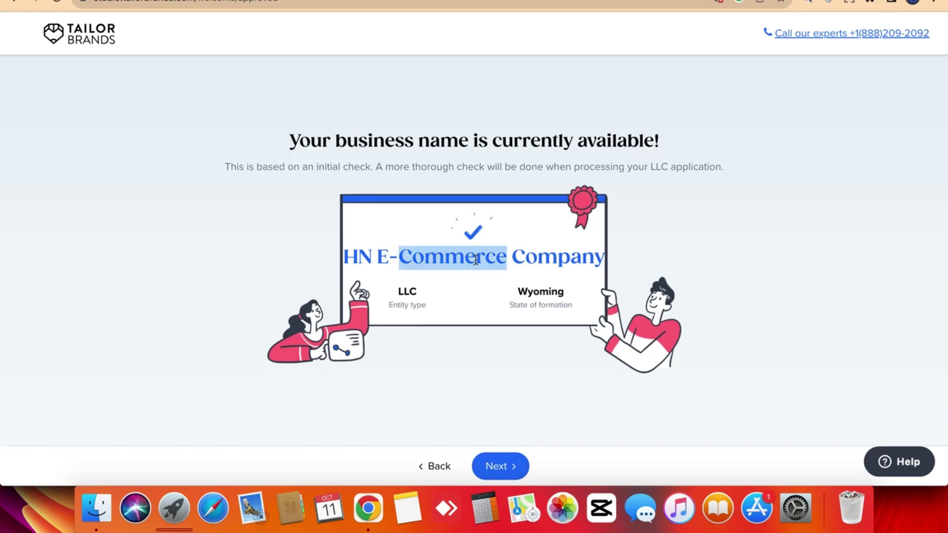
# - Proceed past the availability result and the four-stage LLC process overview to the question about the planned launch
pyautogui.click(495, 466)
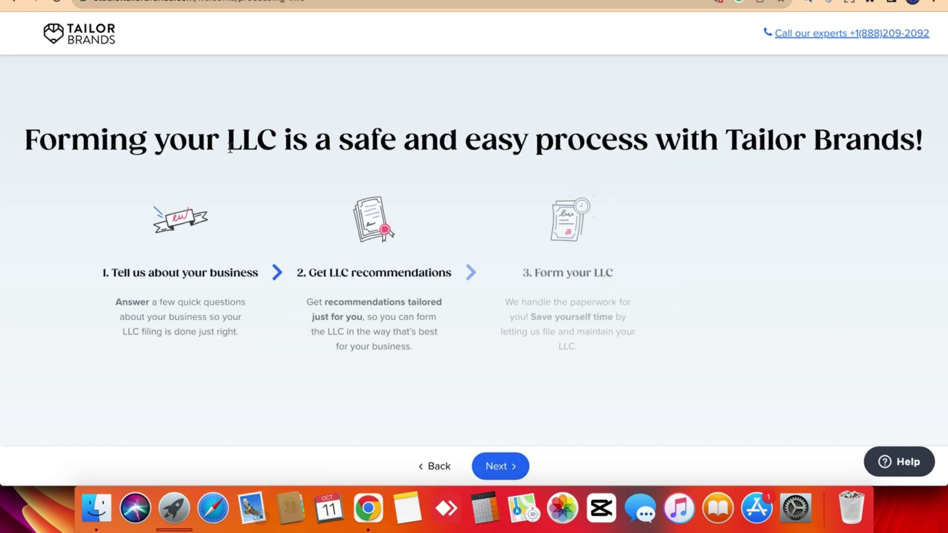
pyautogui.tripleClick(223, 273)
pyautogui.tripleClick(367, 273)
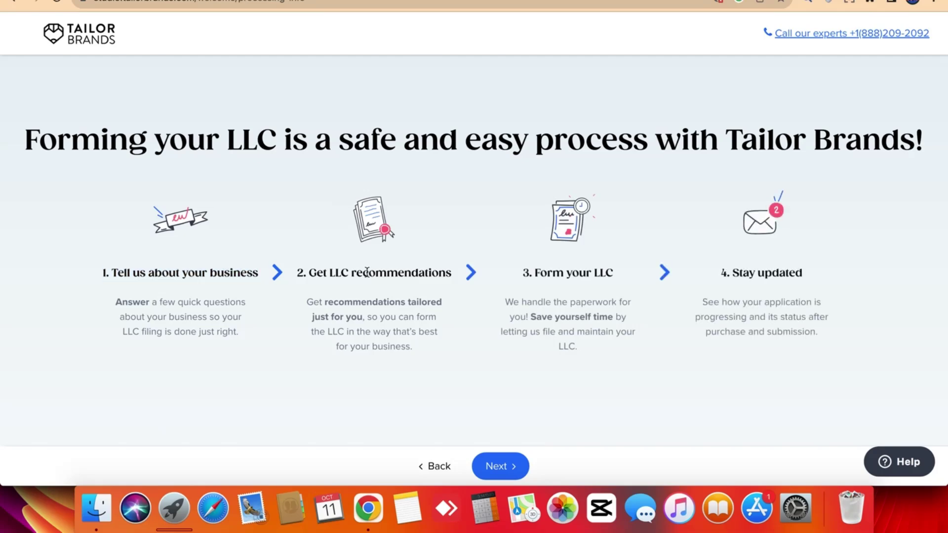
pyautogui.tripleClick(590, 272)
pyautogui.click(793, 269)
pyautogui.tripleClick(441, 128)
pyautogui.click(428, 186)
pyautogui.click(519, 472)
pyautogui.click(497, 466)
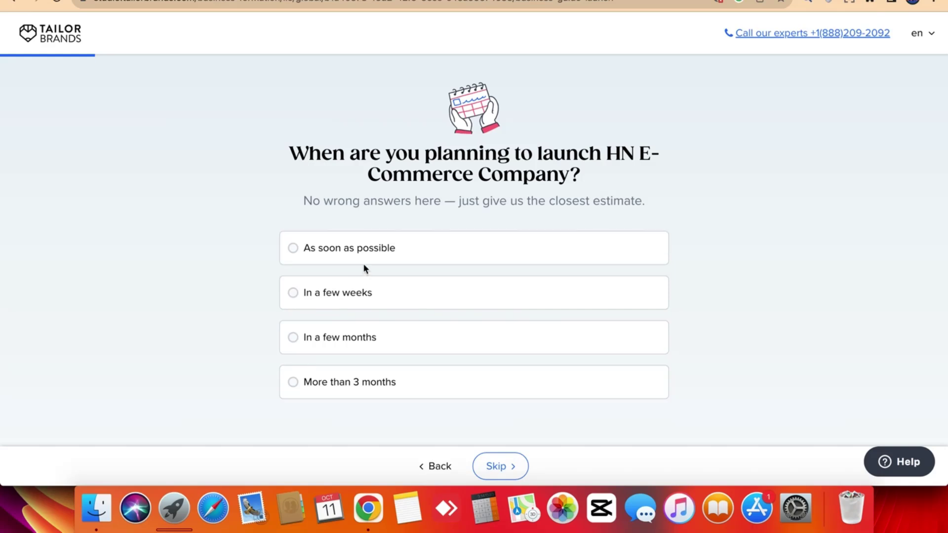
# - Answer that the launch is planned as soon as possible, and set the company's industry to eCommerce
pyautogui.click(307, 263)
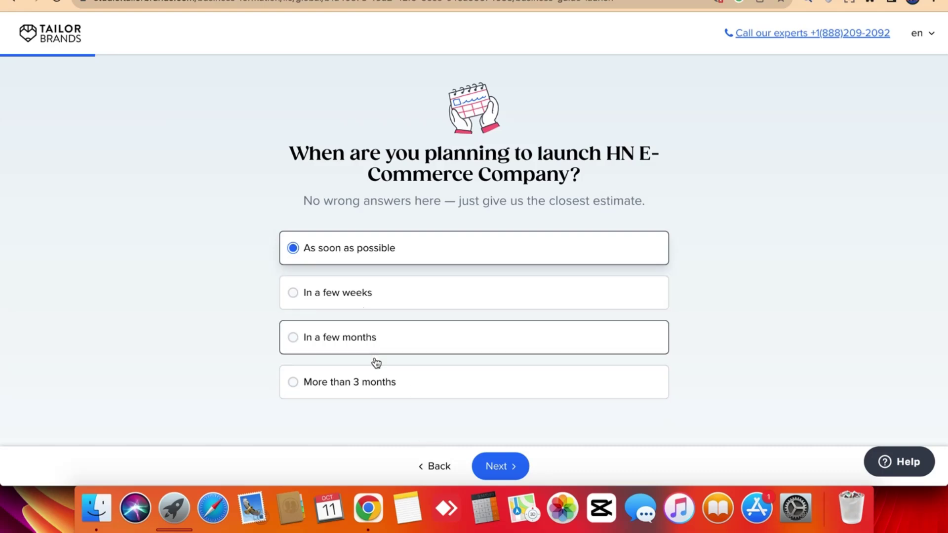
pyautogui.click(499, 466)
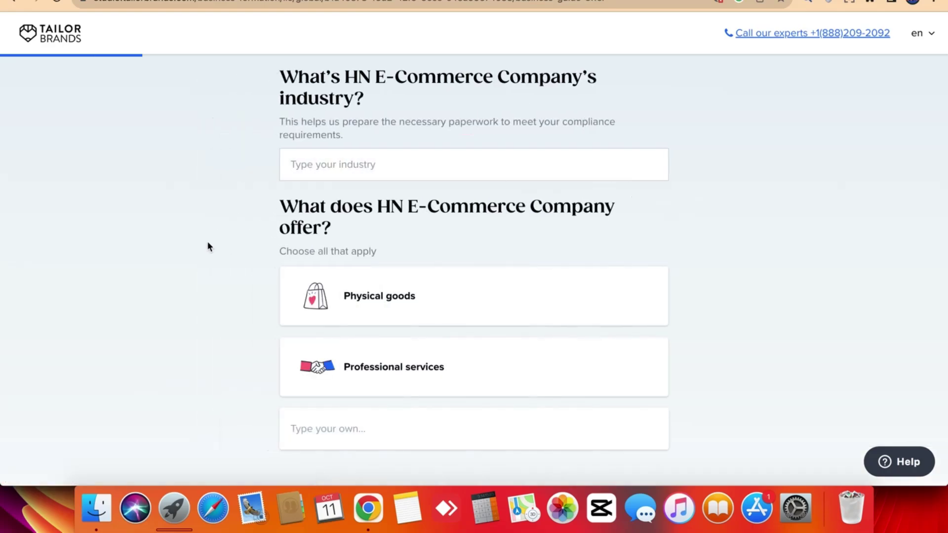
pyautogui.click(321, 163)
pyautogui.write('E')
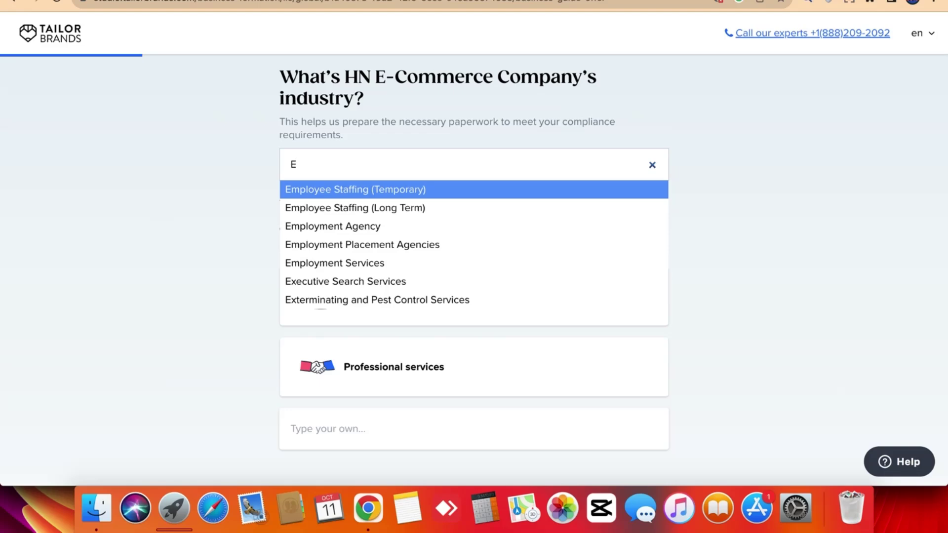
pyautogui.write('comm')
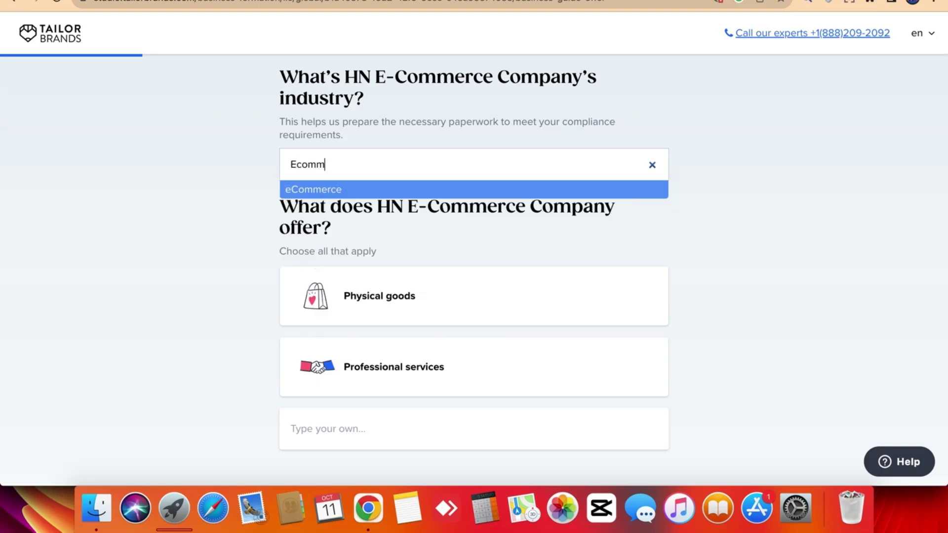
pyautogui.click(359, 192)
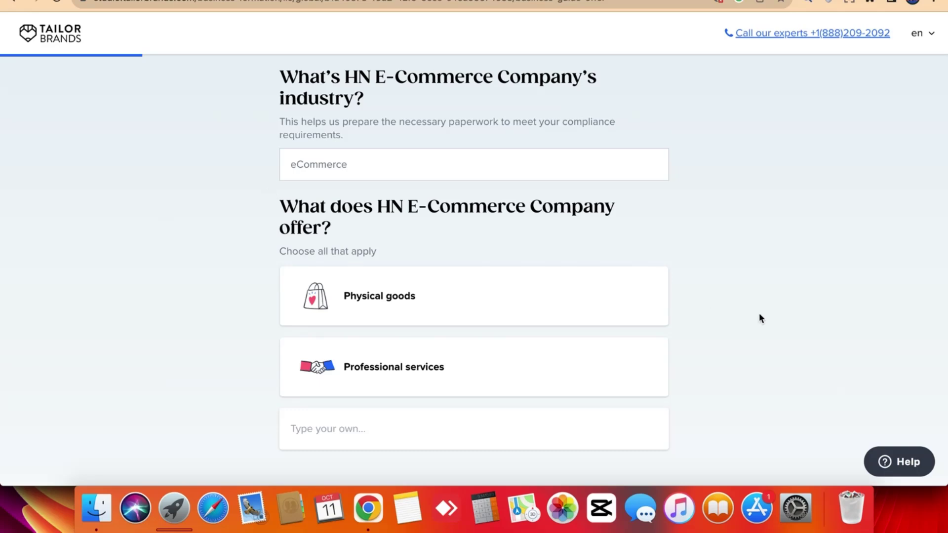
# - Choose Professional services as the company's offering and answer No to hiring employees in the upcoming year
pyautogui.scroll(-2, 482, 315)
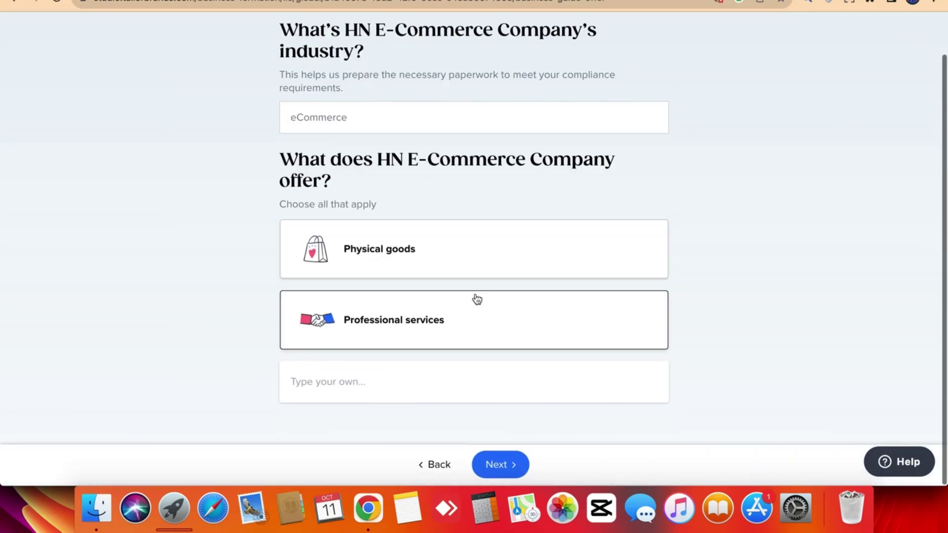
pyautogui.tripleClick(410, 171)
pyautogui.click(335, 88)
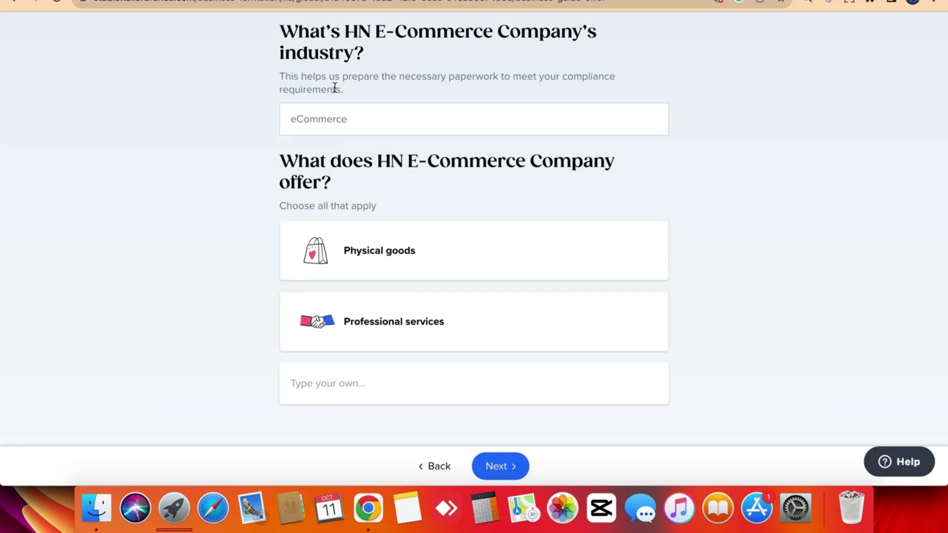
pyautogui.tripleClick(324, 181)
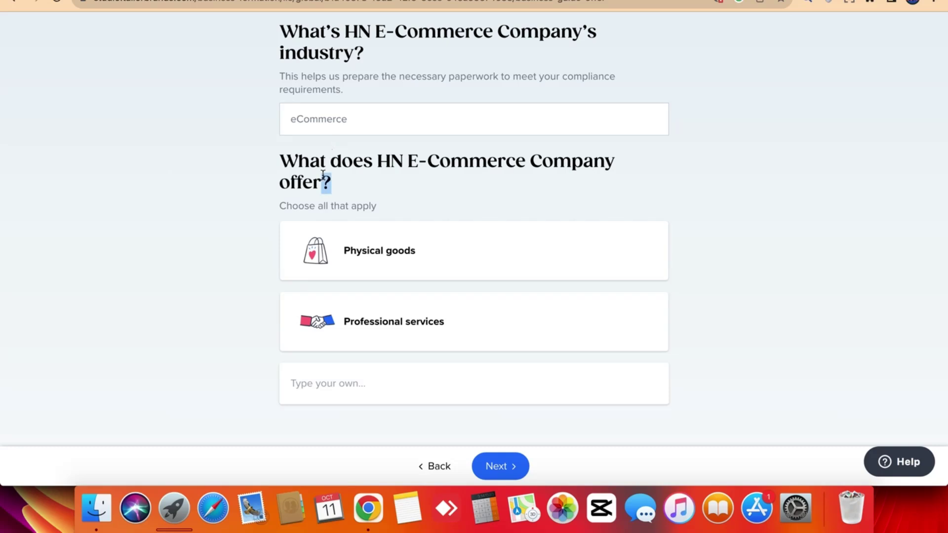
pyautogui.click(260, 185)
pyautogui.click(385, 332)
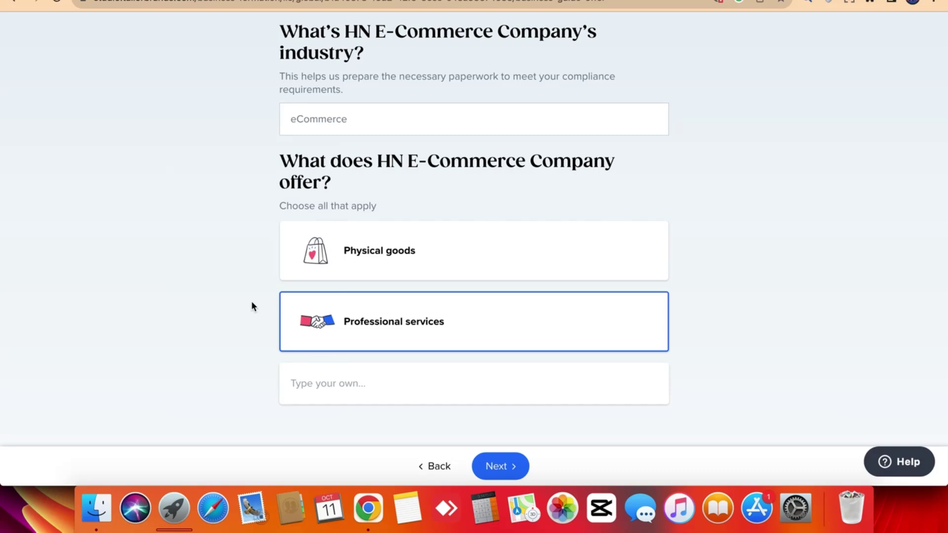
pyautogui.click(494, 464)
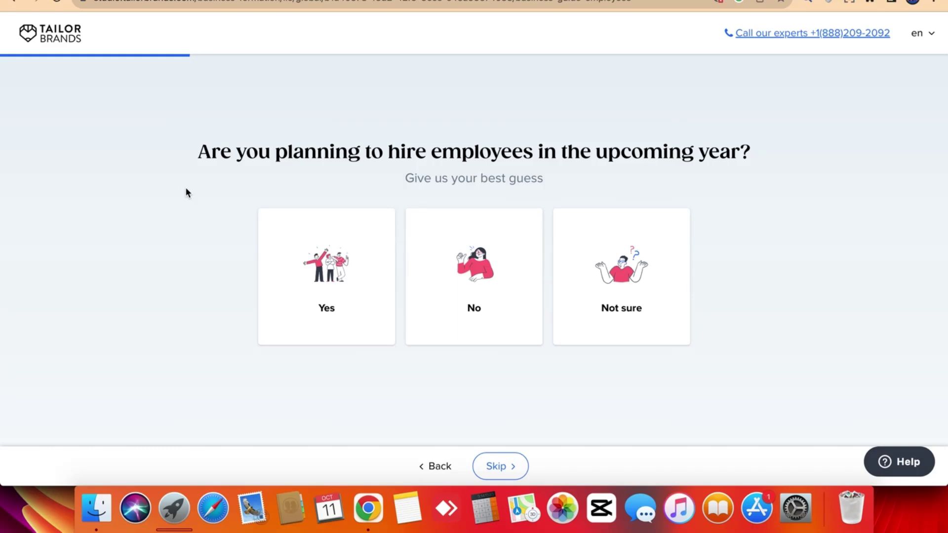
pyautogui.click(464, 271)
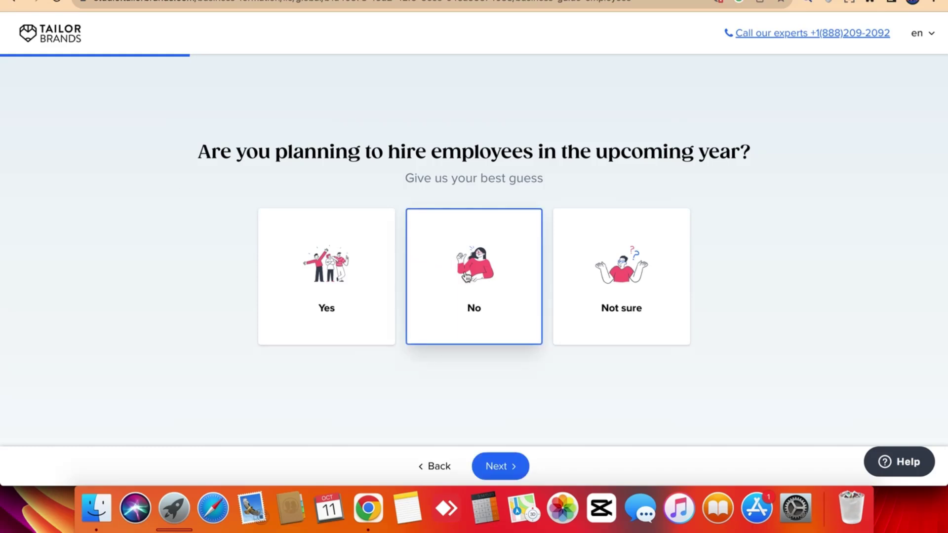
pyautogui.click(503, 466)
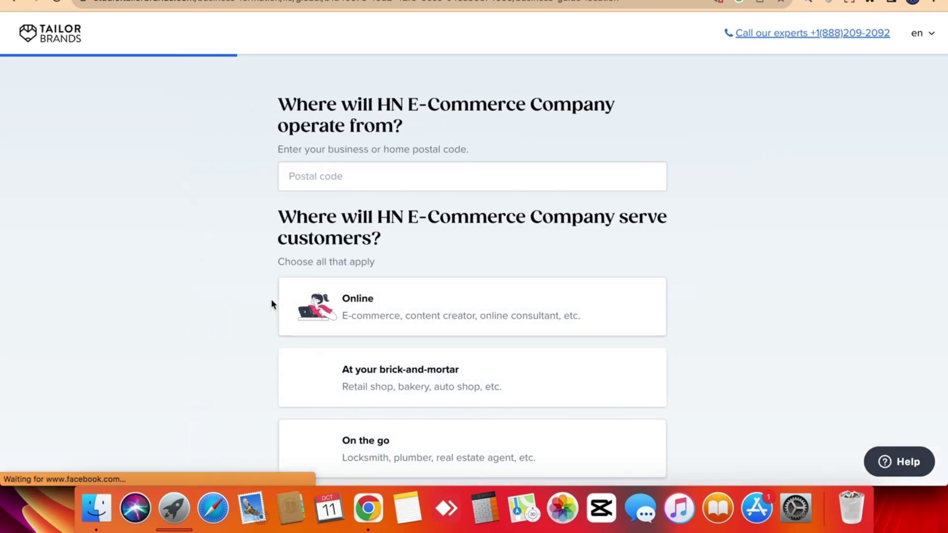
# - Choose Online as the place where HN E-Commerce Company will serve customers
pyautogui.scroll(-2, 235, 264)
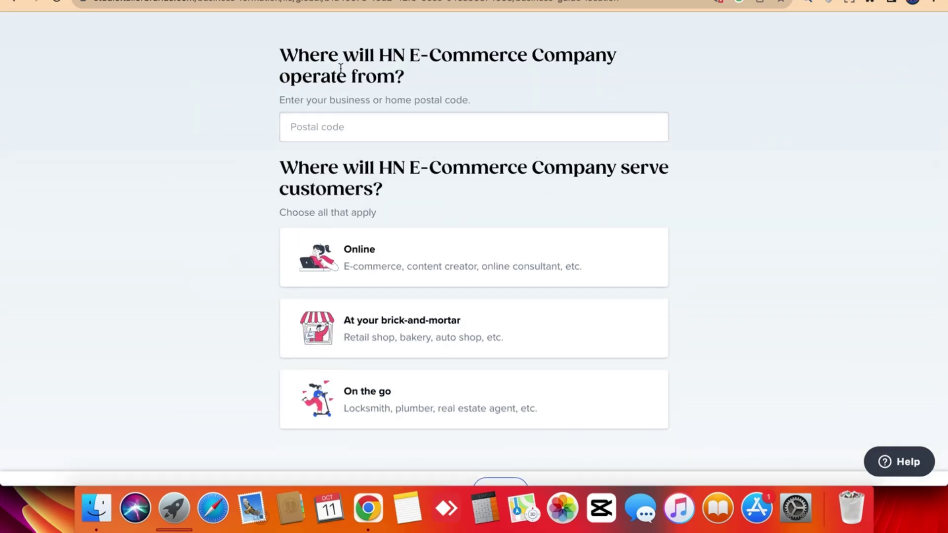
pyautogui.doubleClick(340, 68)
pyautogui.tripleClick(340, 68)
pyautogui.click(254, 80)
pyautogui.doubleClick(296, 173)
pyautogui.tripleClick(296, 173)
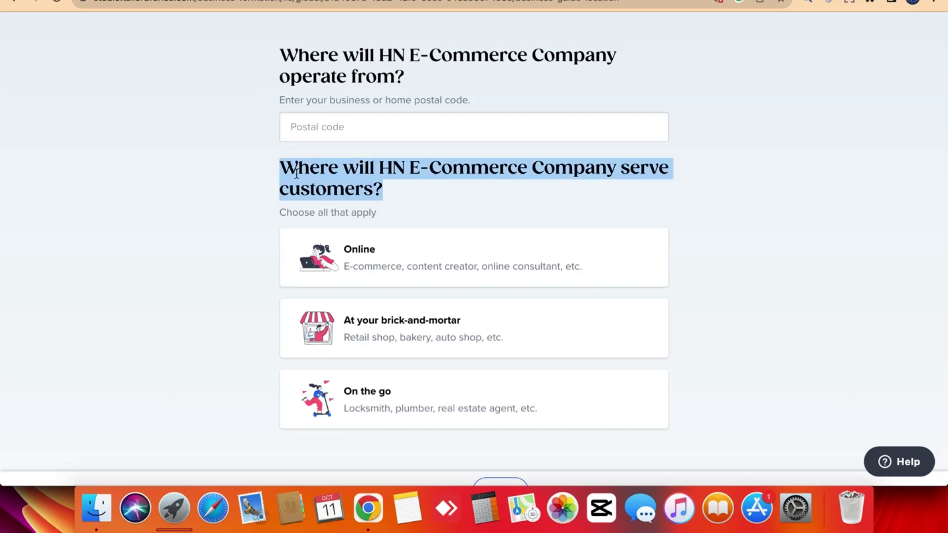
pyautogui.click(239, 186)
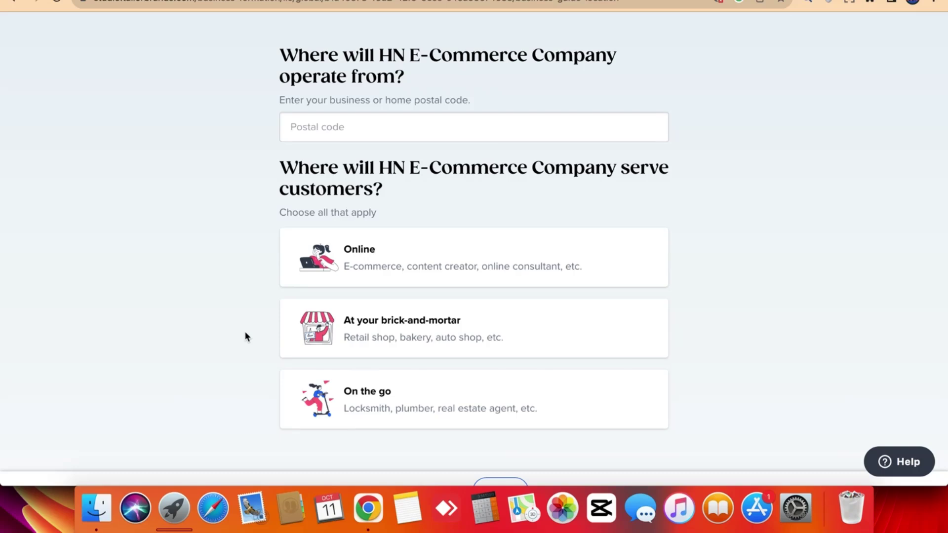
pyautogui.scroll(-1, 245, 337)
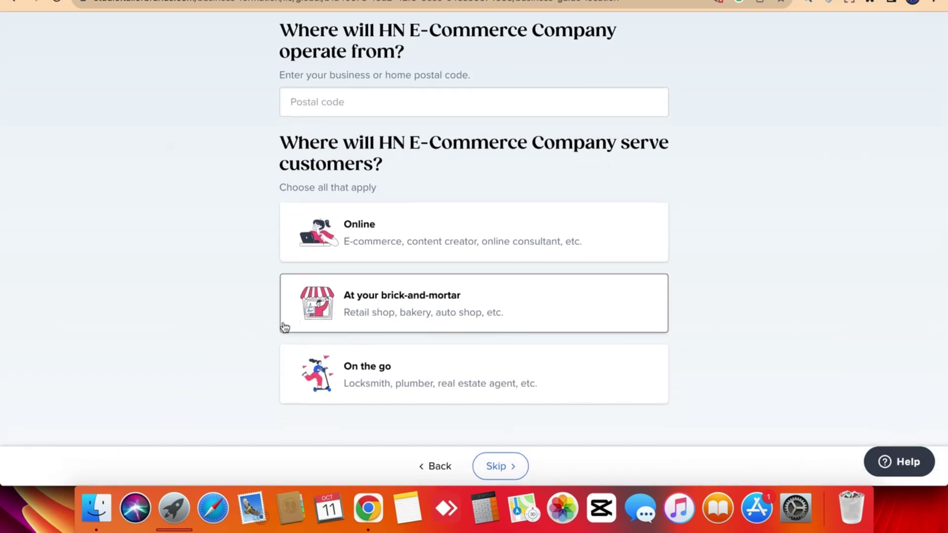
pyautogui.click(358, 252)
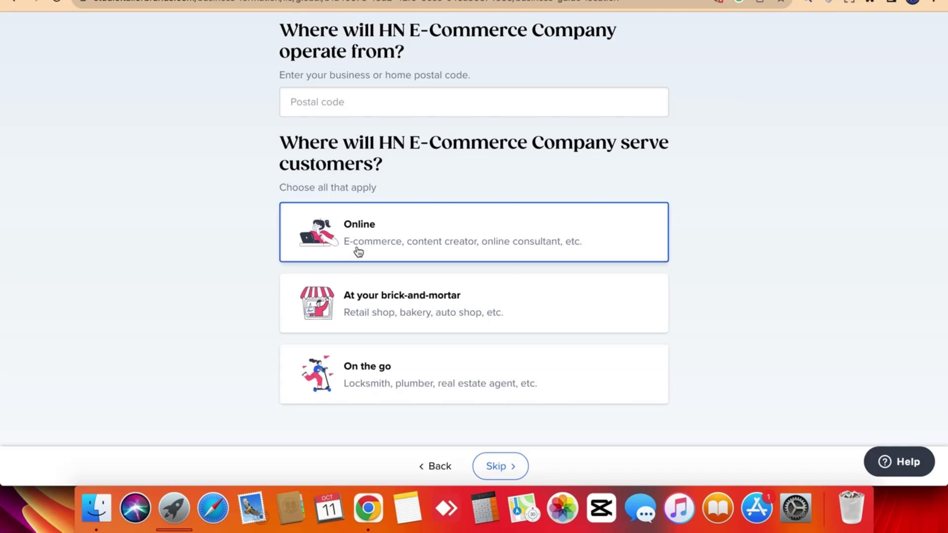
# - Read the question about where the company will operate from and its postal code instruction
pyautogui.scroll(2, 259, 200)
pyautogui.click(318, 144)
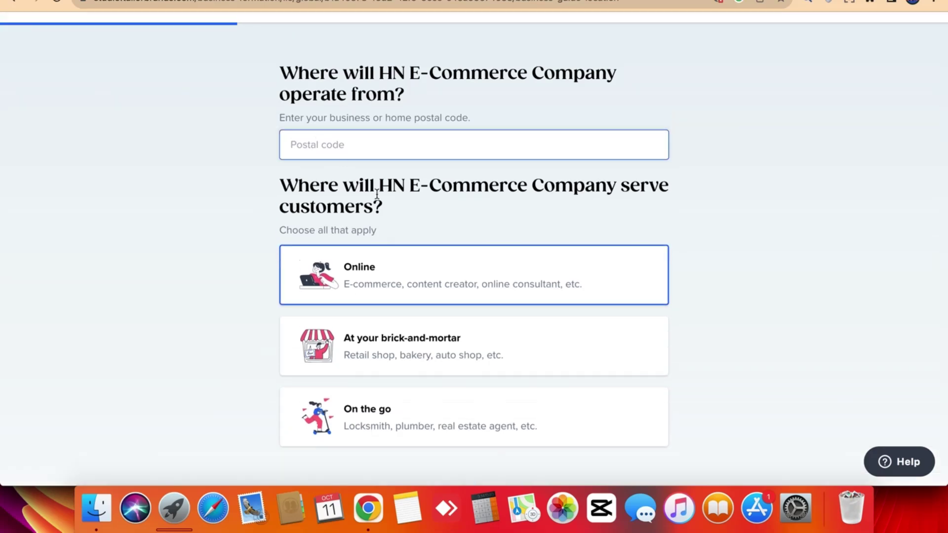
pyautogui.tripleClick(348, 118)
pyautogui.click(339, 168)
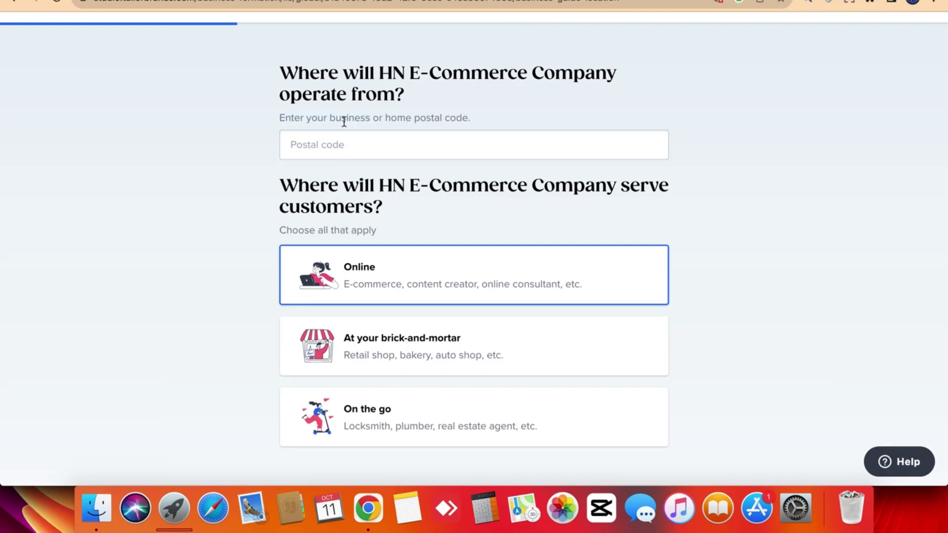
pyautogui.tripleClick(344, 118)
pyautogui.click(306, 113)
pyautogui.tripleClick(306, 116)
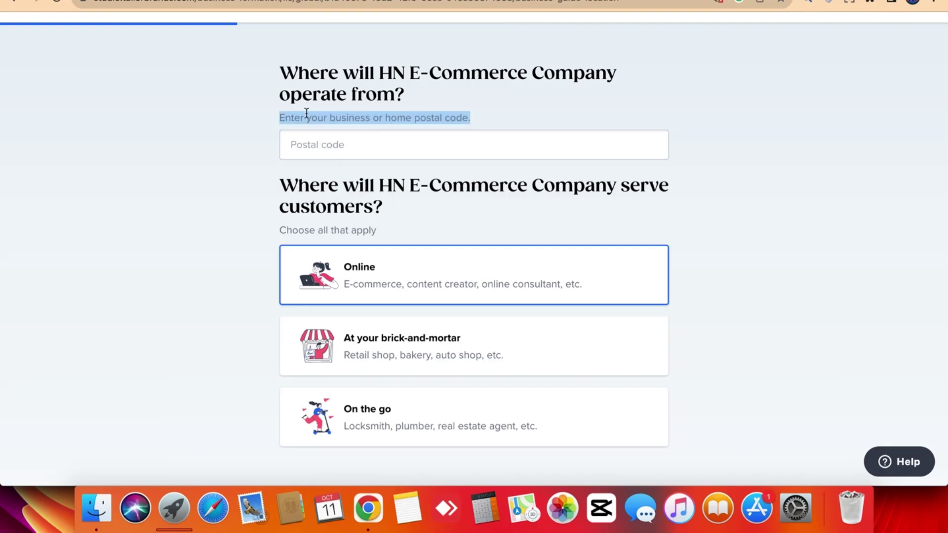
pyautogui.click(306, 114)
pyautogui.tripleClick(306, 113)
pyautogui.tripleClick(284, 113)
pyautogui.click(293, 95)
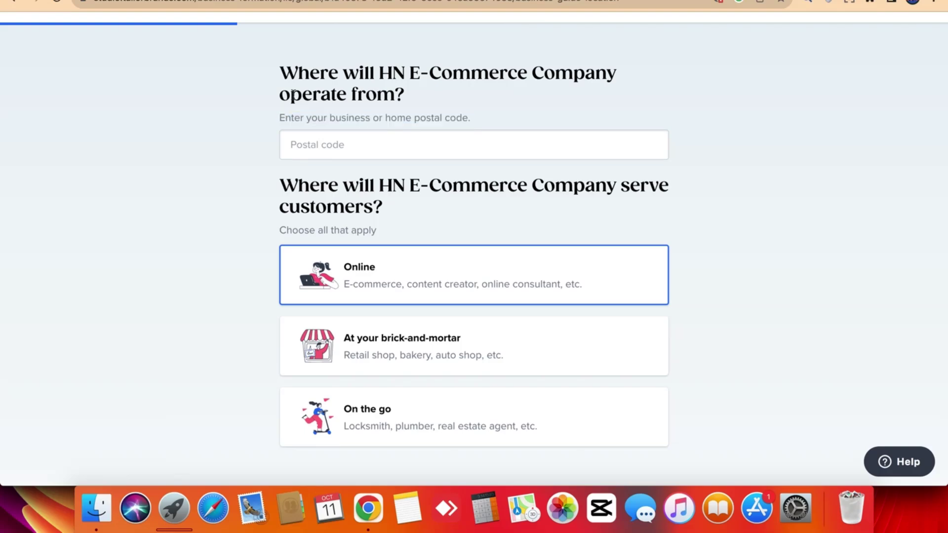
pyautogui.tripleClick(293, 94)
pyautogui.click(294, 94)
pyautogui.tripleClick(293, 94)
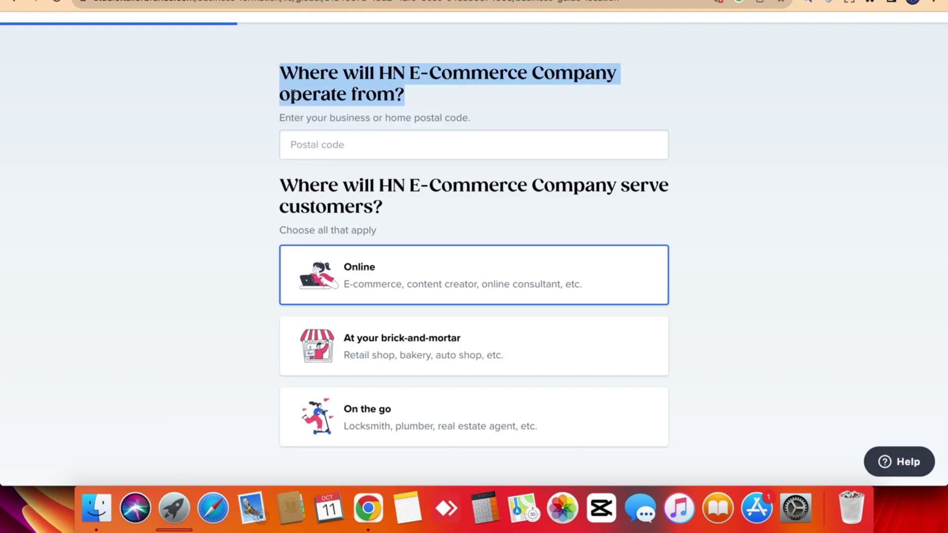
pyautogui.click(259, 125)
# - Leave the postal code blank and skip ahead to the question about other business plans
pyautogui.click(335, 146)
pyautogui.scroll(-2, 376, 227)
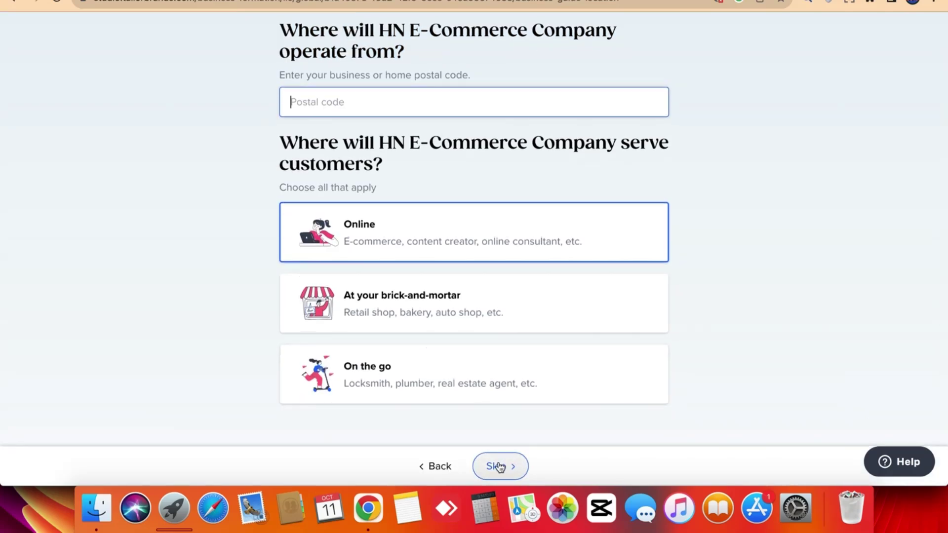
pyautogui.click(498, 466)
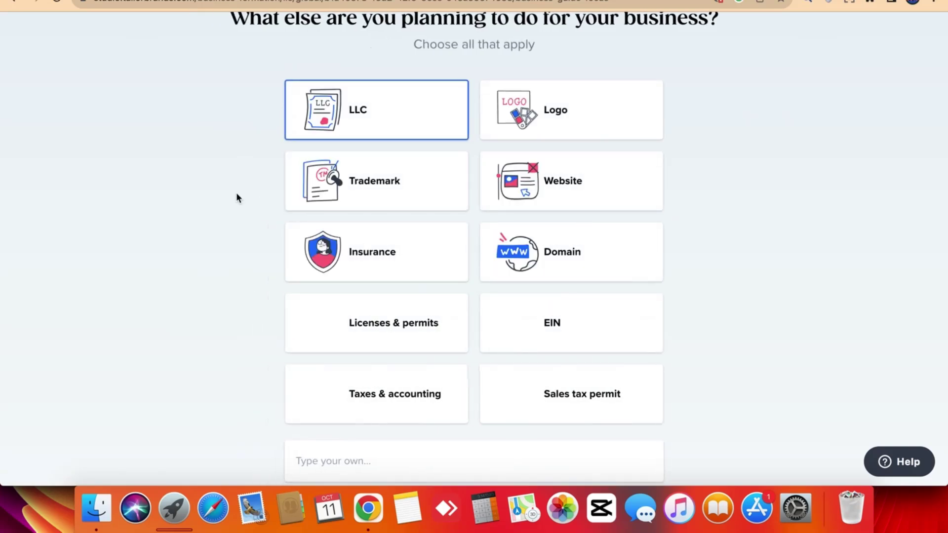
# - Add Trademark, Website, Logo, Domain, EIN and Licenses & permits to the plans for the business
pyautogui.tripleClick(303, 92)
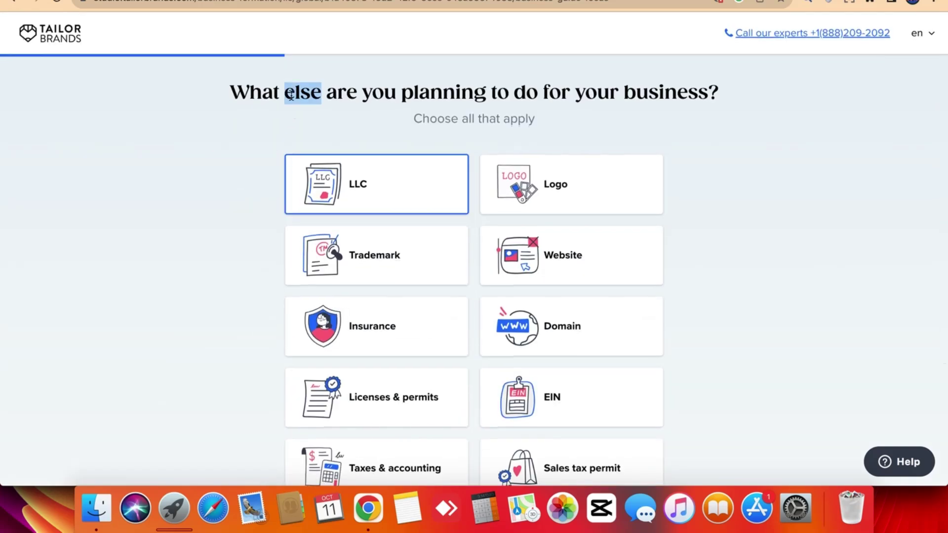
pyautogui.click(250, 138)
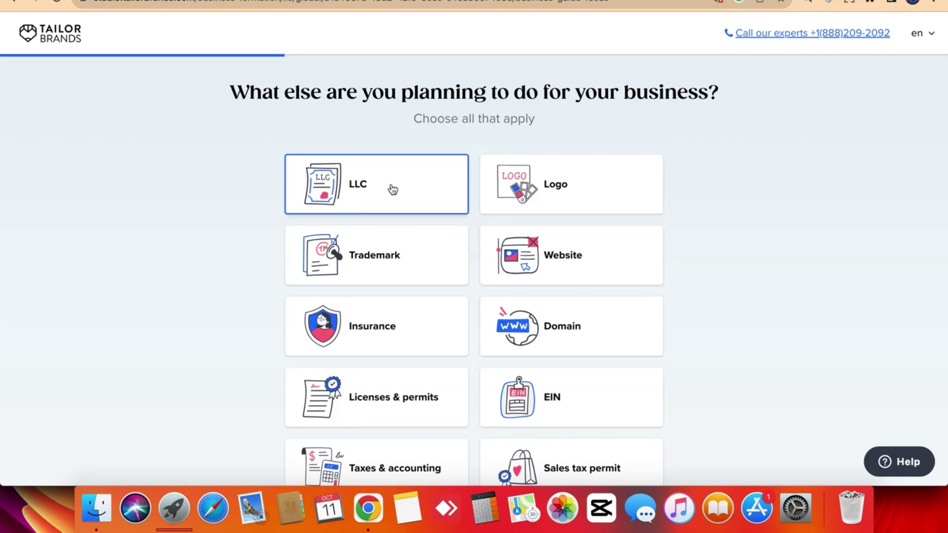
pyautogui.scroll(-2, 612, 212)
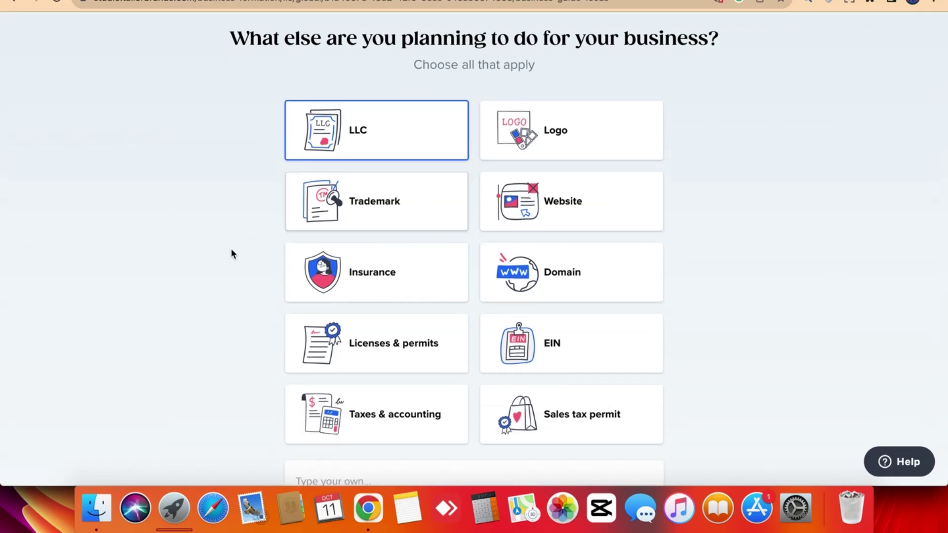
pyautogui.scroll(-2, 233, 252)
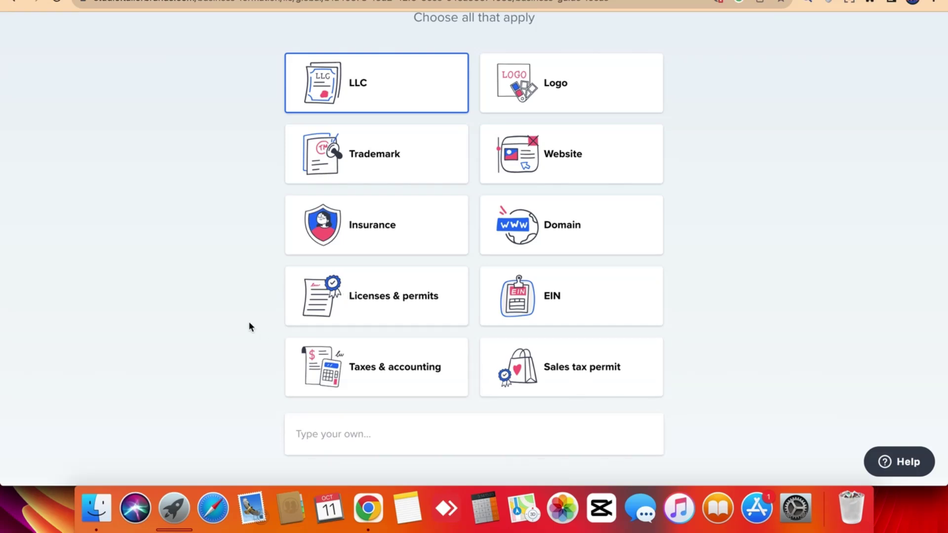
pyautogui.scroll(1, 249, 323)
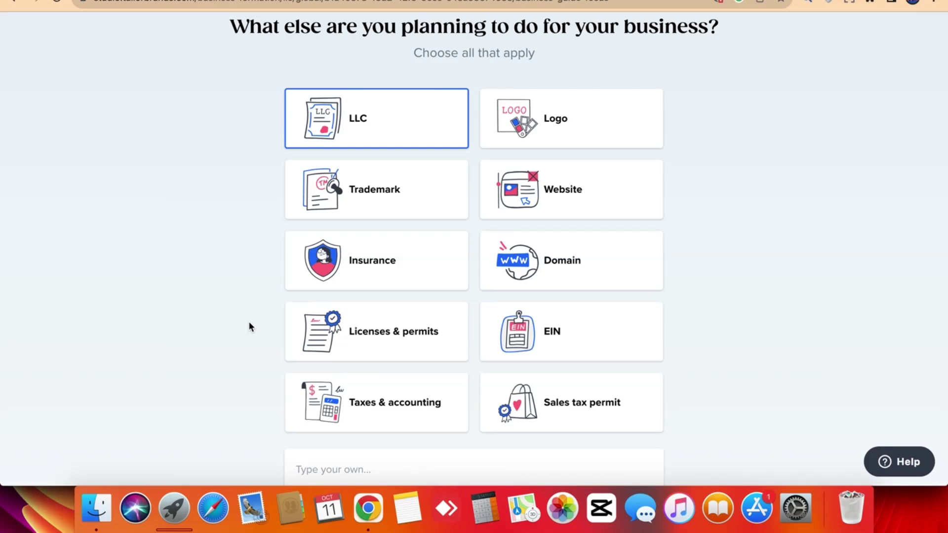
pyautogui.click(387, 197)
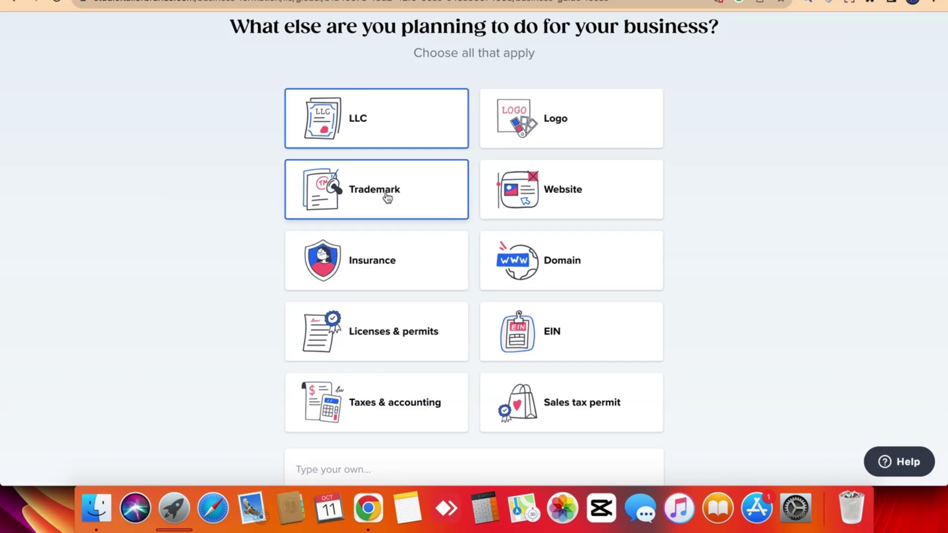
pyautogui.click(553, 188)
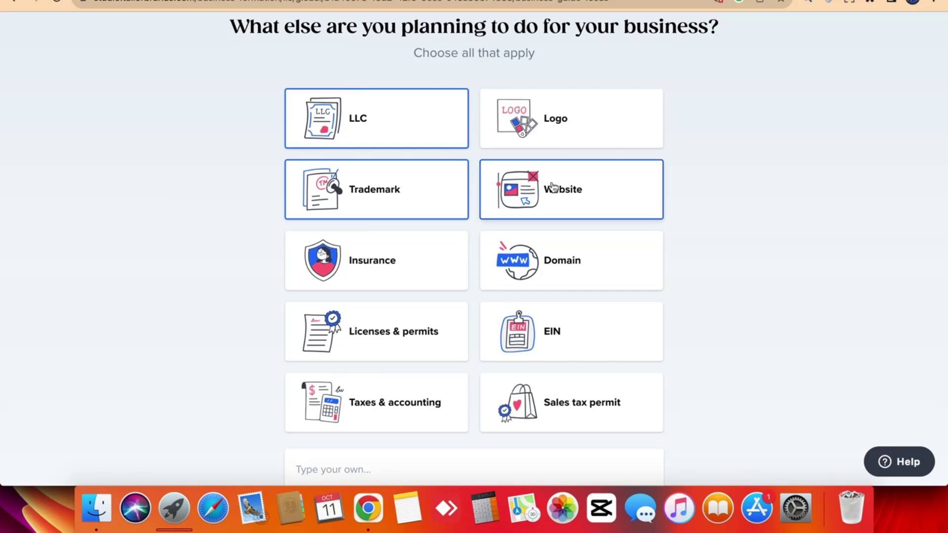
pyautogui.click(570, 117)
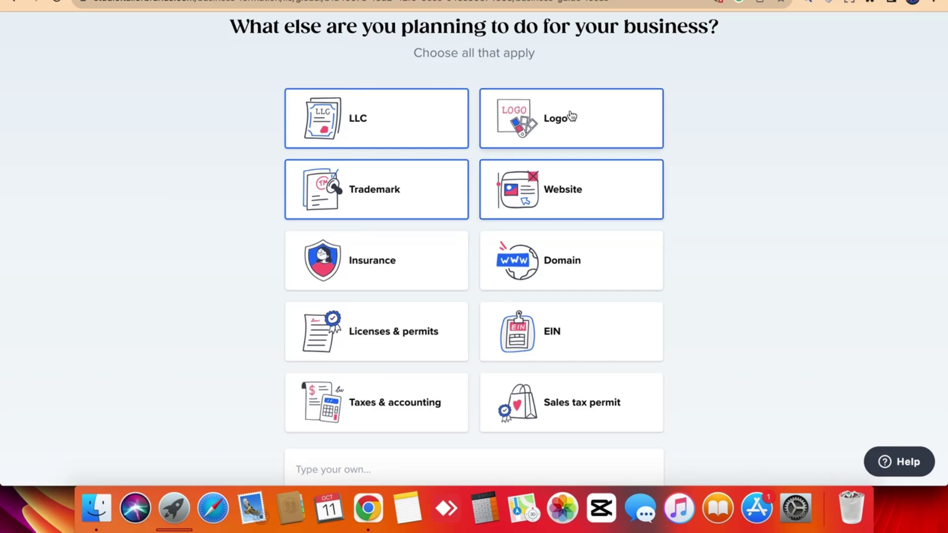
pyautogui.click(537, 265)
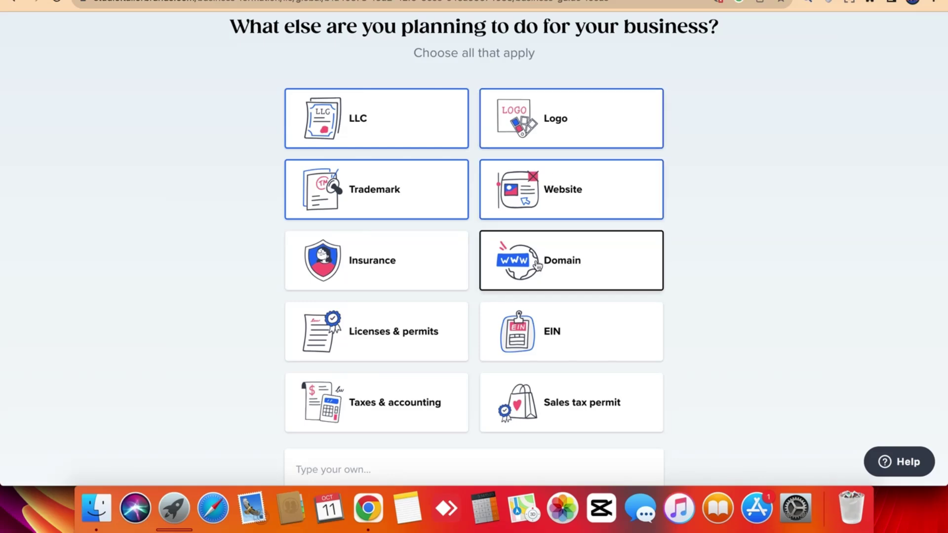
pyautogui.click(530, 326)
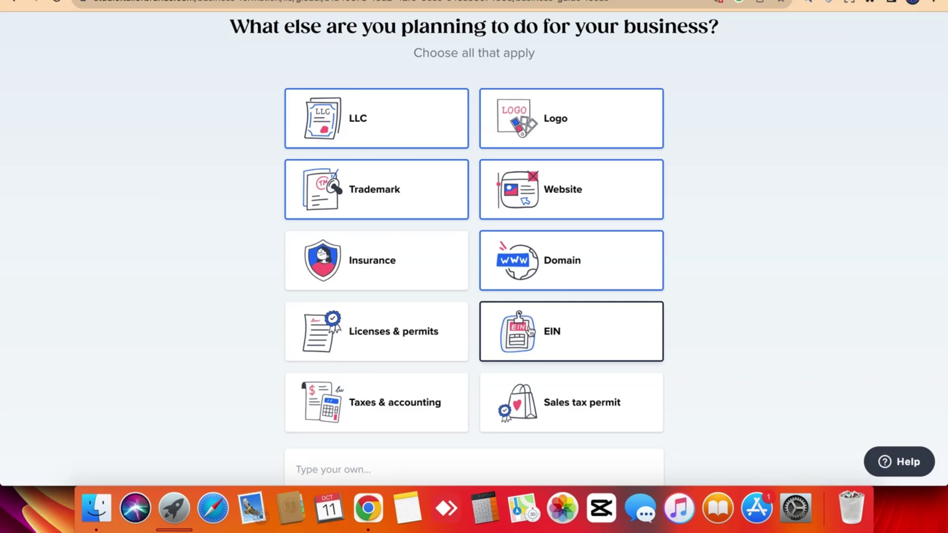
pyautogui.click(370, 347)
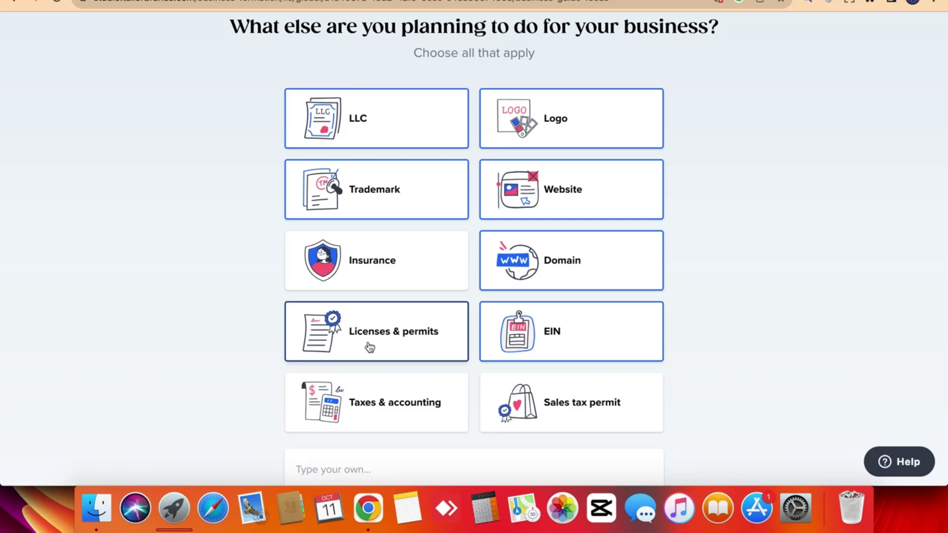
# - Add Taxes & accounting and Sales tax permit to the plans for the business
pyautogui.click(380, 385)
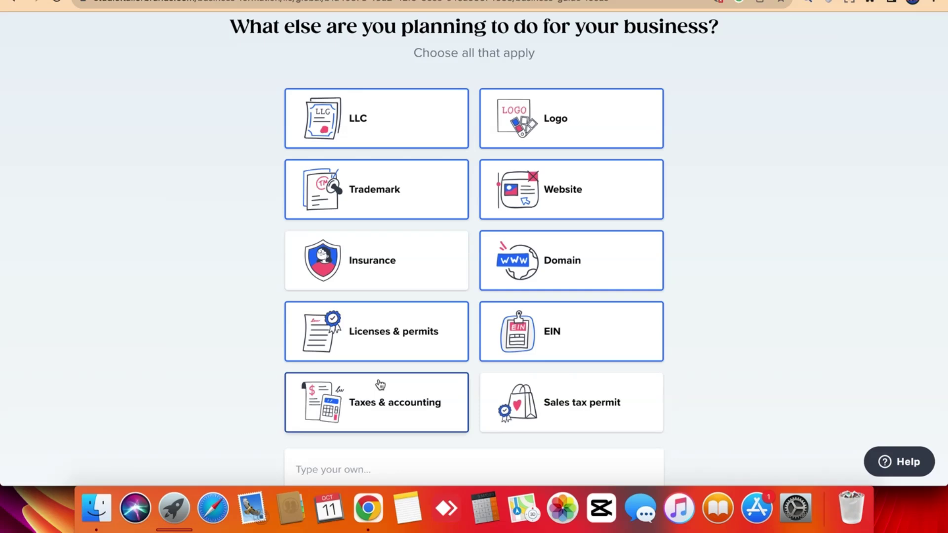
pyautogui.click(542, 404)
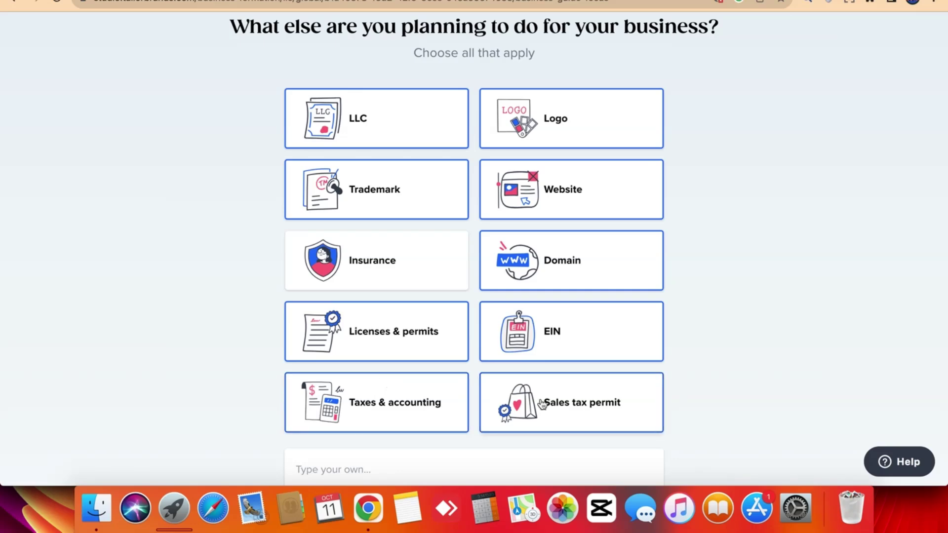
# - Deselect every other business plan so only LLC stays chosen, and continue to the question about what is already done
pyautogui.click(502, 409)
pyautogui.click(435, 411)
pyautogui.click(431, 337)
pyautogui.click(527, 321)
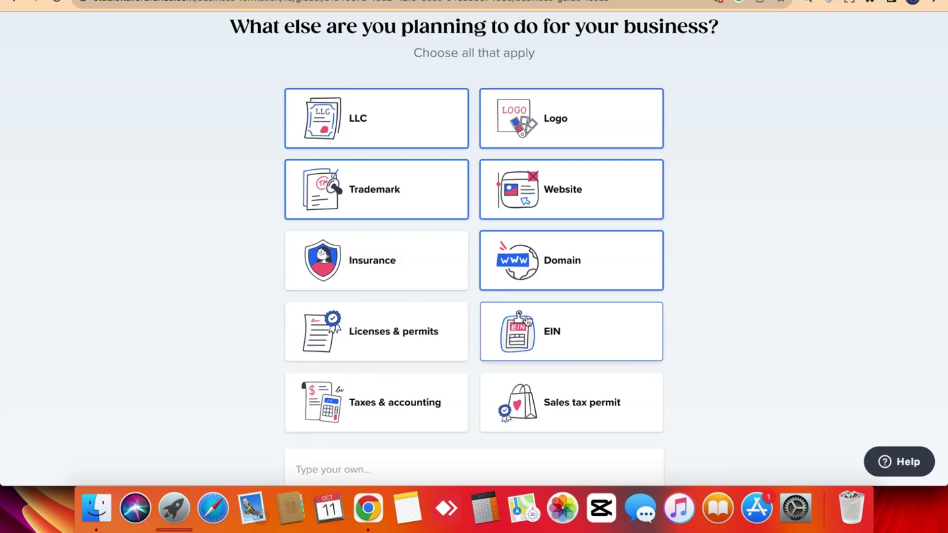
pyautogui.click(521, 270)
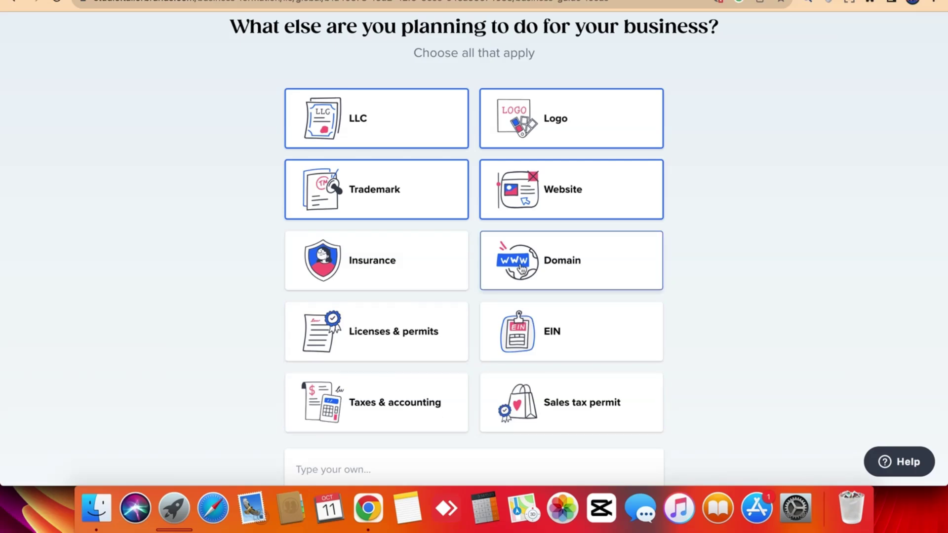
pyautogui.click(447, 188)
pyautogui.click(506, 190)
pyautogui.click(507, 116)
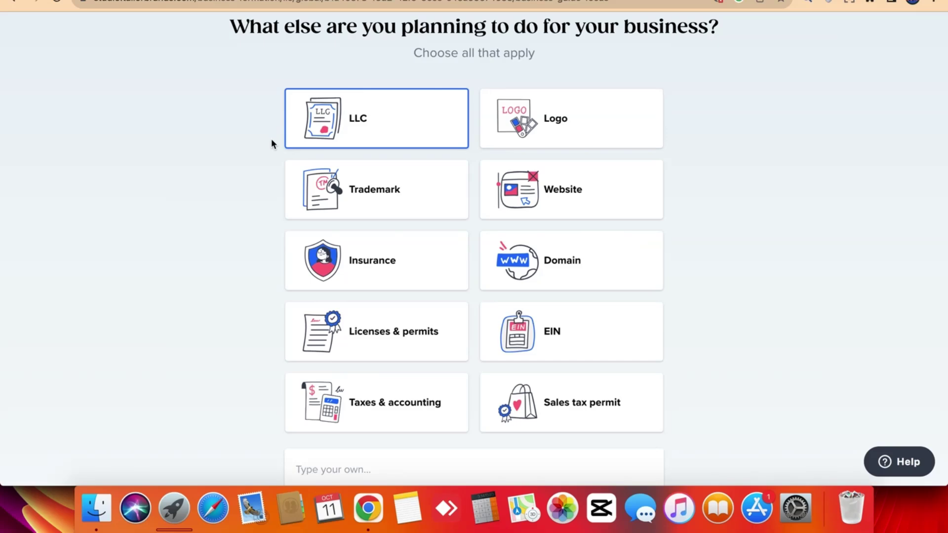
pyautogui.scroll(-3, 272, 144)
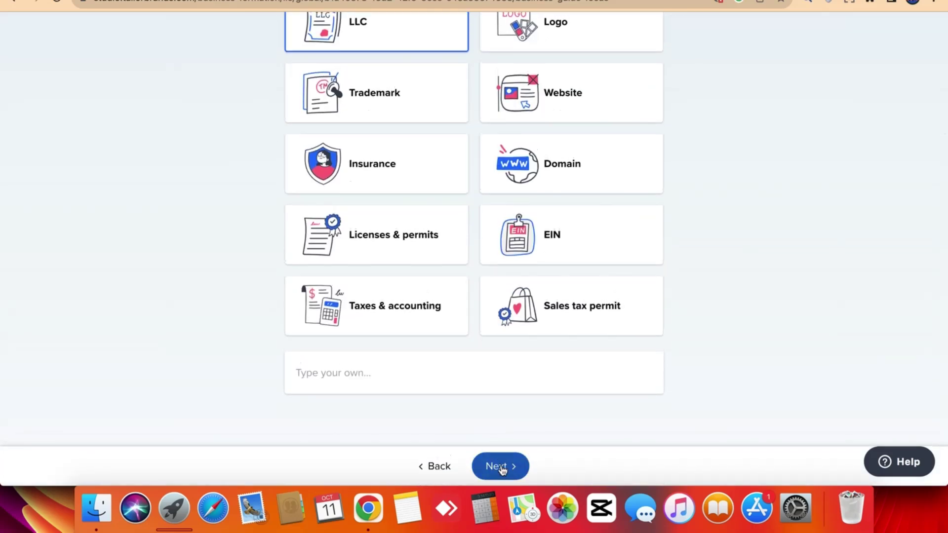
pyautogui.click(500, 466)
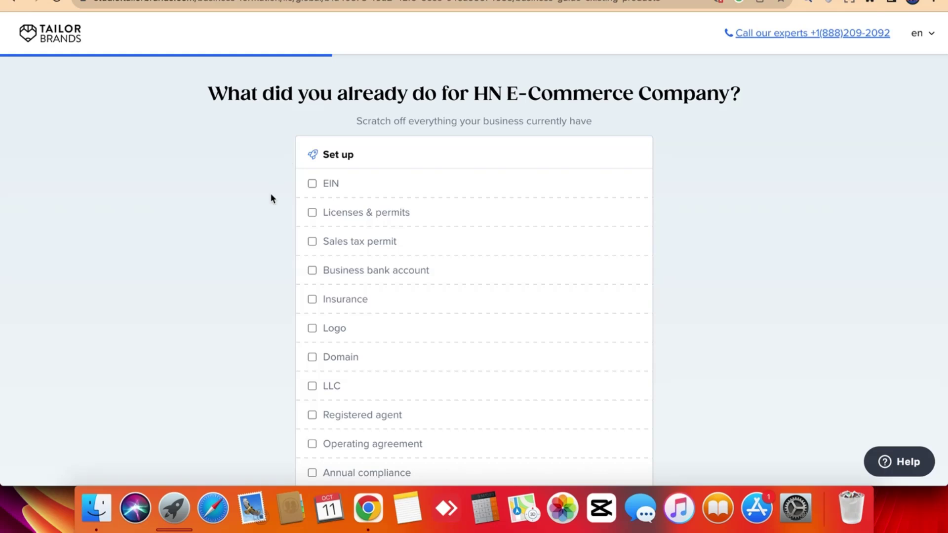
# - Look through the Set up, Manage and Grow items already done for the company, leave all unmarked and skip the question
pyautogui.scroll(-10, 270, 198)
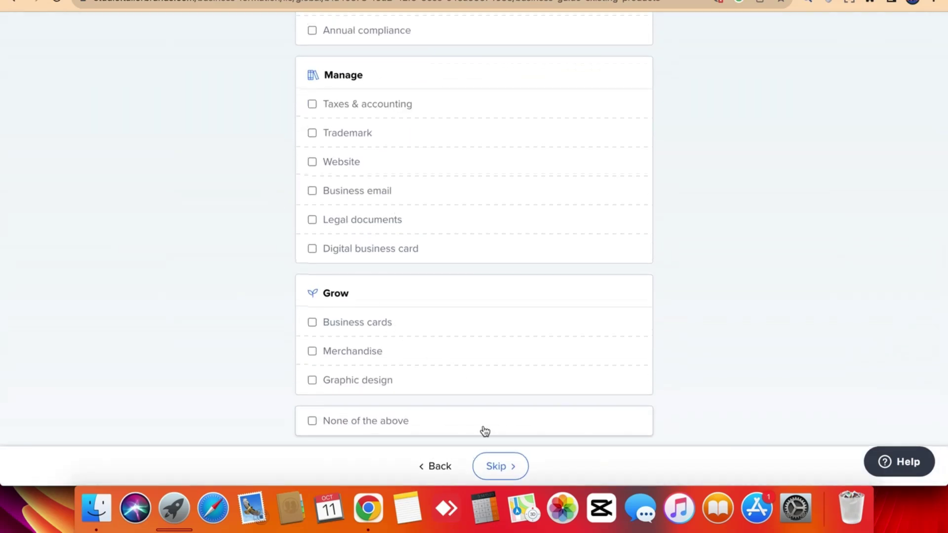
pyautogui.scroll(10, 457, 296)
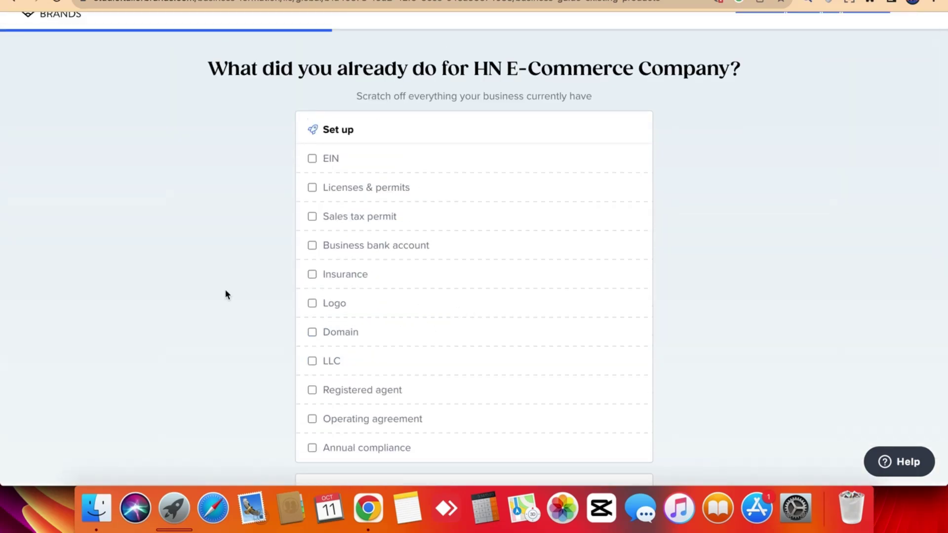
pyautogui.scroll(-10, 226, 294)
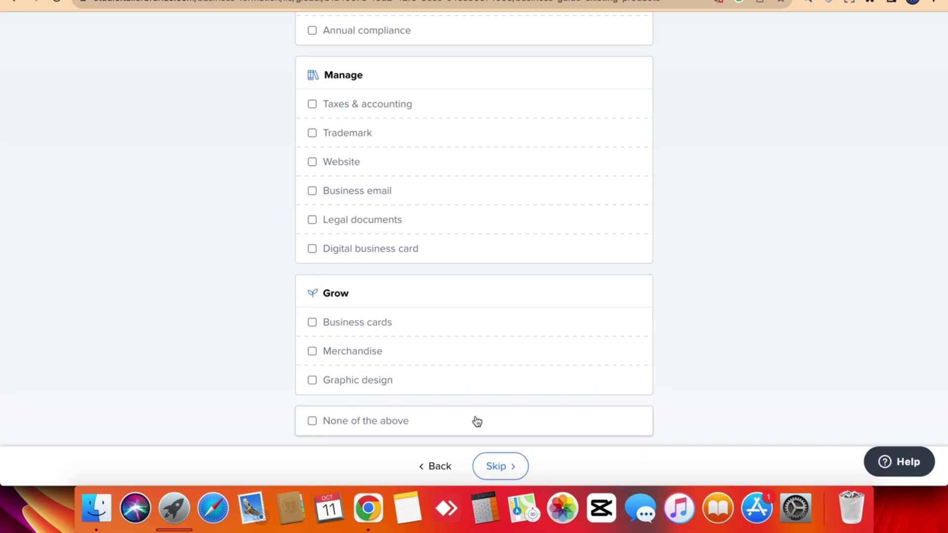
pyautogui.click(509, 467)
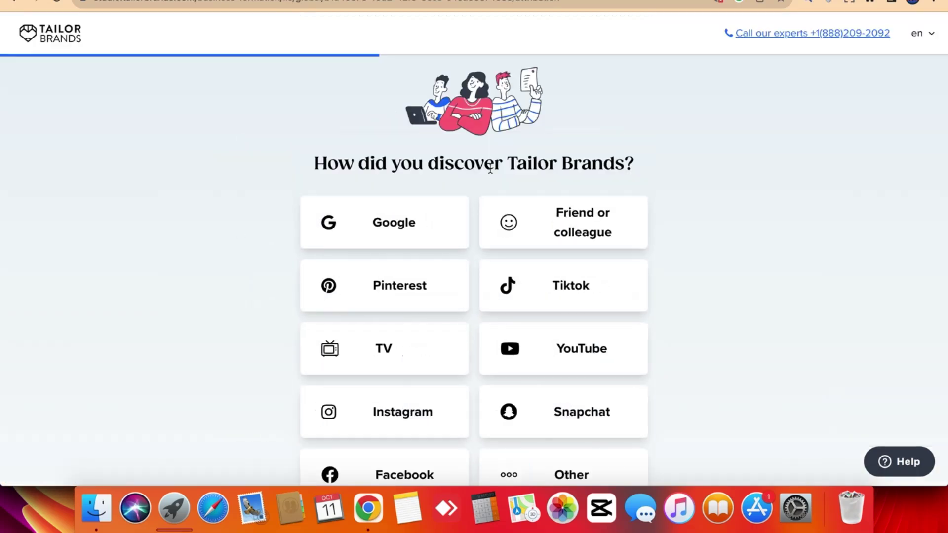
# - Answer YouTube as the way Tailor Brands was discovered, and keep the choice of a free business plan
pyautogui.tripleClick(484, 168)
pyautogui.click(213, 219)
pyautogui.scroll(-2, 228, 235)
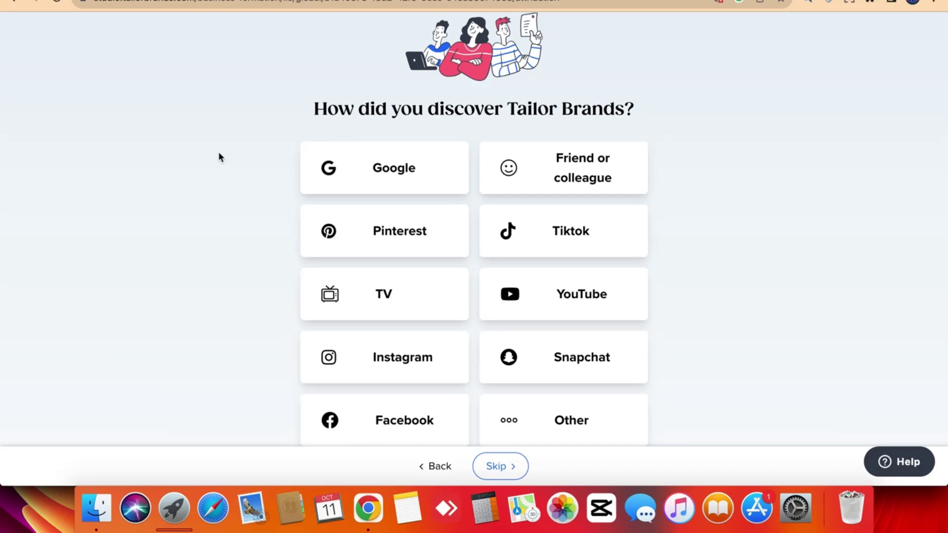
pyautogui.click(321, 372)
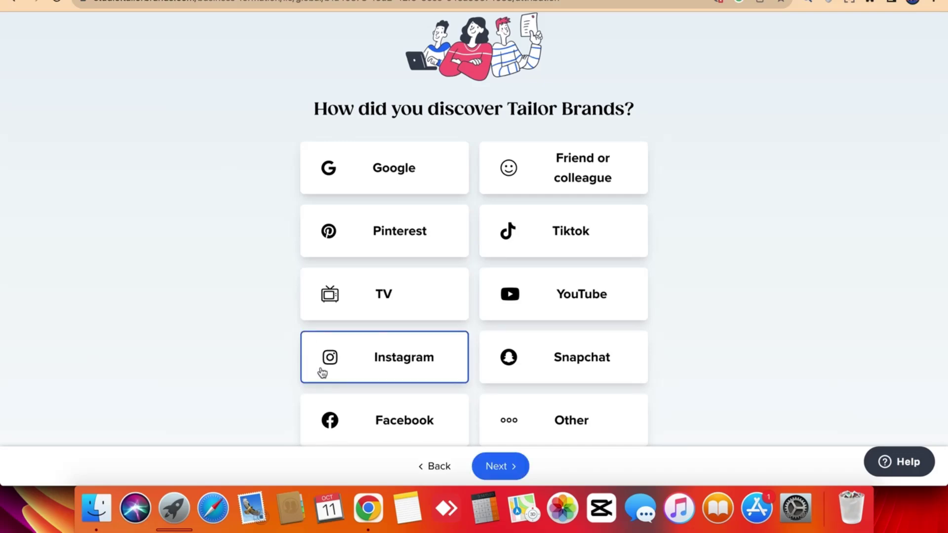
pyautogui.click(547, 315)
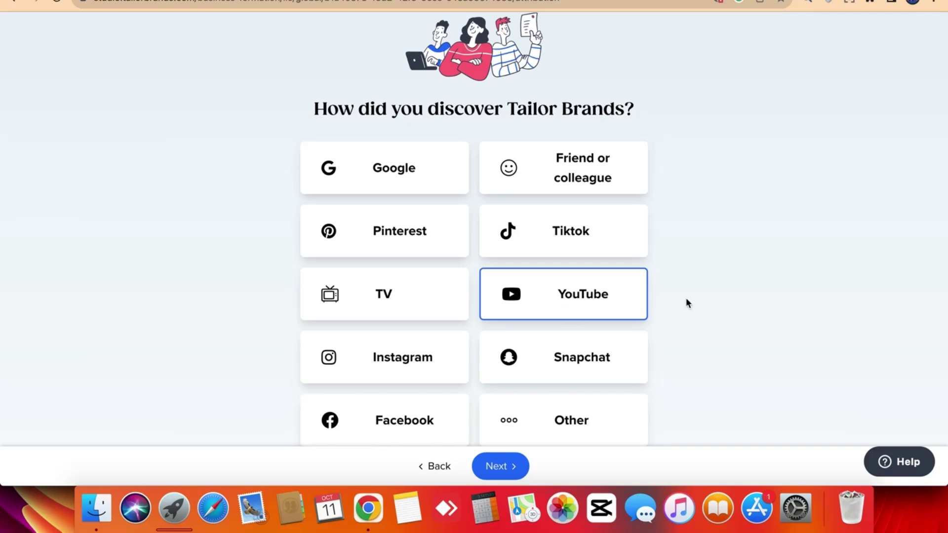
pyautogui.scroll(-1, 686, 298)
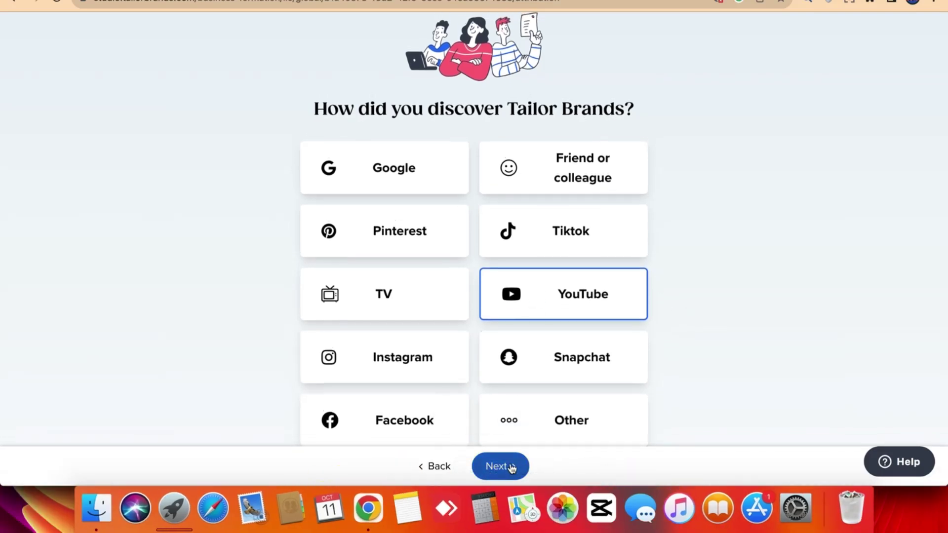
pyautogui.click(512, 468)
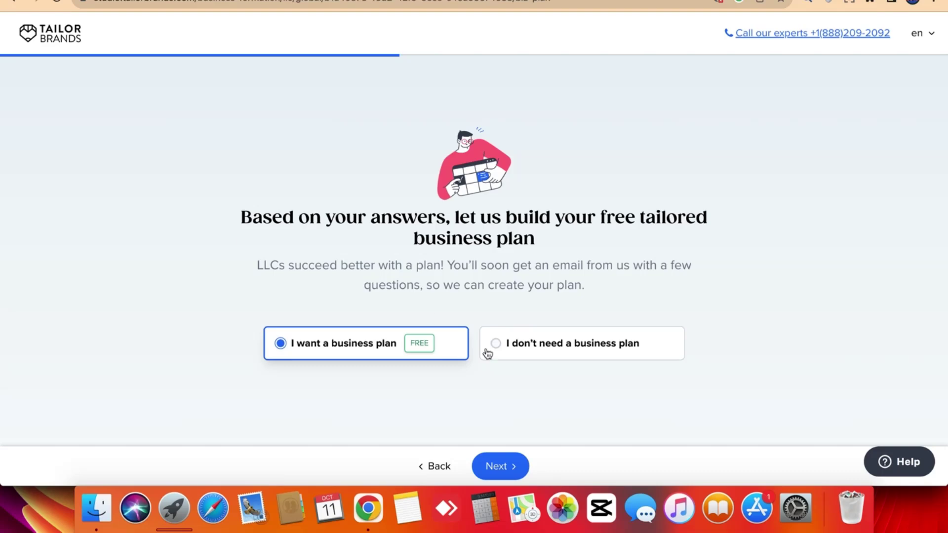
pyautogui.click(499, 466)
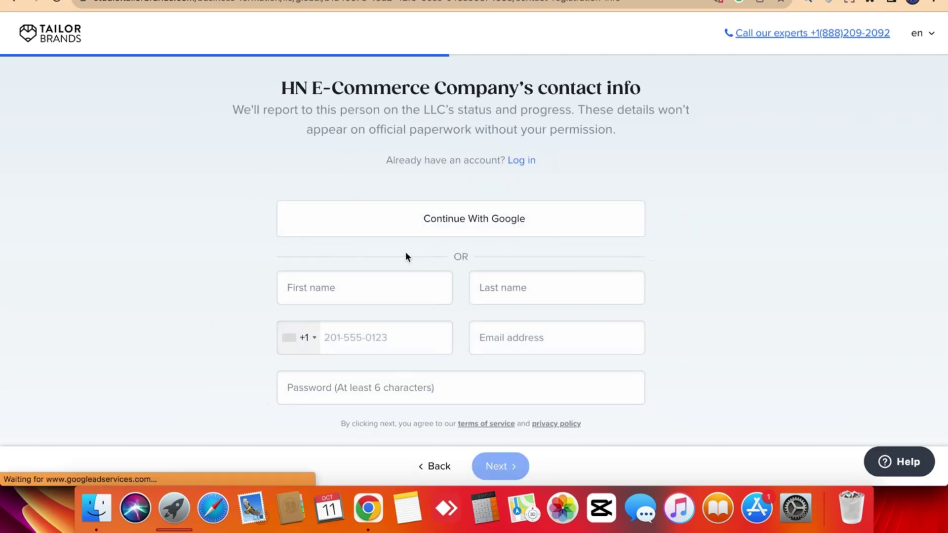
# - Read the company's contact info page, covering the status reporting note, the Google sign-in option and the registration fields
pyautogui.scroll(-3, 240, 278)
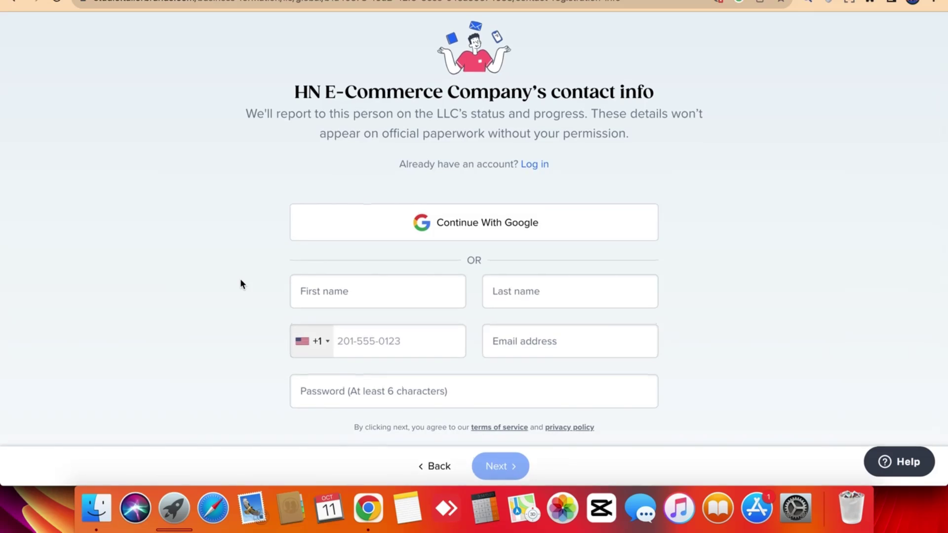
pyautogui.scroll(3, 240, 279)
pyautogui.tripleClick(345, 142)
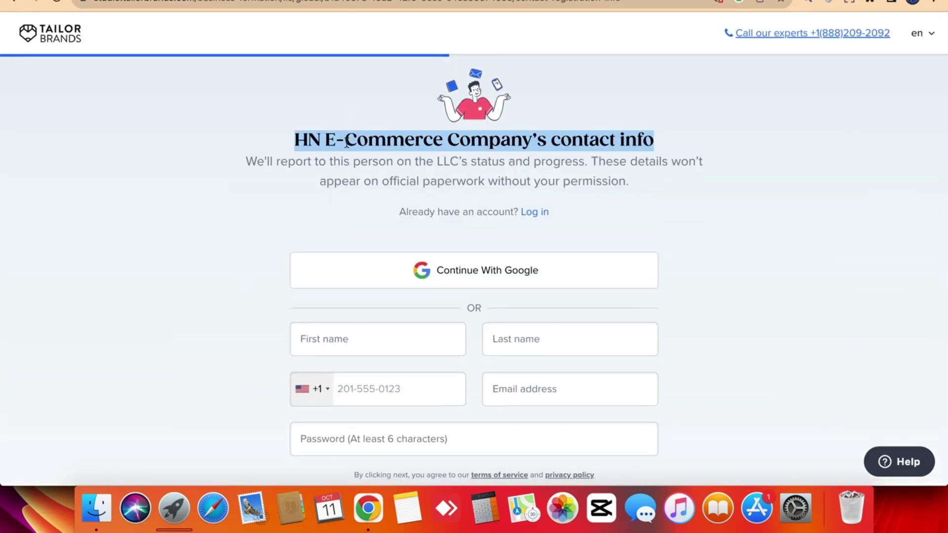
pyautogui.doubleClick(323, 174)
pyautogui.tripleClick(321, 170)
pyautogui.click(322, 173)
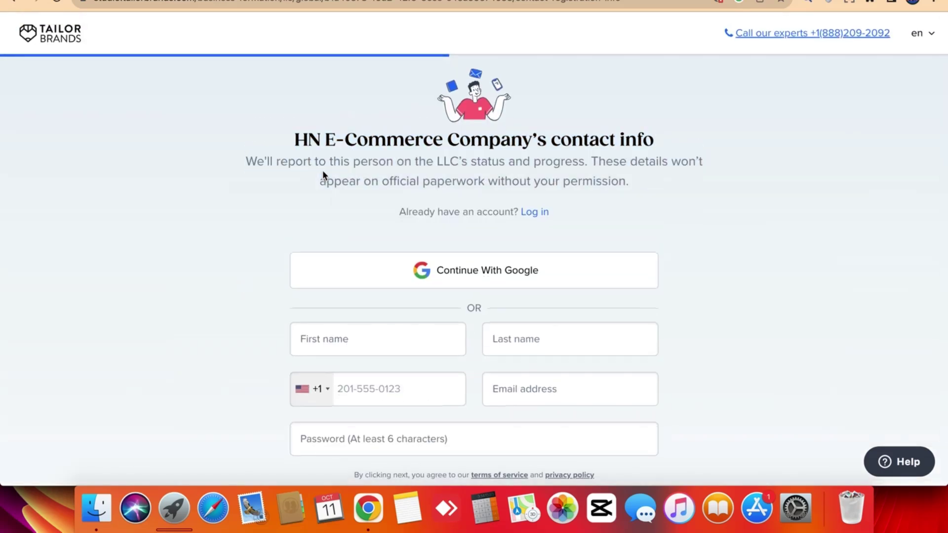
pyautogui.doubleClick(513, 154)
pyautogui.click(513, 154)
pyautogui.click(334, 208)
pyautogui.scroll(-2, 335, 208)
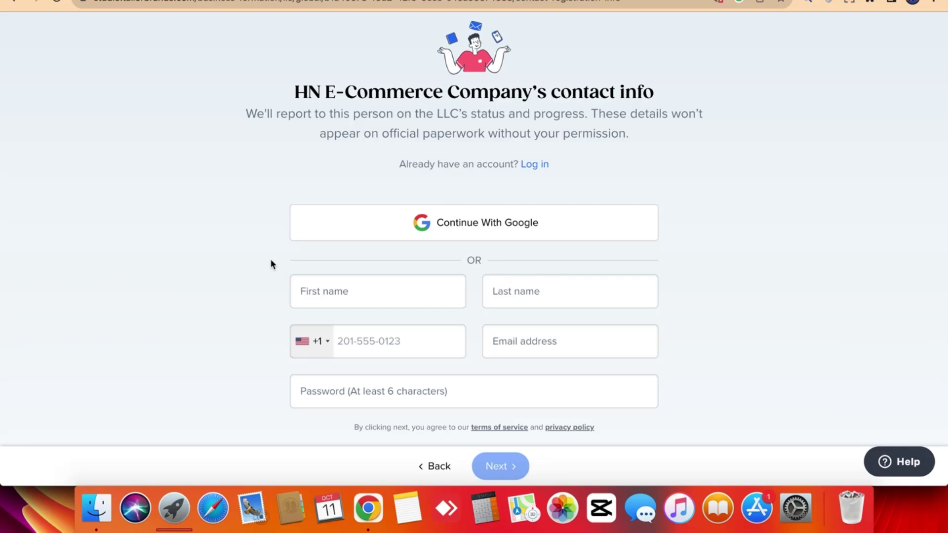
pyautogui.tripleClick(457, 161)
pyautogui.click(457, 161)
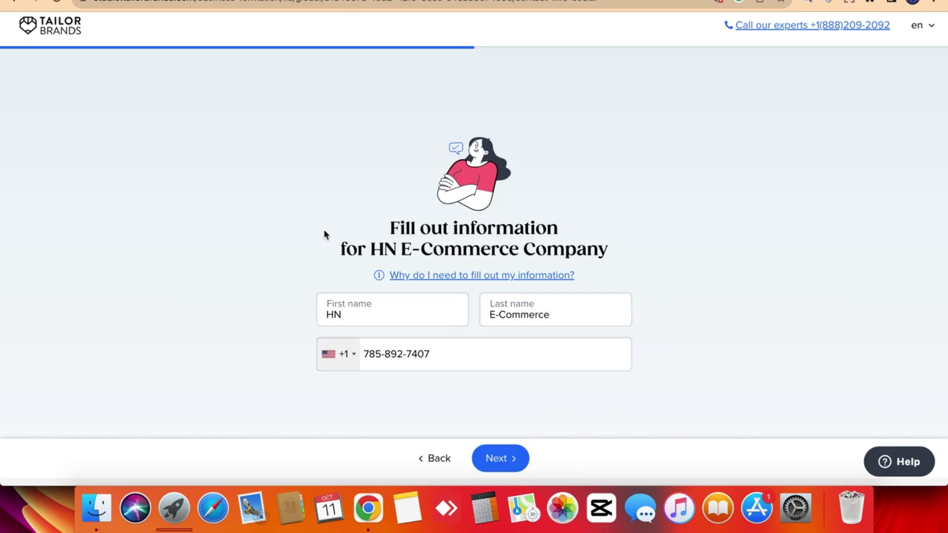
# - Check the filled-in first name, last name and phone number for the company and continue to the EIN offer
pyautogui.keyDown('ctrl'); pyautogui.scroll(5, 324, 229); pyautogui.keyUp('ctrl')
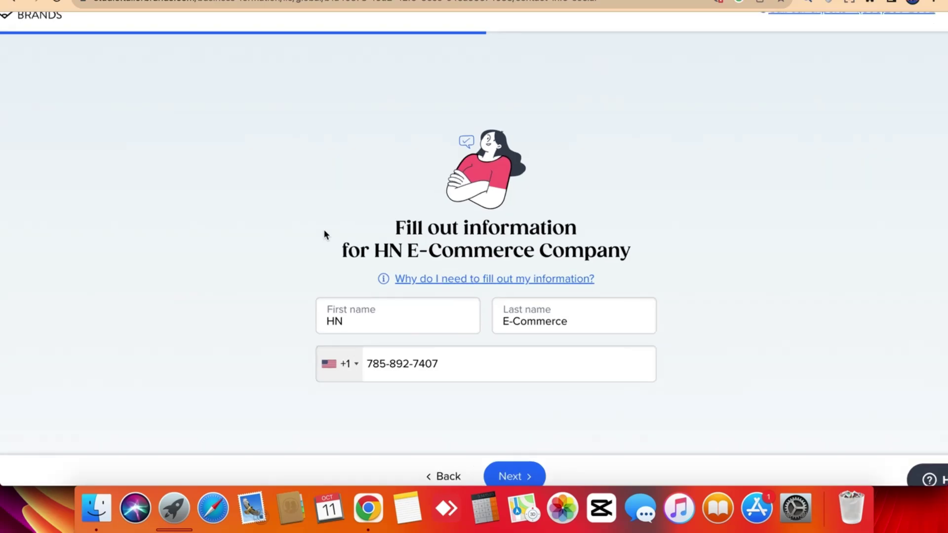
pyautogui.keyDown('ctrl'); pyautogui.scroll(-5, 324, 229); pyautogui.keyUp('ctrl')
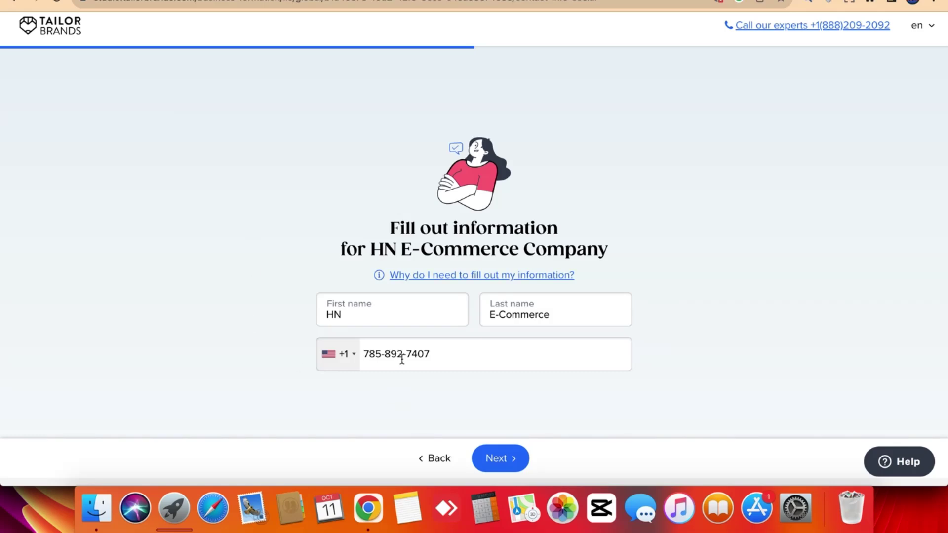
pyautogui.click(498, 457)
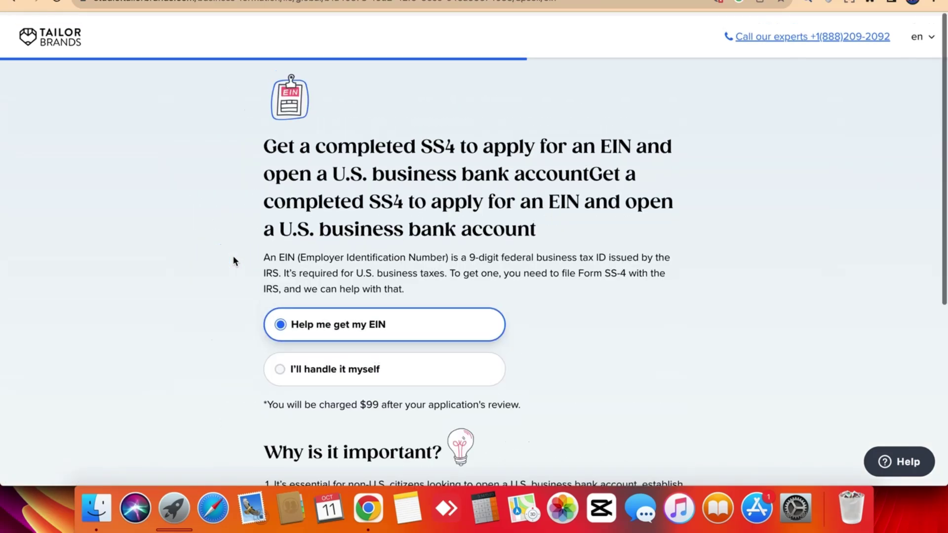
# - Read the EIN offer's importance points, the process and waiting time for non-U.S. citizens, and the note about the service charge
pyautogui.scroll(-5, 232, 256)
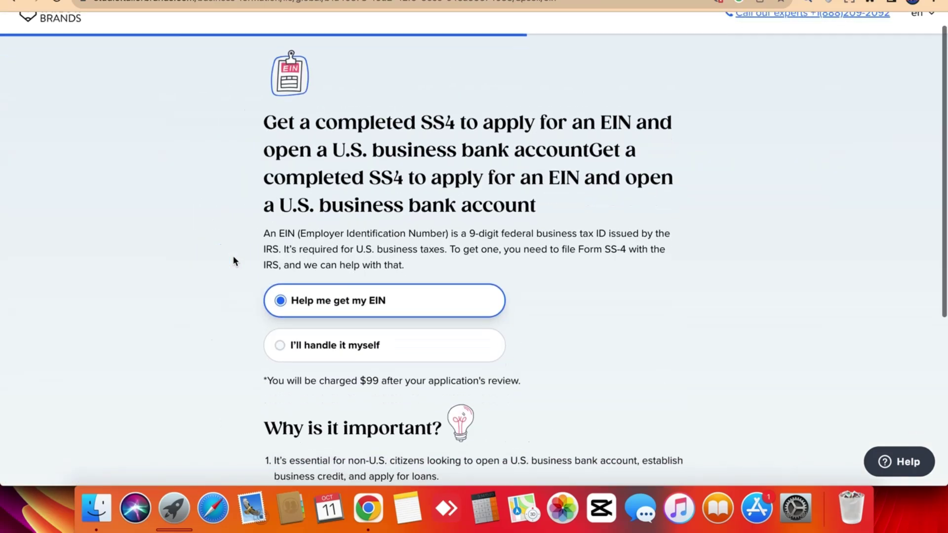
pyautogui.scroll(-3, 232, 256)
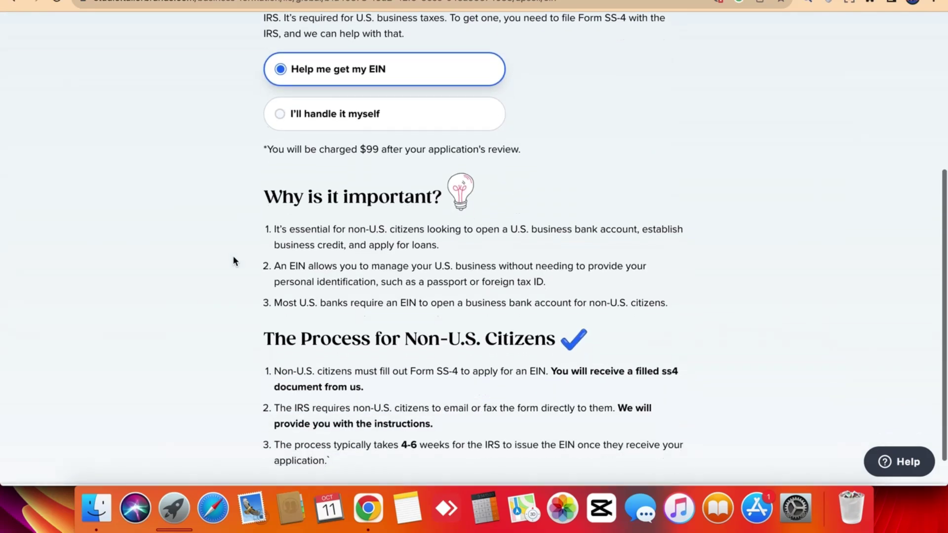
pyautogui.tripleClick(293, 302)
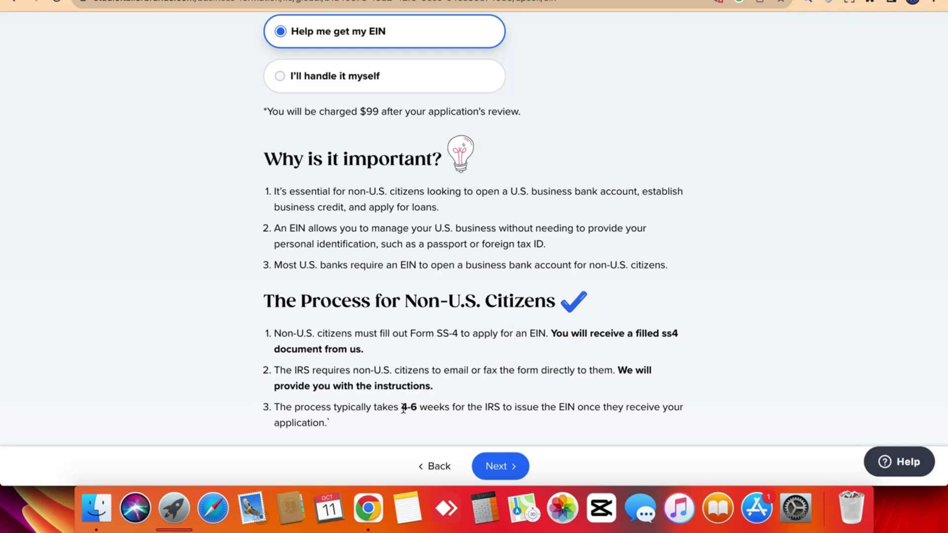
pyautogui.moveTo(281, 409); pyautogui.dragTo(444, 403)
pyautogui.click(427, 402)
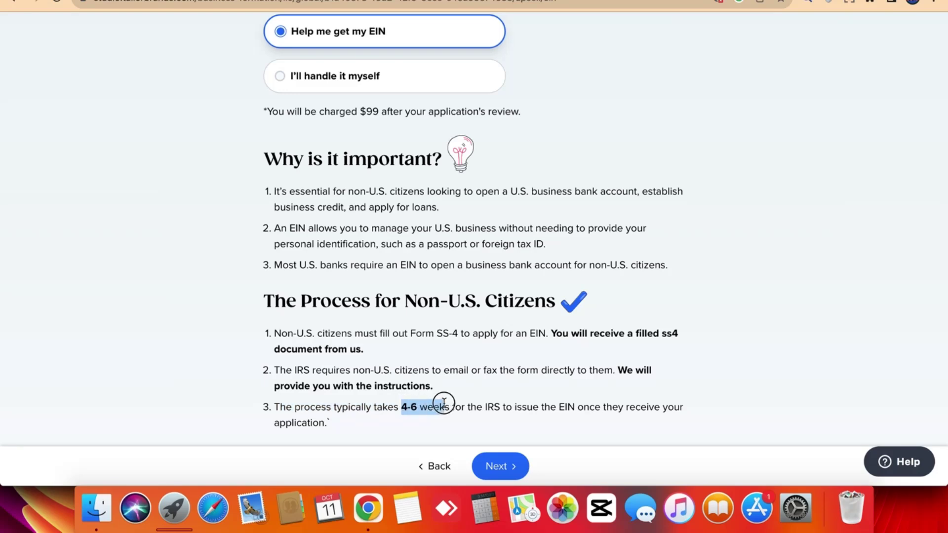
pyautogui.click(445, 404)
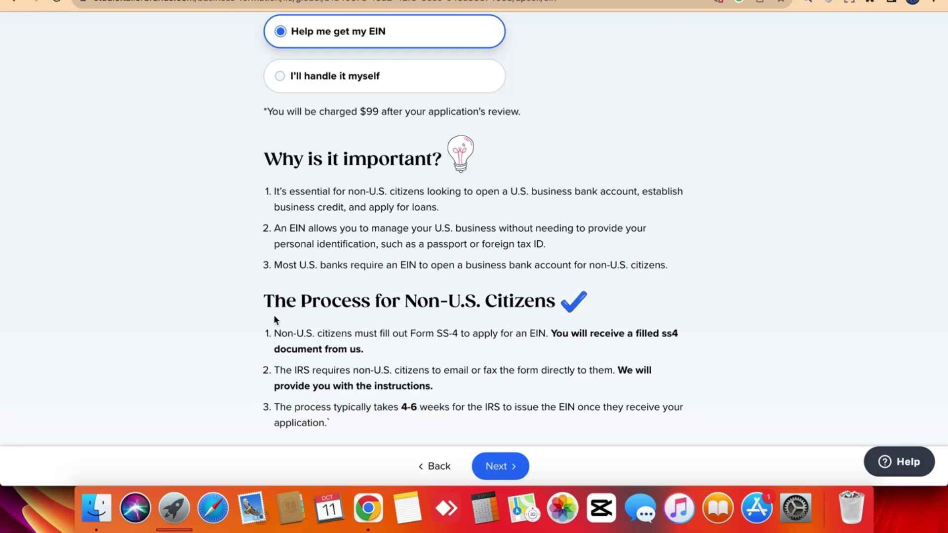
pyautogui.scroll(4, 274, 315)
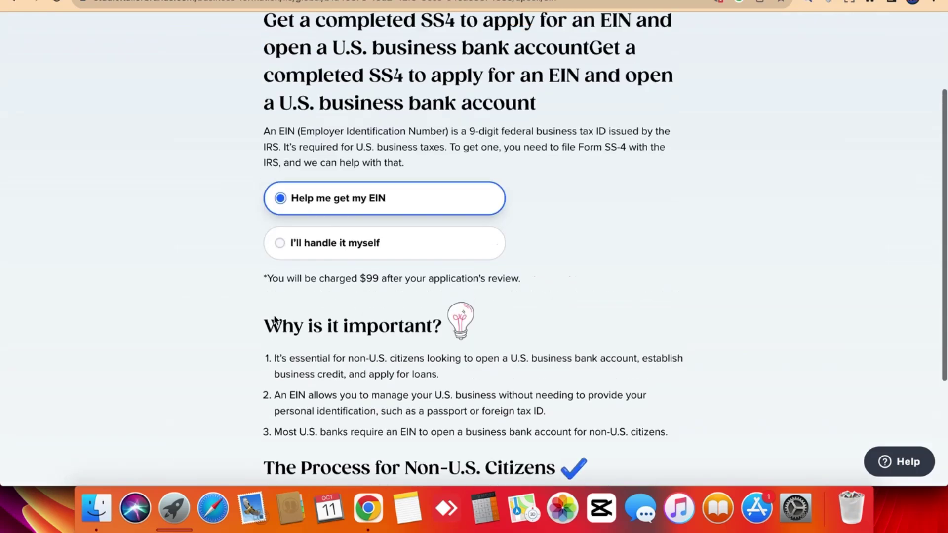
pyautogui.tripleClick(262, 276)
pyautogui.click(261, 276)
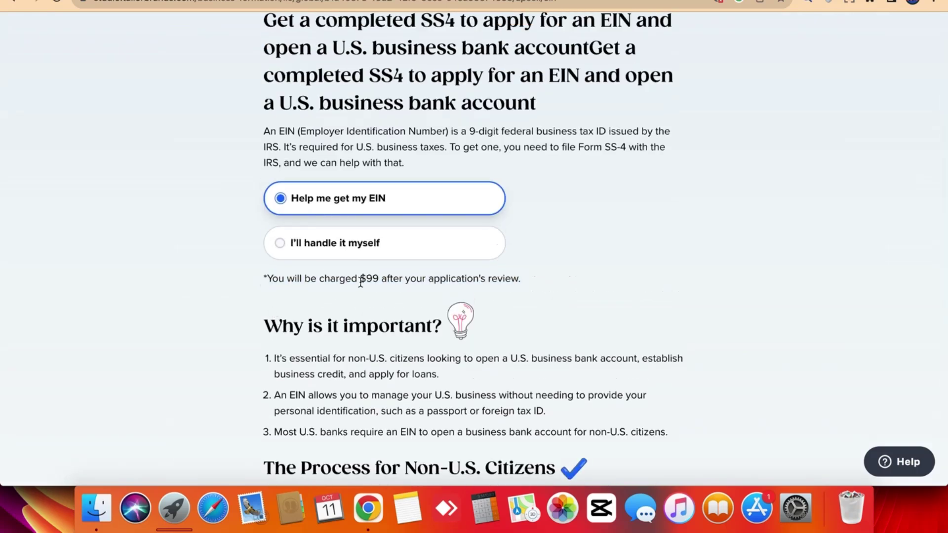
pyautogui.moveTo(263, 279); pyautogui.dragTo(378, 282)
pyautogui.tripleClick(378, 281)
pyautogui.click(224, 239)
pyautogui.scroll(3, 223, 239)
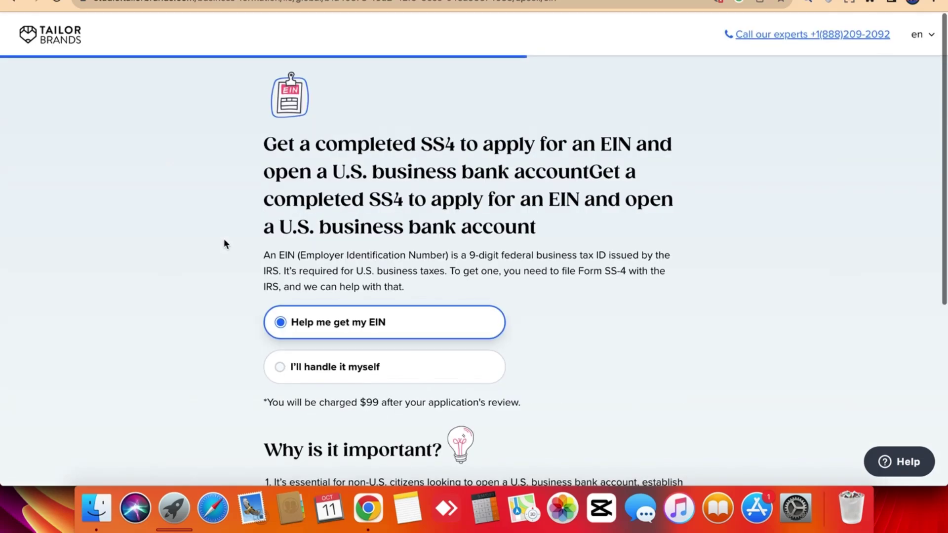
# - Choose I'll handle it myself for obtaining the EIN
pyautogui.tripleClick(343, 213)
pyautogui.click(250, 198)
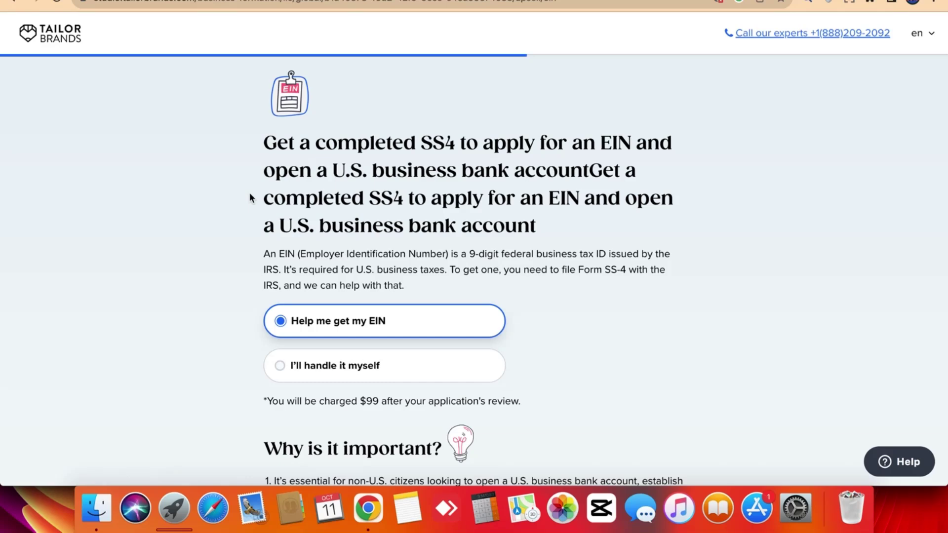
pyautogui.scroll(-3, 251, 197)
pyautogui.click(341, 296)
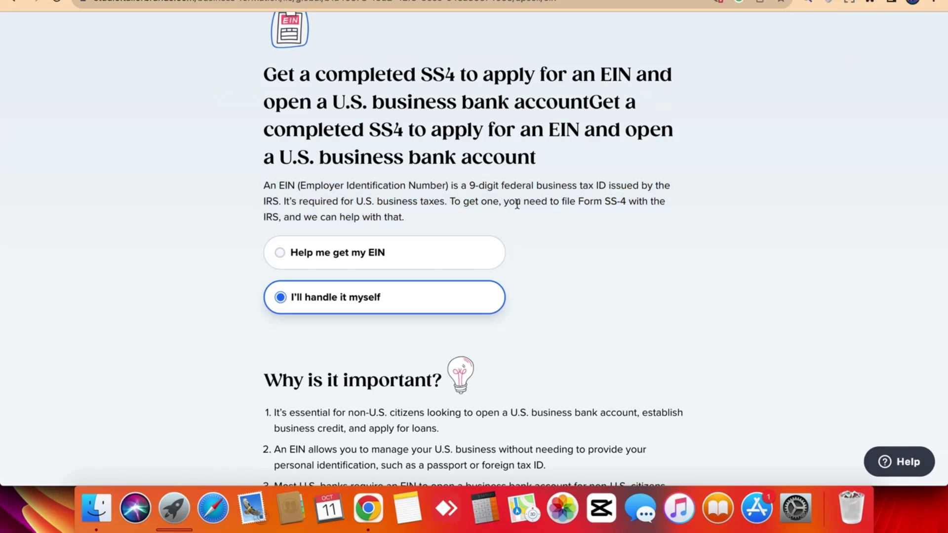
# - Continue past the EIN offer and confirm filing for the EIN without Tailor Brands
pyautogui.scroll(-5, 513, 205)
pyautogui.scroll(1, 516, 203)
pyautogui.tripleClick(368, 265)
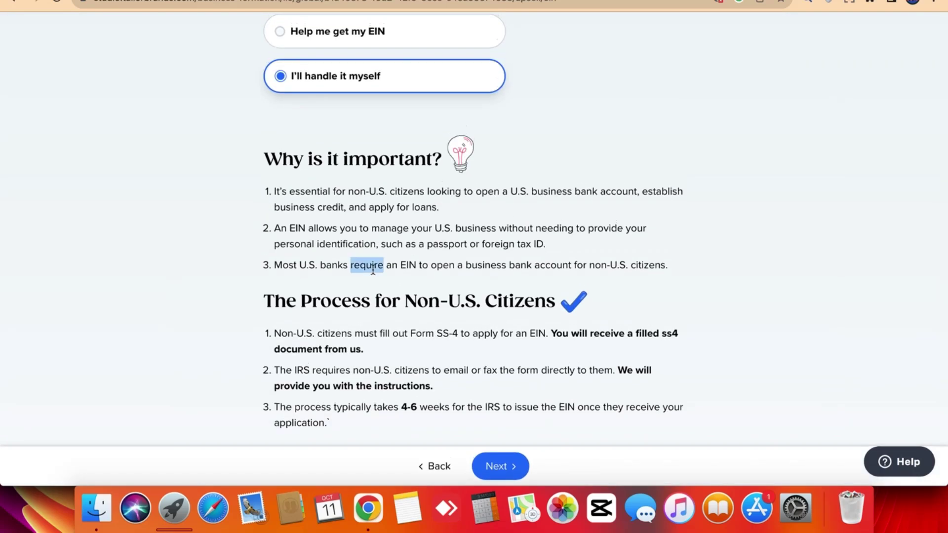
pyautogui.click(254, 255)
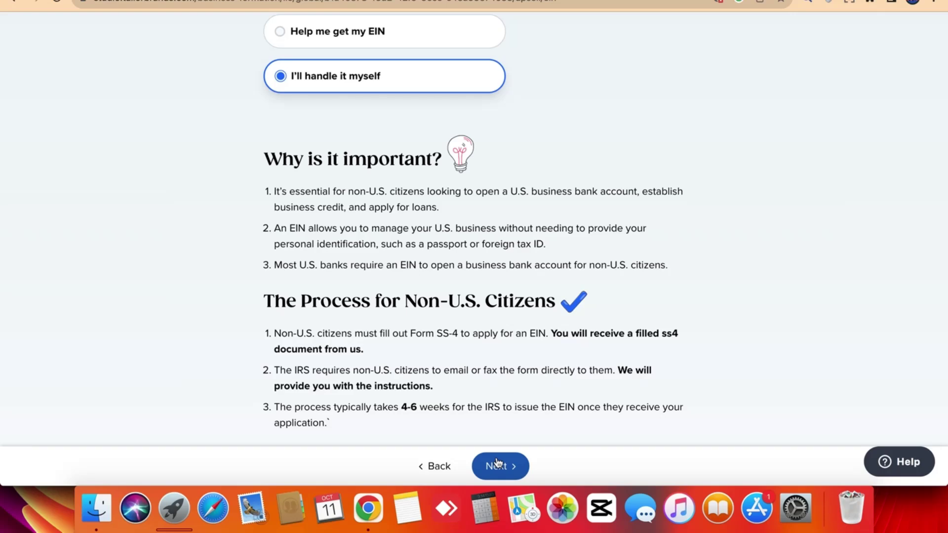
pyautogui.click(497, 464)
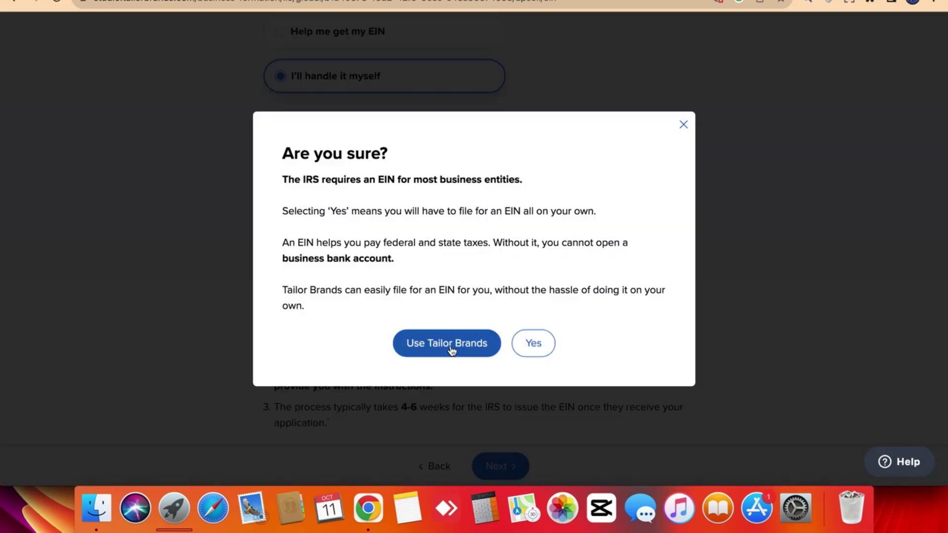
pyautogui.click(527, 346)
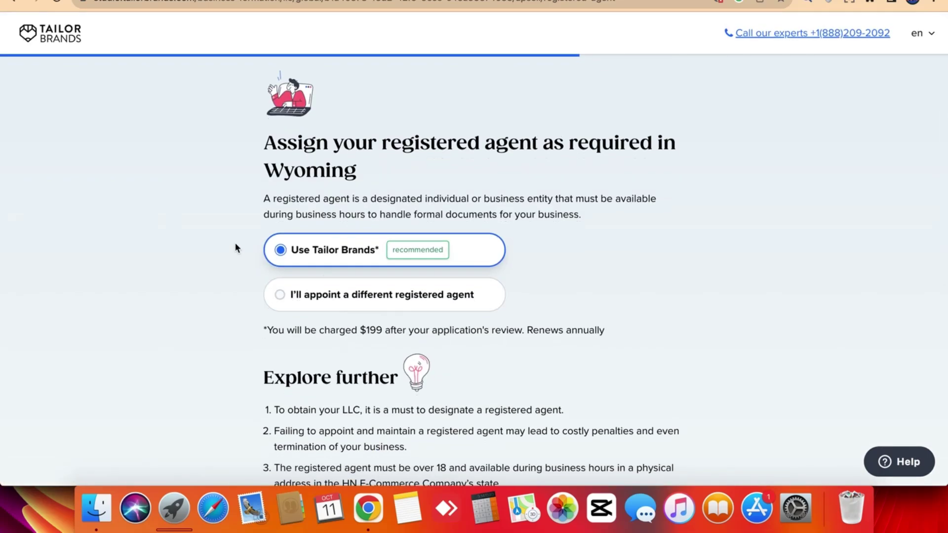
# - Read the Wyoming registered agent page, covering the requirement, the two agent options and the note about the service charge
pyautogui.doubleClick(235, 247)
pyautogui.click(235, 247)
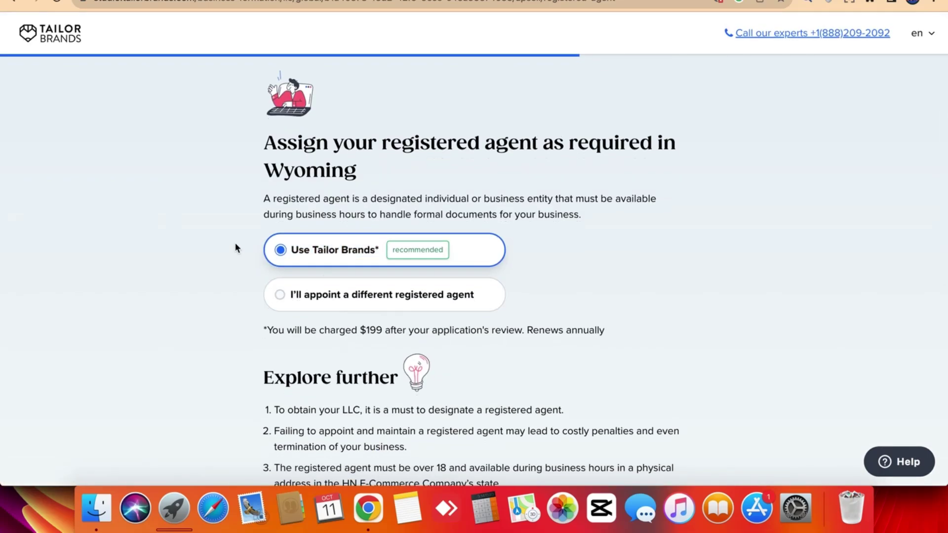
pyautogui.click(340, 162)
pyautogui.tripleClick(341, 162)
pyautogui.click(268, 159)
pyautogui.scroll(5, 348, 330)
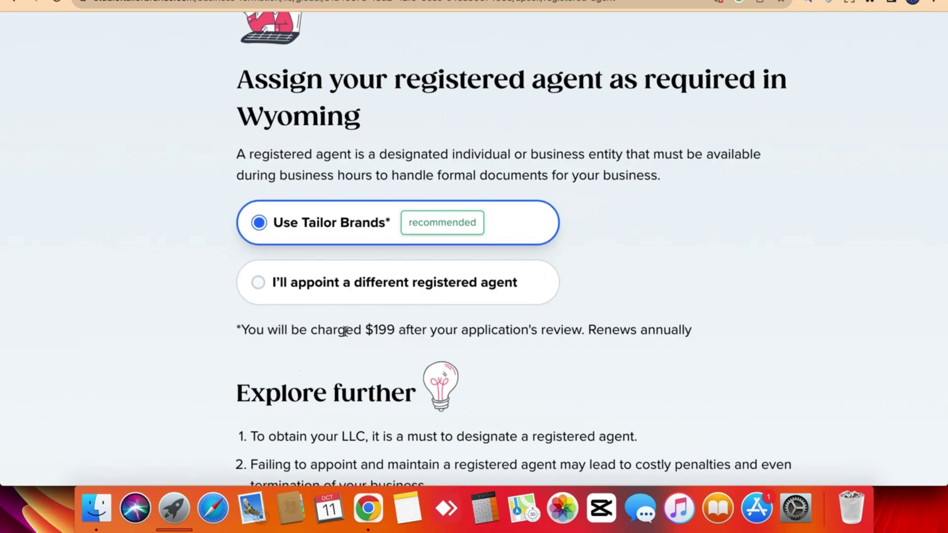
pyautogui.tripleClick(345, 330)
pyautogui.doubleClick(395, 330)
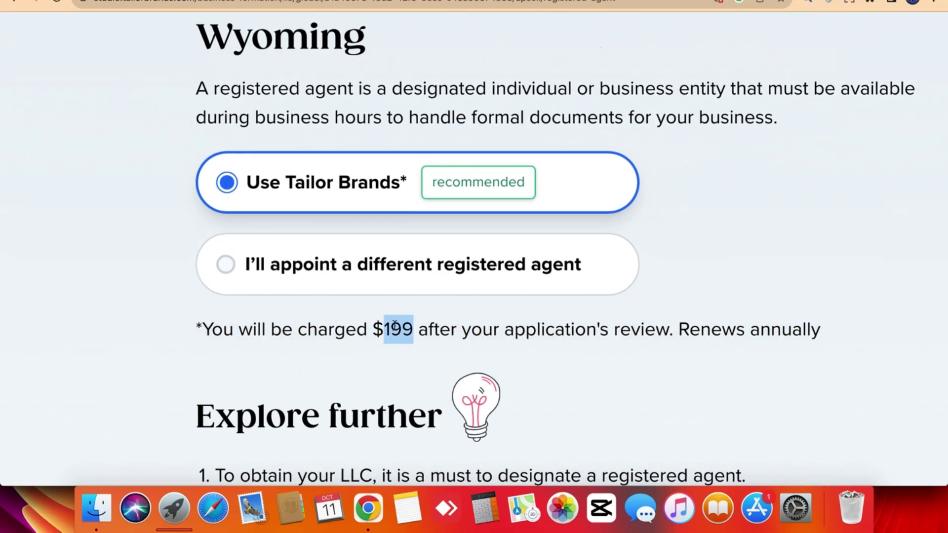
pyautogui.scroll(-5, 395, 329)
pyautogui.click(189, 274)
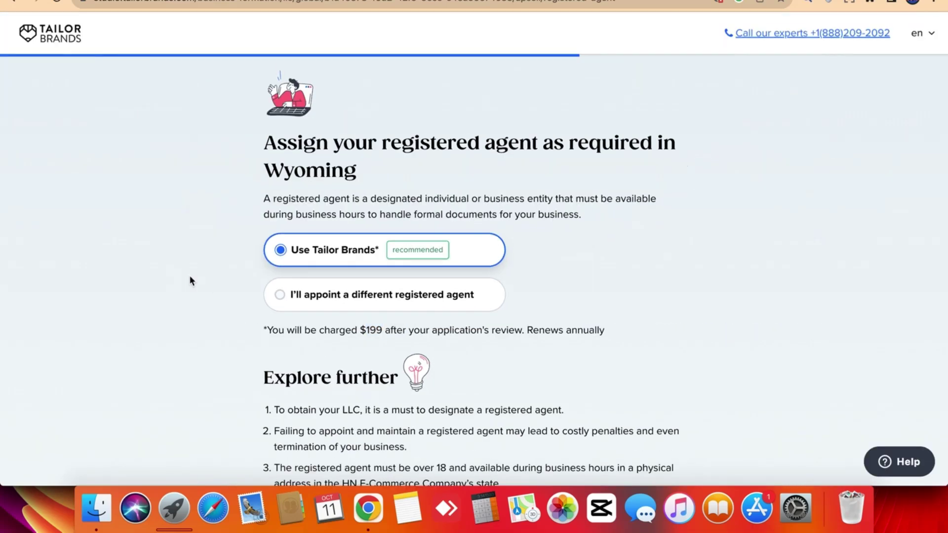
# - Choose I'll appoint a different registered agent, check the service's advantages and continue to the annual compliance offer
pyautogui.click(366, 298)
pyautogui.scroll(-7, 221, 279)
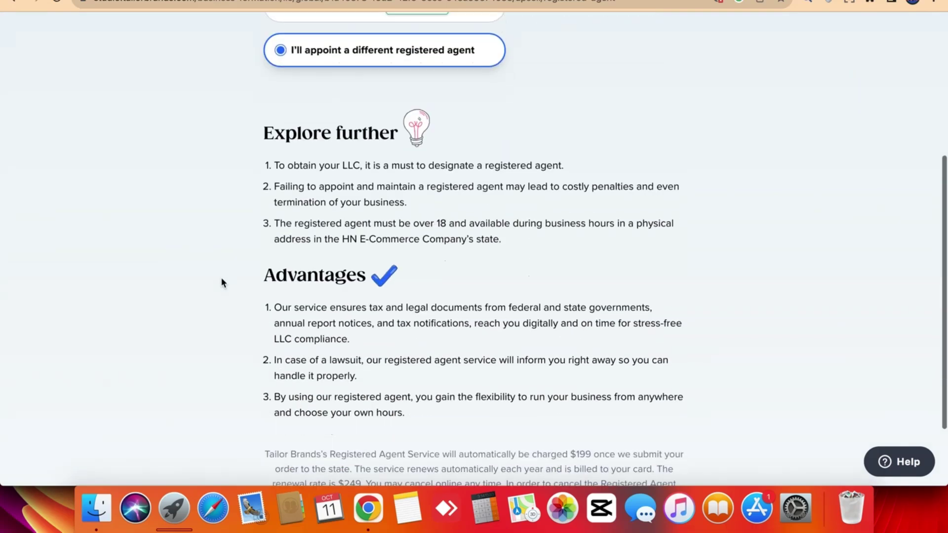
pyautogui.tripleClick(351, 230)
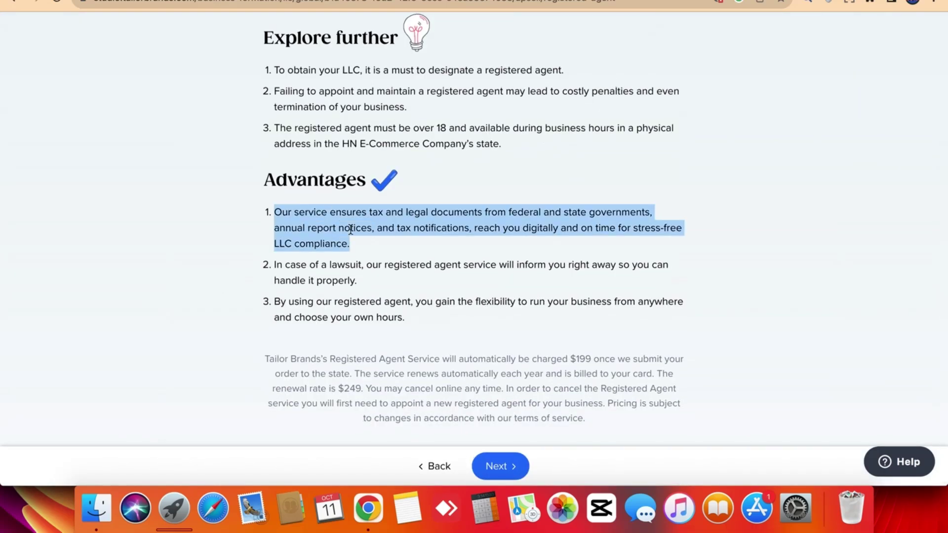
pyautogui.click(429, 258)
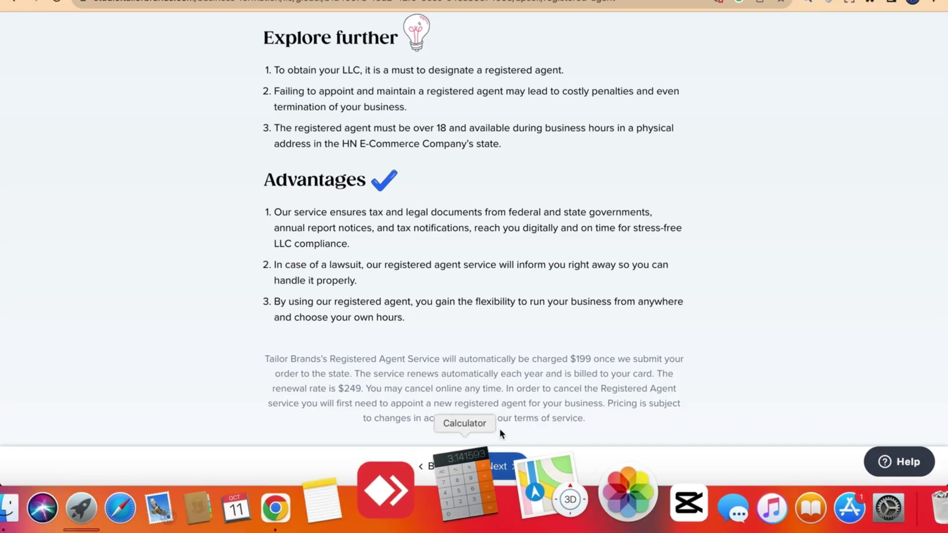
pyautogui.click(500, 466)
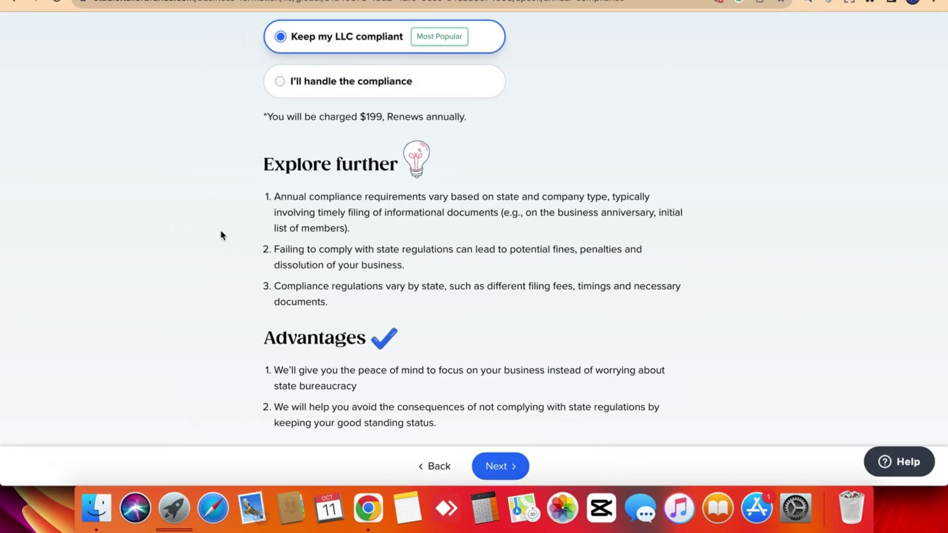
# - Review the Annual Compliance offer and its charge, choose I'll handle the compliance, and continue to the branding offer
pyautogui.scroll(5, 220, 229)
pyautogui.tripleClick(334, 163)
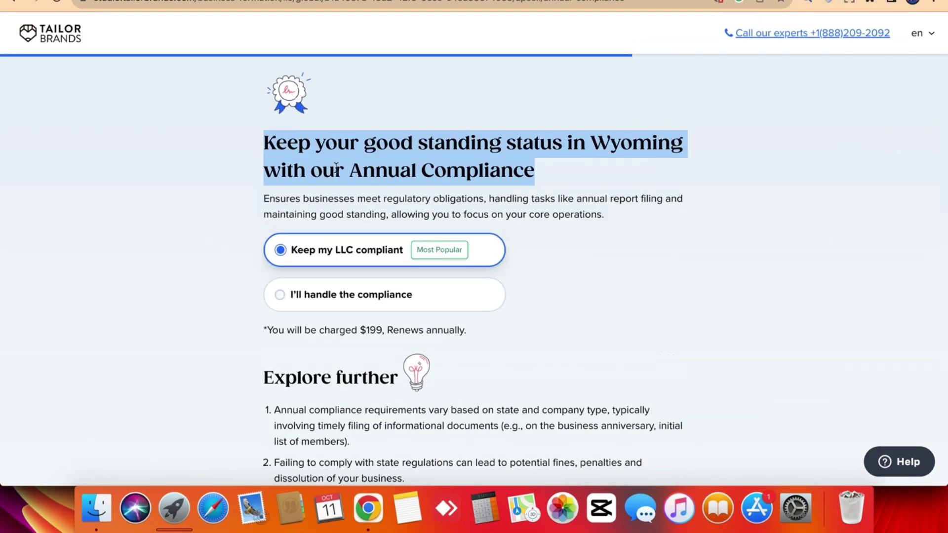
pyautogui.click(236, 188)
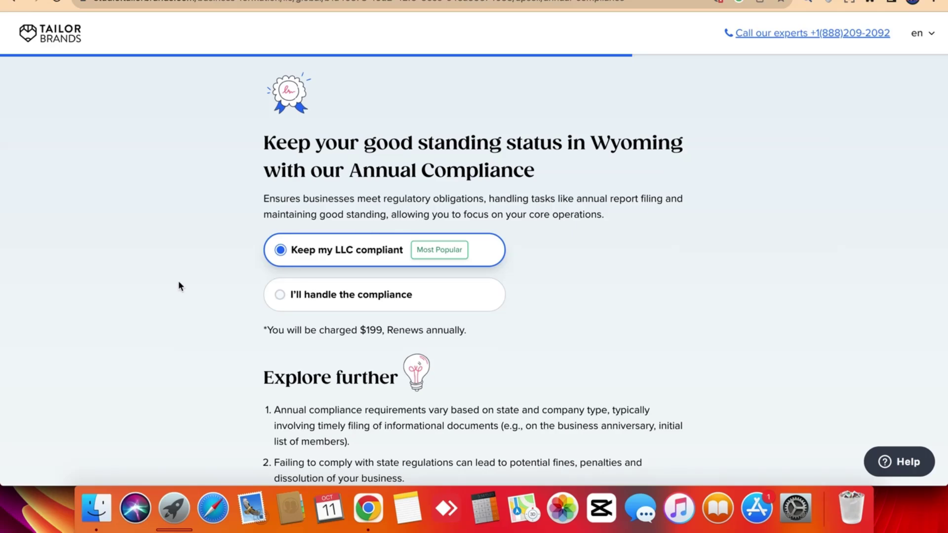
pyautogui.tripleClick(364, 331)
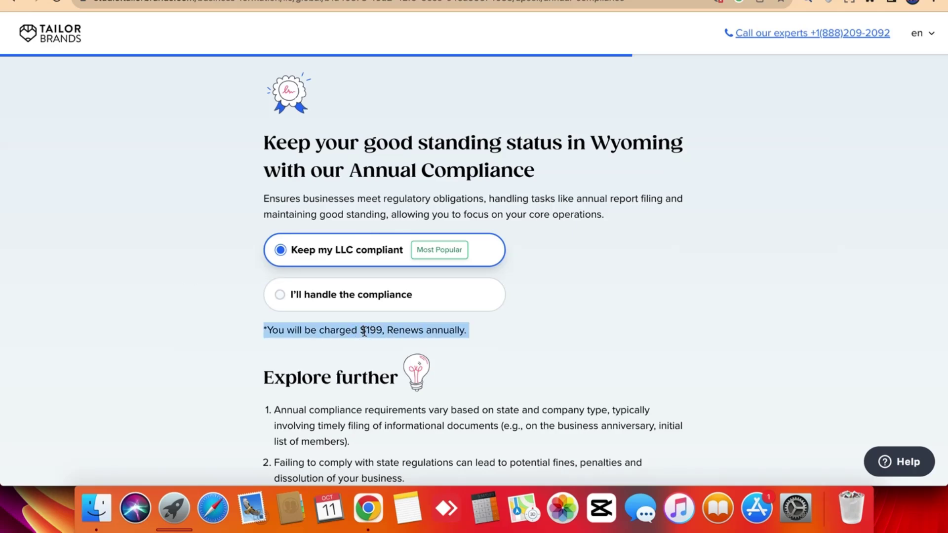
pyautogui.click(332, 295)
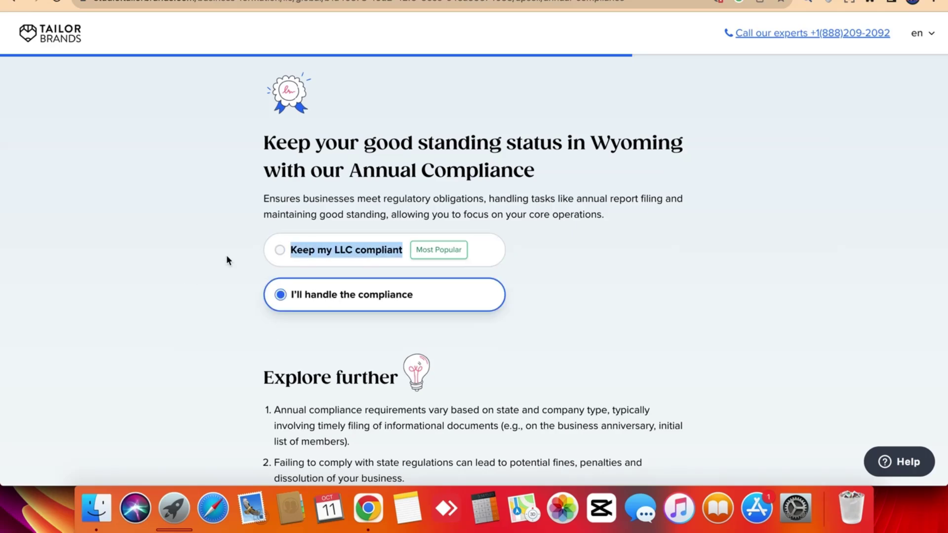
pyautogui.scroll(-5, 223, 301)
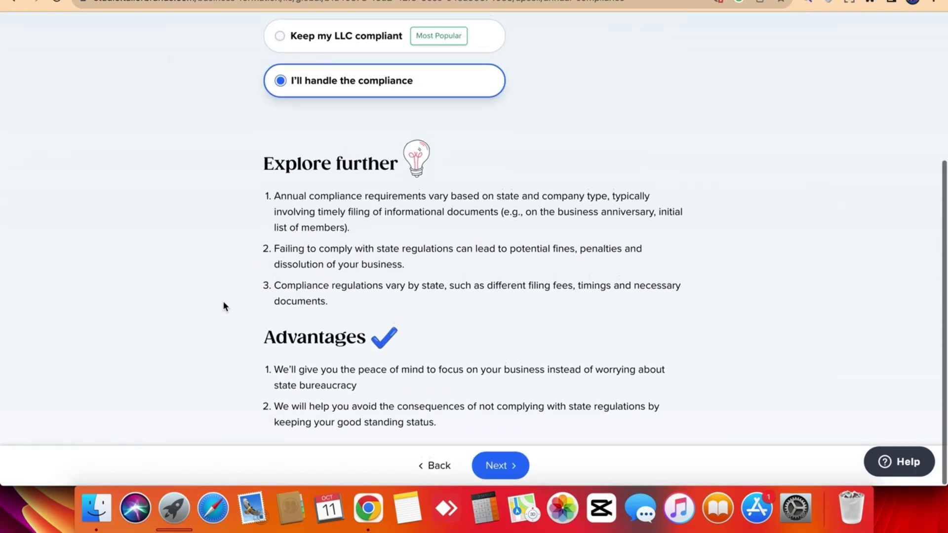
pyautogui.click(500, 466)
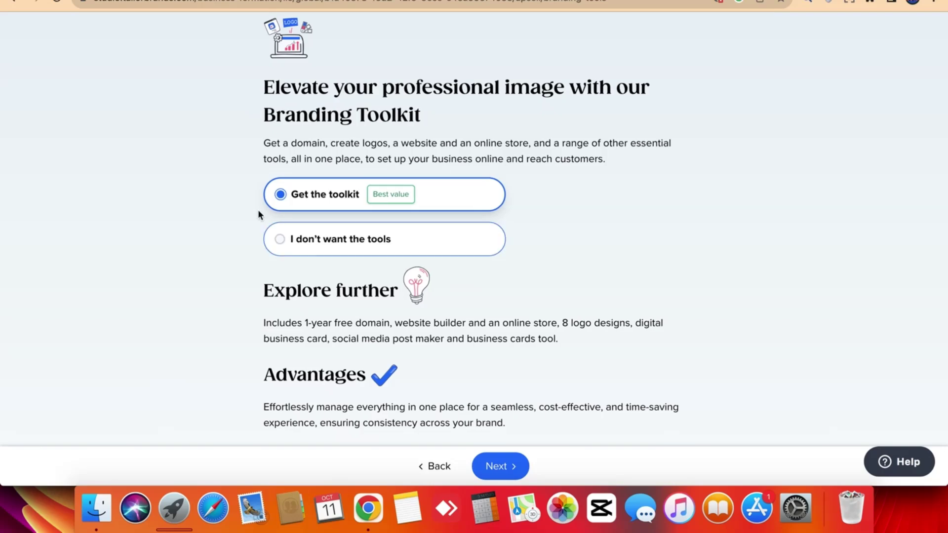
# - Review what the Branding Toolkit includes and continue to the filing speed page with Get the toolkit selected
pyautogui.tripleClick(291, 85)
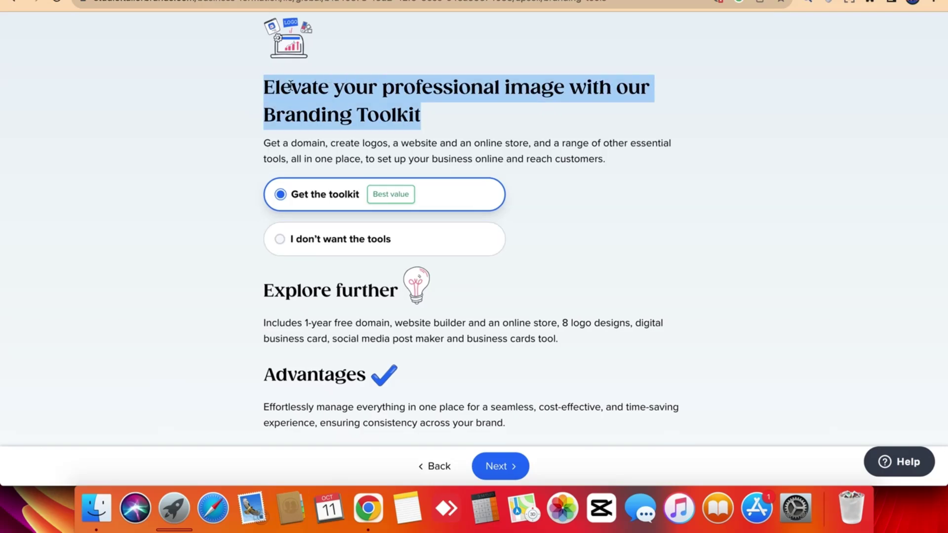
pyautogui.click(198, 124)
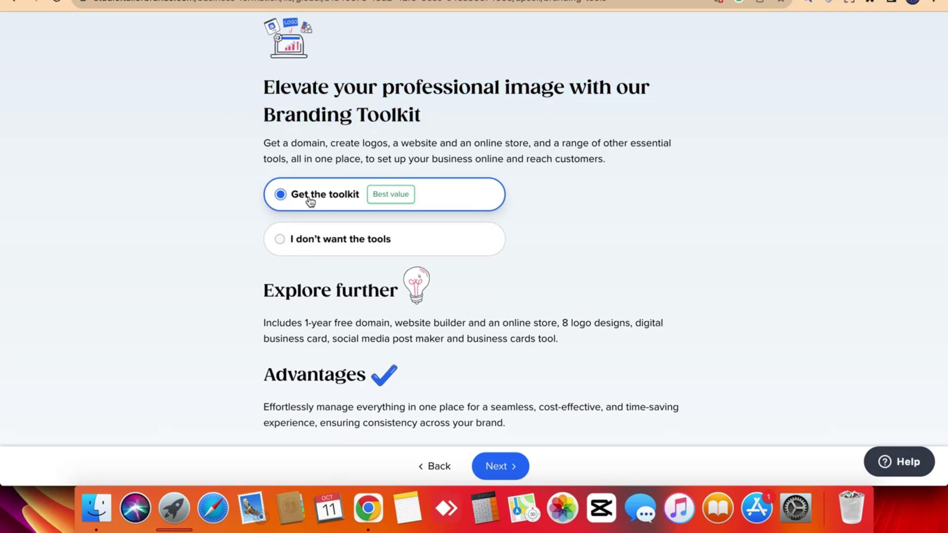
pyautogui.tripleClick(319, 142)
pyautogui.click(201, 164)
pyautogui.tripleClick(293, 291)
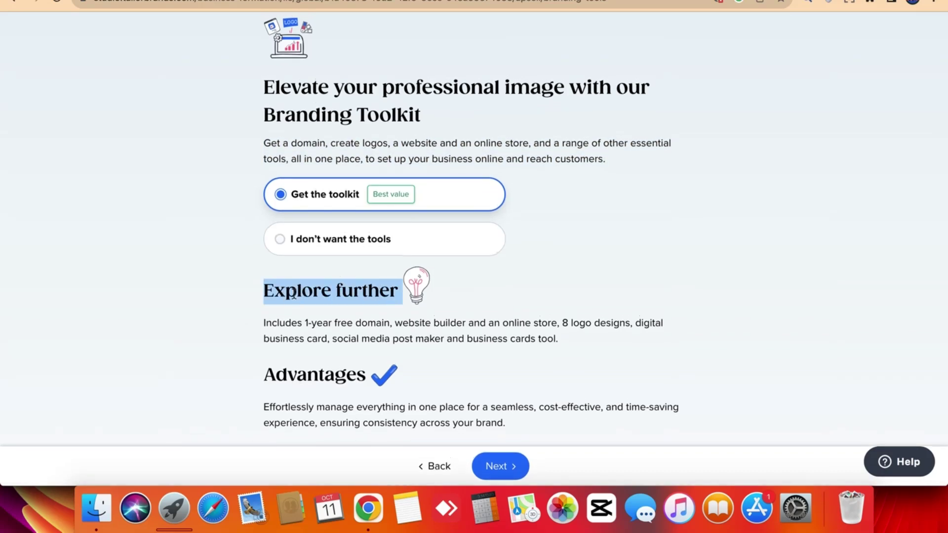
pyautogui.click(293, 345)
pyautogui.click(506, 461)
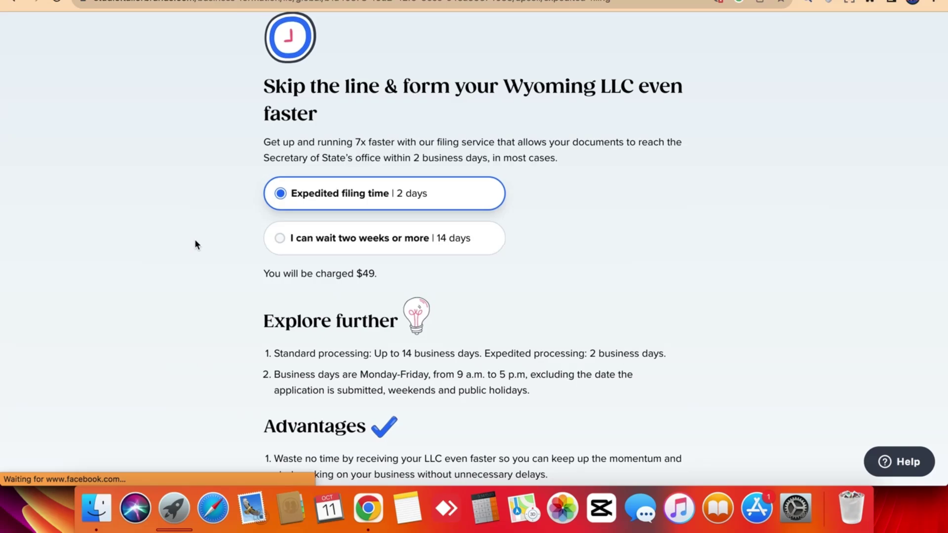
# - Read the faster Wyoming LLC filing offer, covering its description, the two filing times and the charge for expedited filing
pyautogui.tripleClick(324, 113)
pyautogui.click(324, 112)
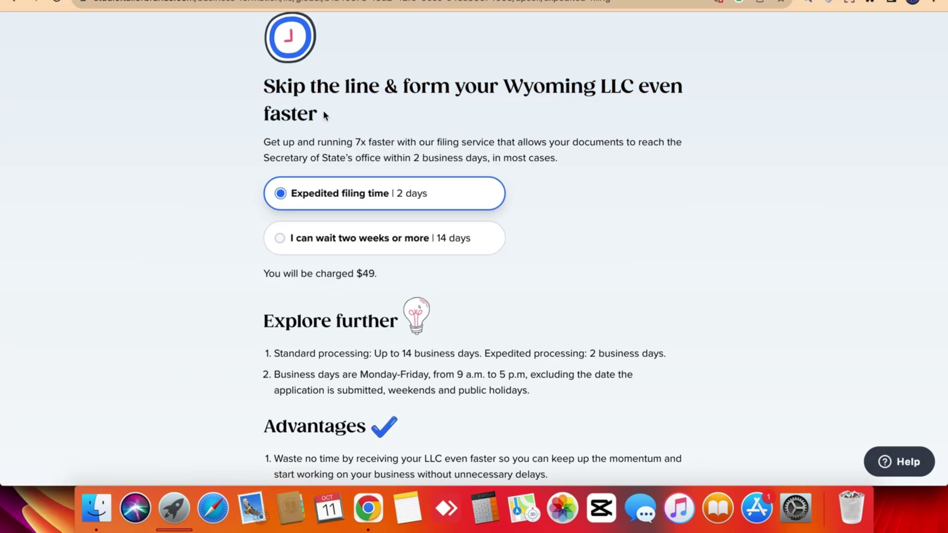
pyautogui.tripleClick(323, 111)
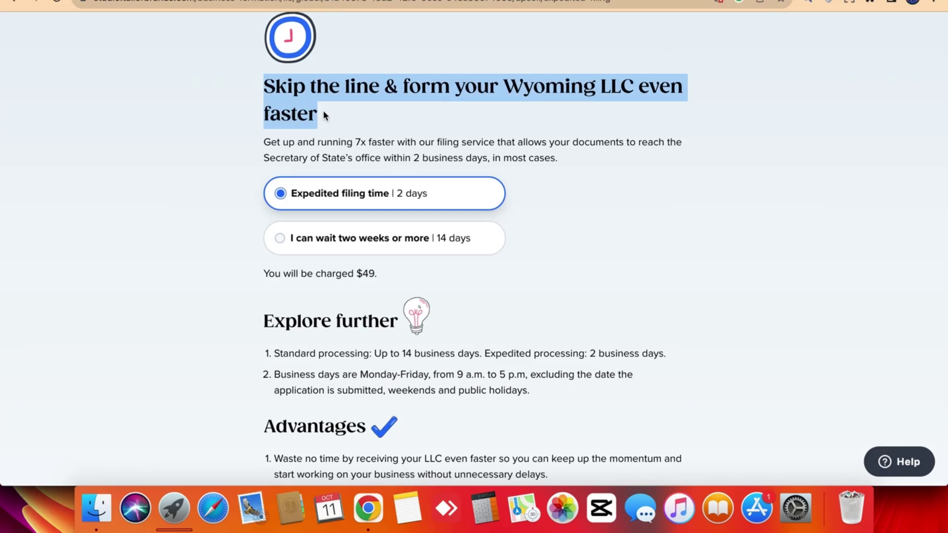
pyautogui.click(202, 154)
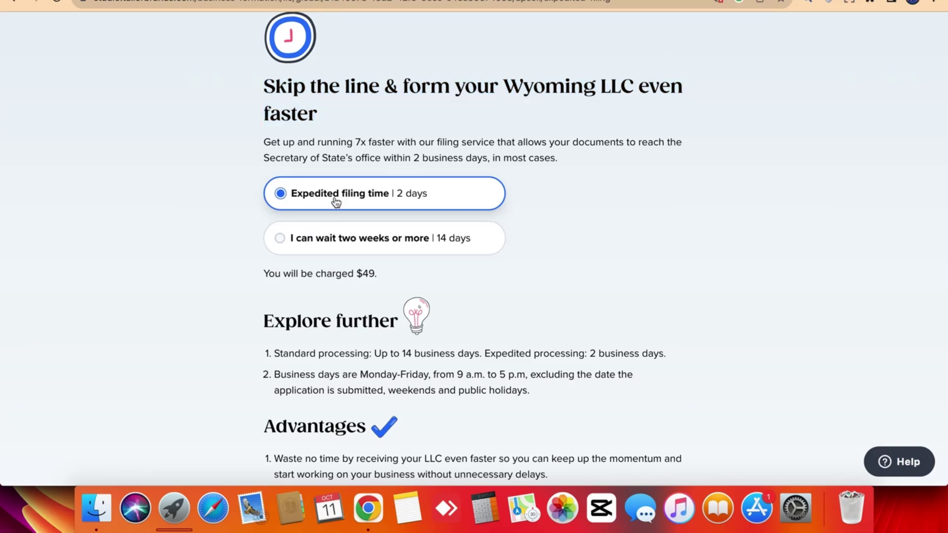
pyautogui.tripleClick(280, 271)
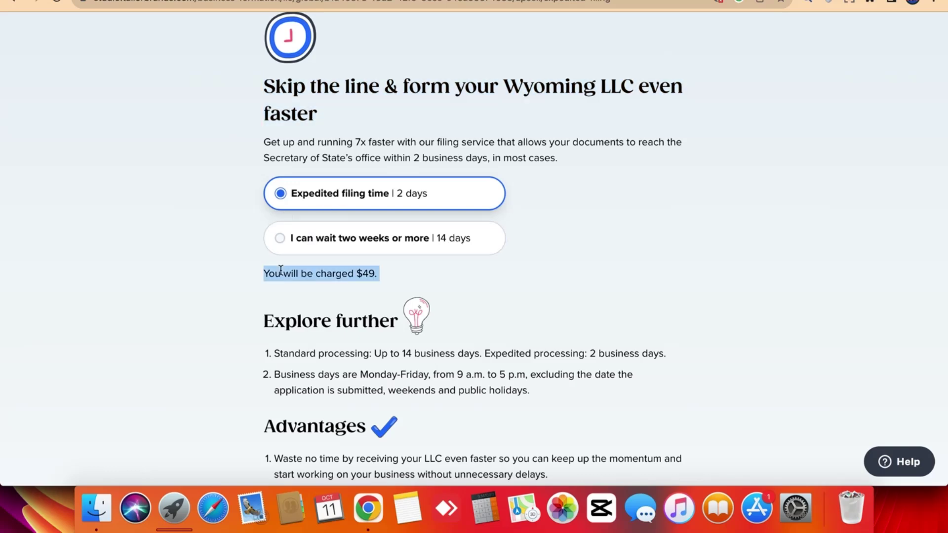
pyautogui.click(280, 271)
pyautogui.tripleClick(280, 270)
pyautogui.click(280, 271)
pyautogui.tripleClick(280, 271)
pyautogui.click(281, 271)
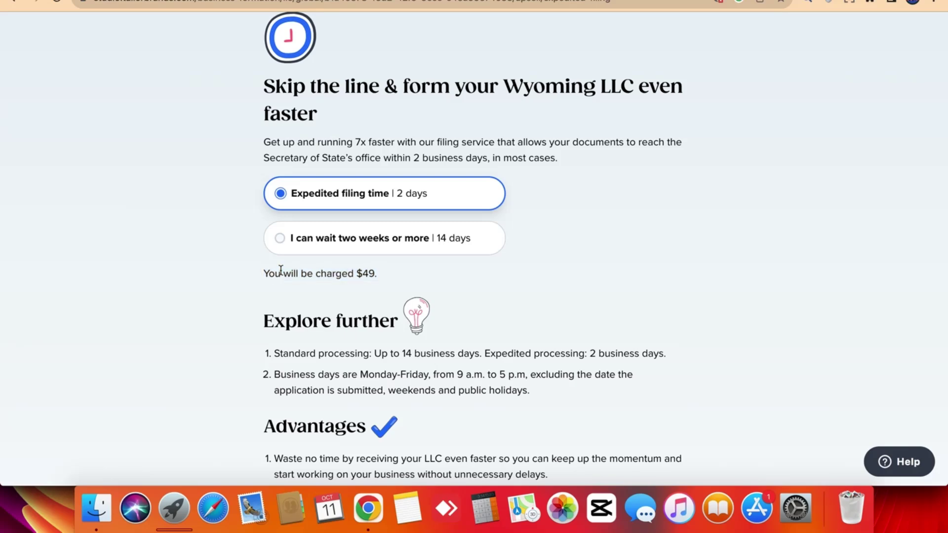
pyautogui.tripleClick(281, 271)
pyautogui.click(281, 270)
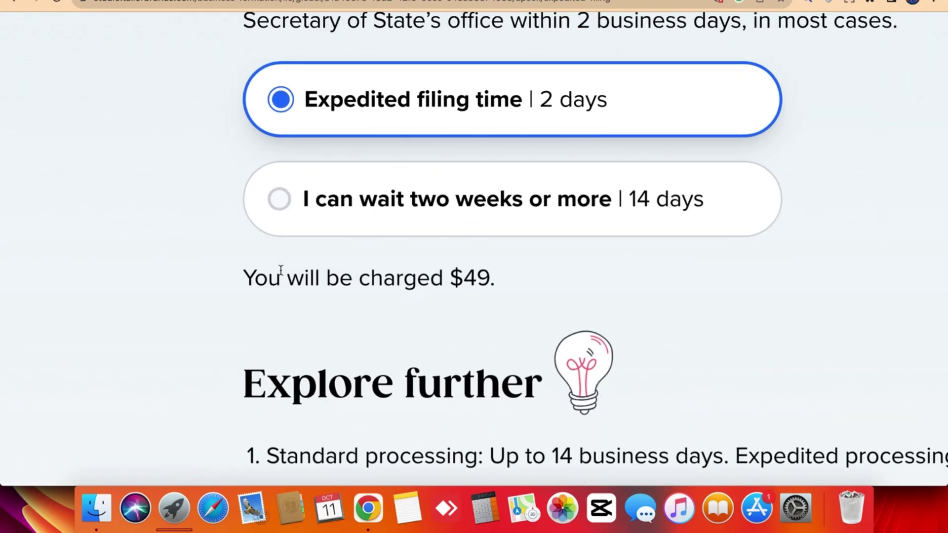
pyautogui.tripleClick(299, 105)
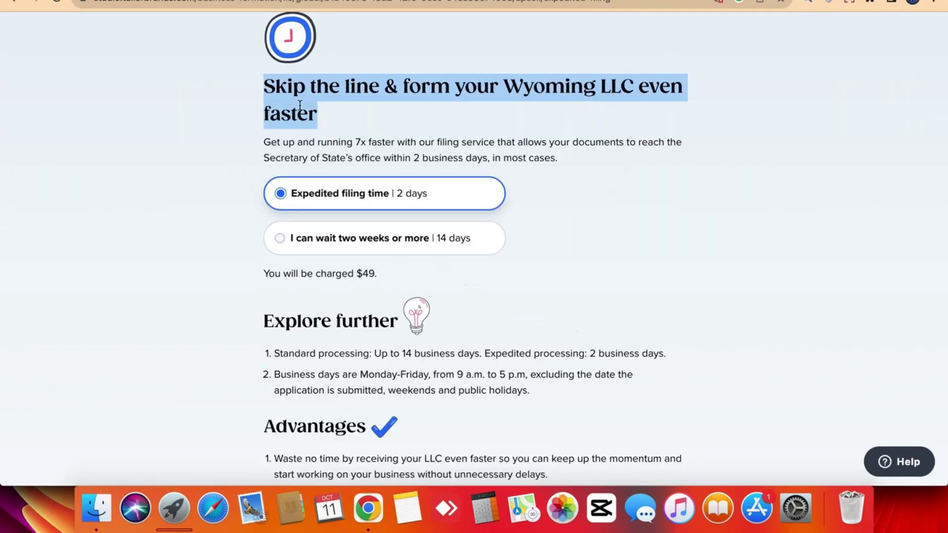
pyautogui.click(300, 105)
pyautogui.tripleClick(335, 166)
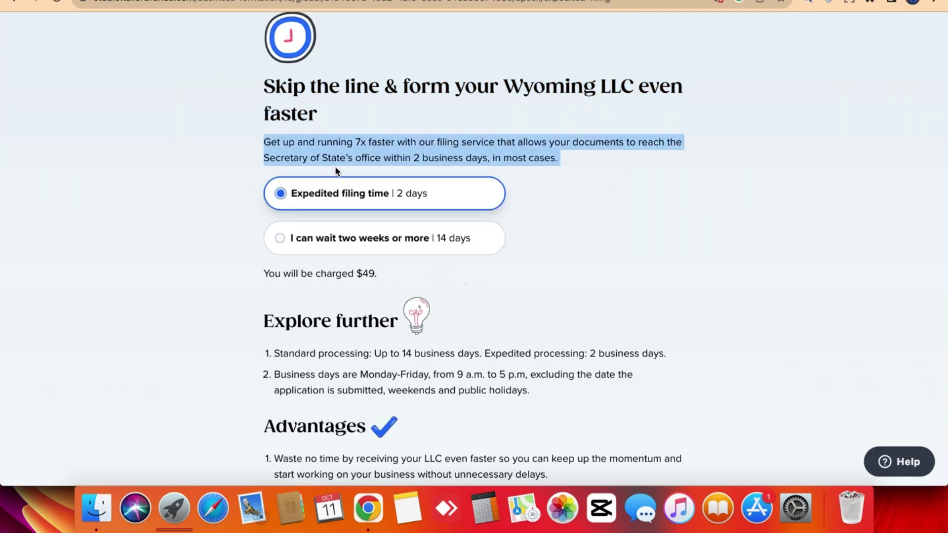
pyautogui.click(335, 166)
# - Choose the 14-day filing option, I can wait two weeks or more, and continue to the operating agreement offer
pyautogui.click(314, 251)
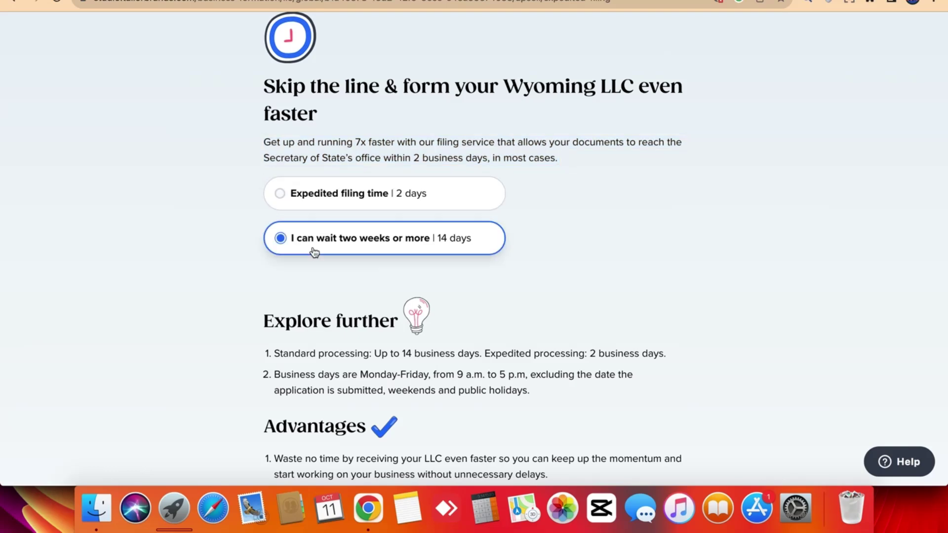
pyautogui.scroll(5, 523, 227)
pyautogui.scroll(-5, 525, 232)
pyautogui.scroll(-3, 347, 278)
pyautogui.click(504, 465)
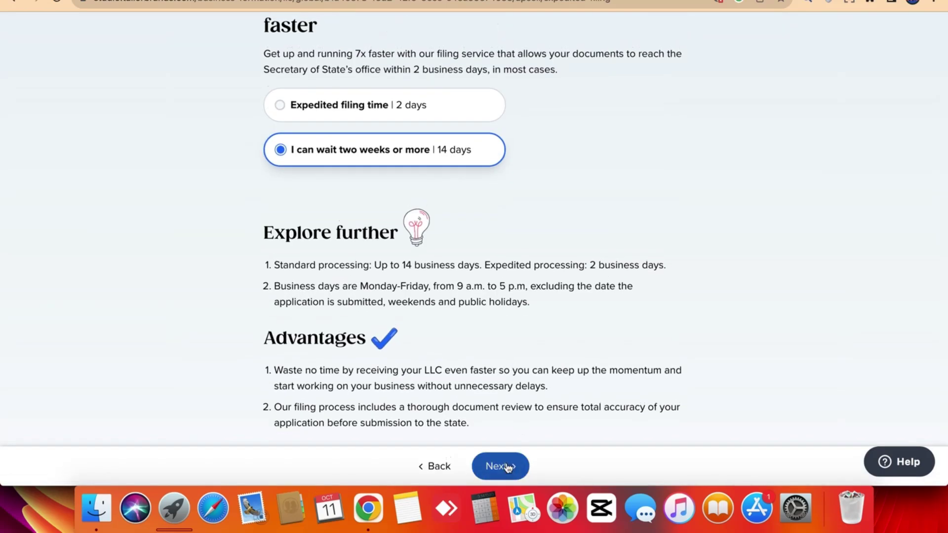
# - Read the operating agreement offer, covering what it is for and the charge for getting it
pyautogui.scroll(3, 205, 211)
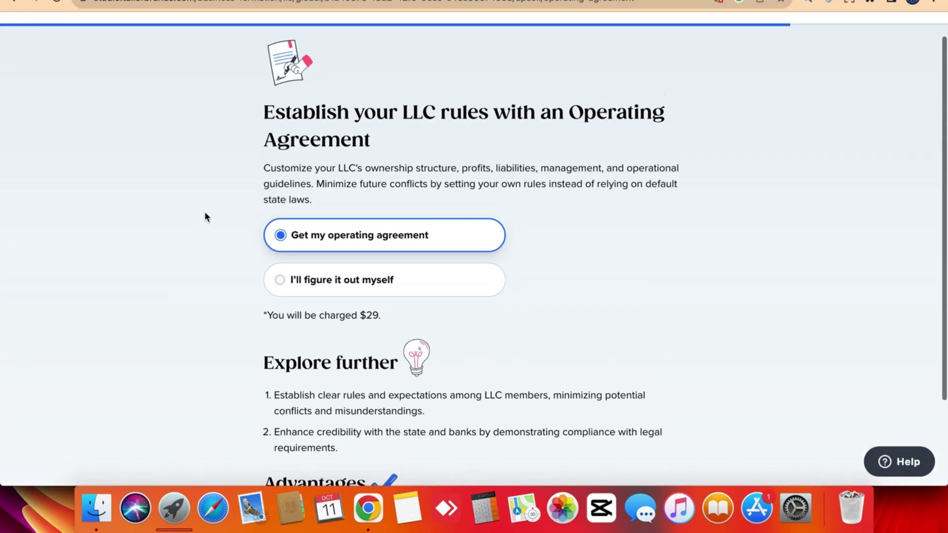
pyautogui.tripleClick(392, 114)
pyautogui.click(393, 155)
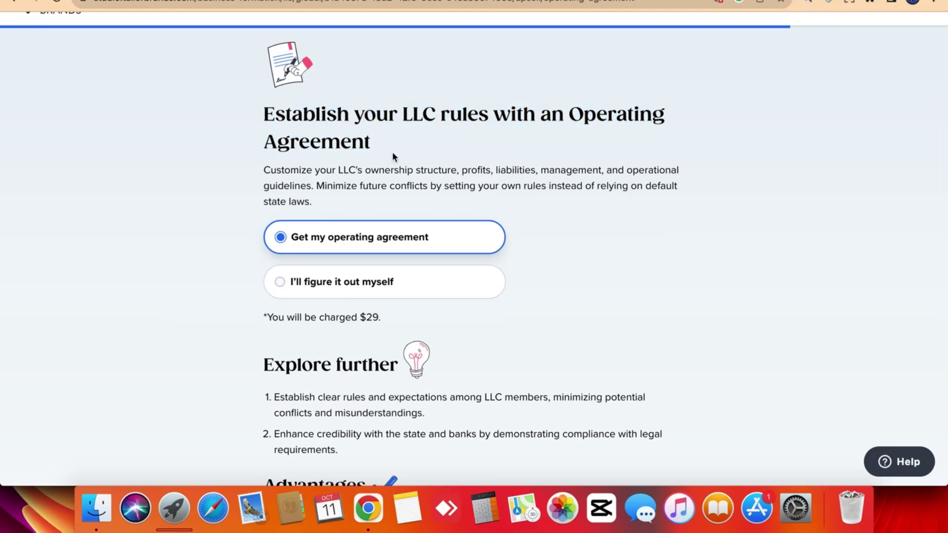
pyautogui.tripleClick(369, 316)
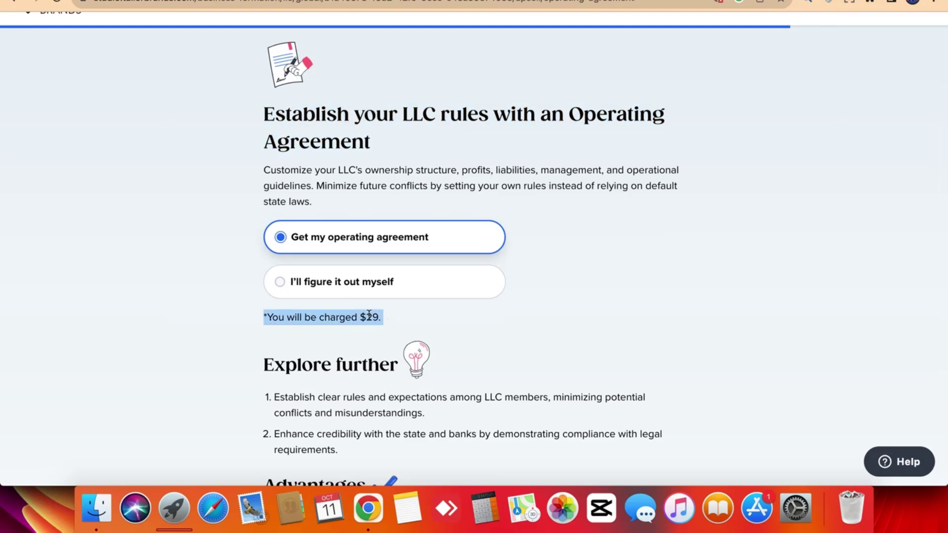
pyautogui.click(368, 316)
pyautogui.scroll(3, 369, 316)
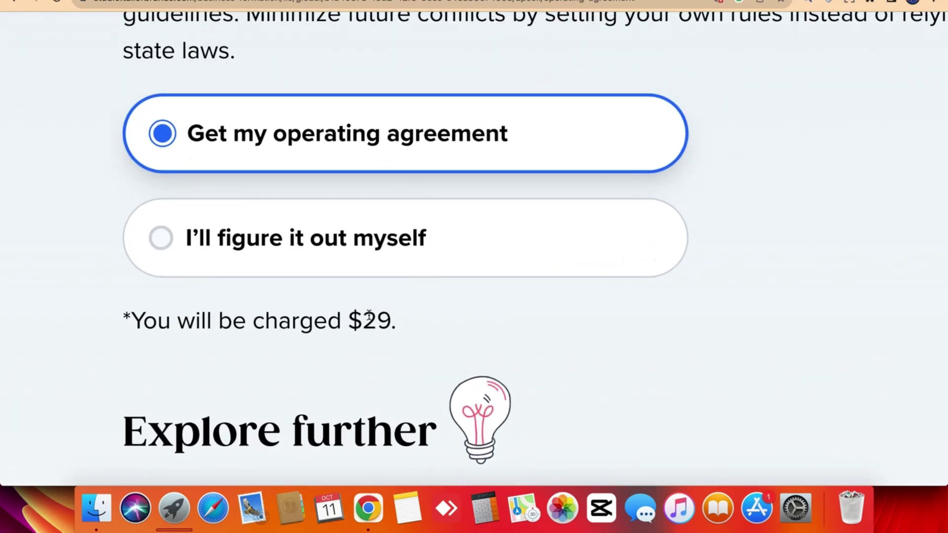
pyautogui.scroll(-3, 369, 316)
pyautogui.tripleClick(392, 137)
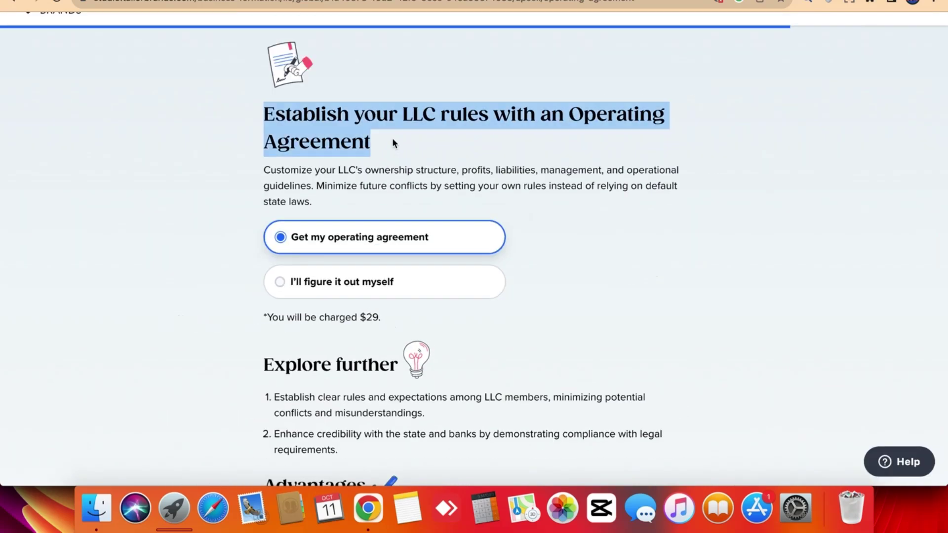
pyautogui.click(392, 138)
pyautogui.tripleClick(392, 137)
pyautogui.click(375, 131)
pyautogui.tripleClick(248, 310)
pyautogui.click(248, 310)
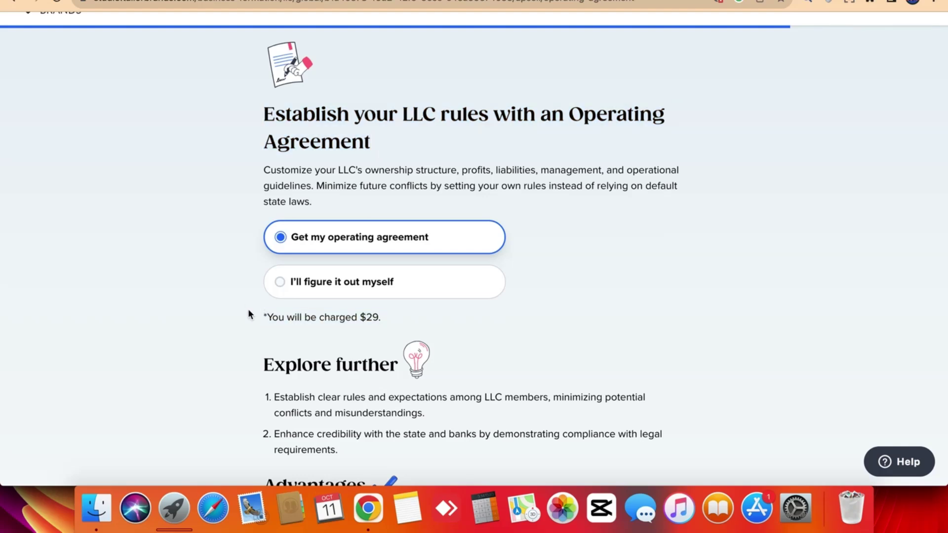
pyautogui.tripleClick(247, 310)
pyautogui.click(247, 310)
pyautogui.tripleClick(247, 310)
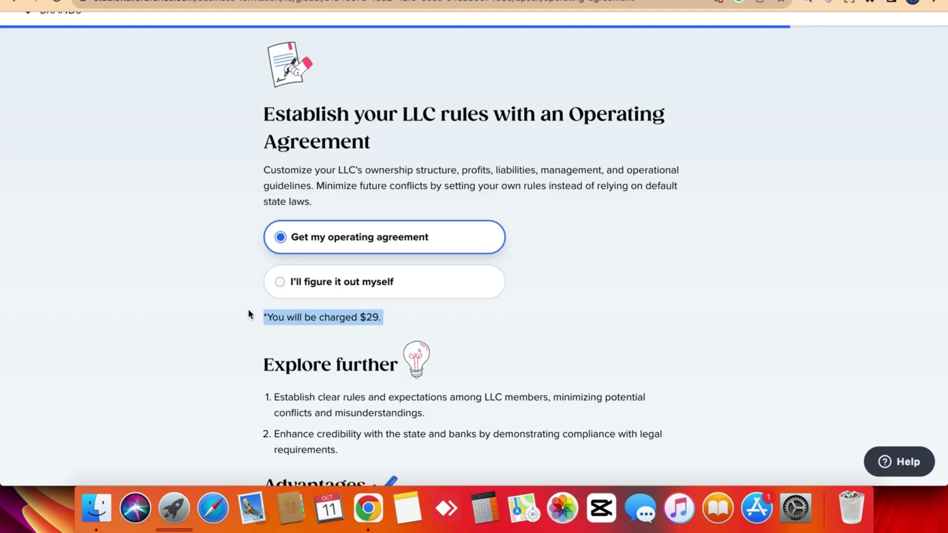
pyautogui.click(248, 314)
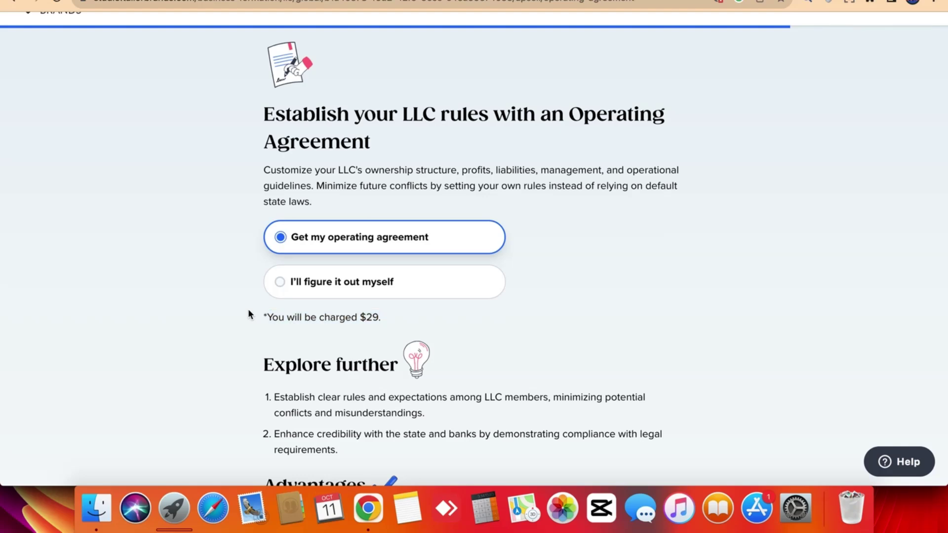
# - Decline the operating agreement service by choosing I'll figure it out myself, checking the offer's description and the alternative option
pyautogui.click(350, 296)
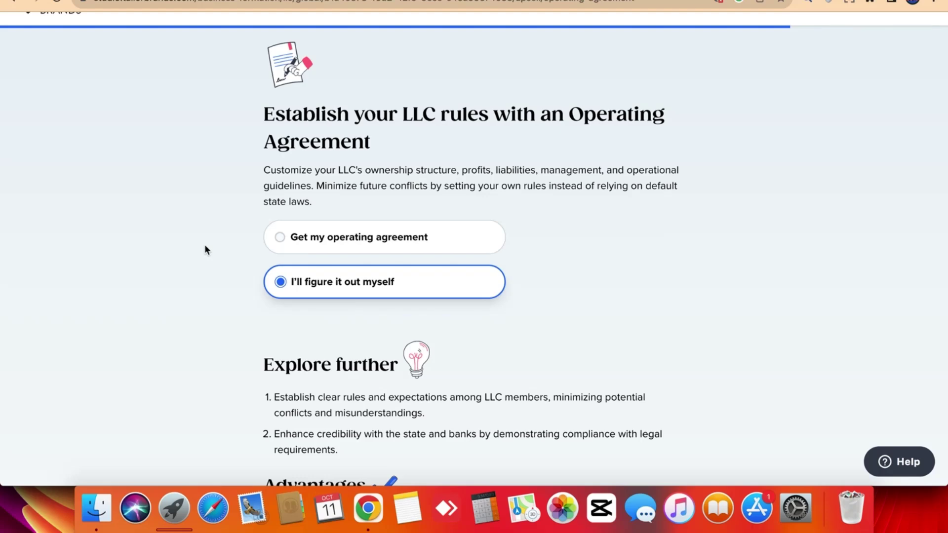
pyautogui.scroll(-3, 200, 292)
pyautogui.scroll(4, 200, 292)
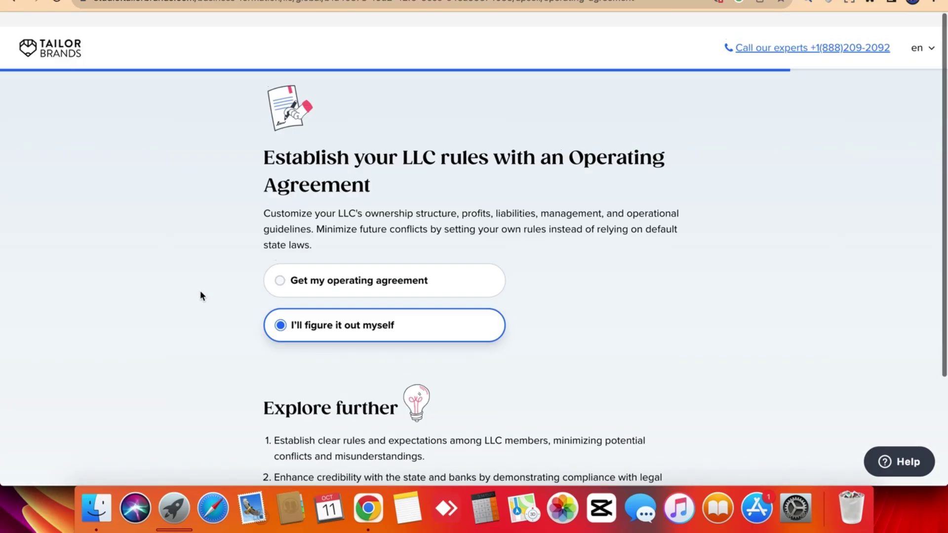
pyautogui.scroll(-1, 199, 295)
pyautogui.tripleClick(263, 225)
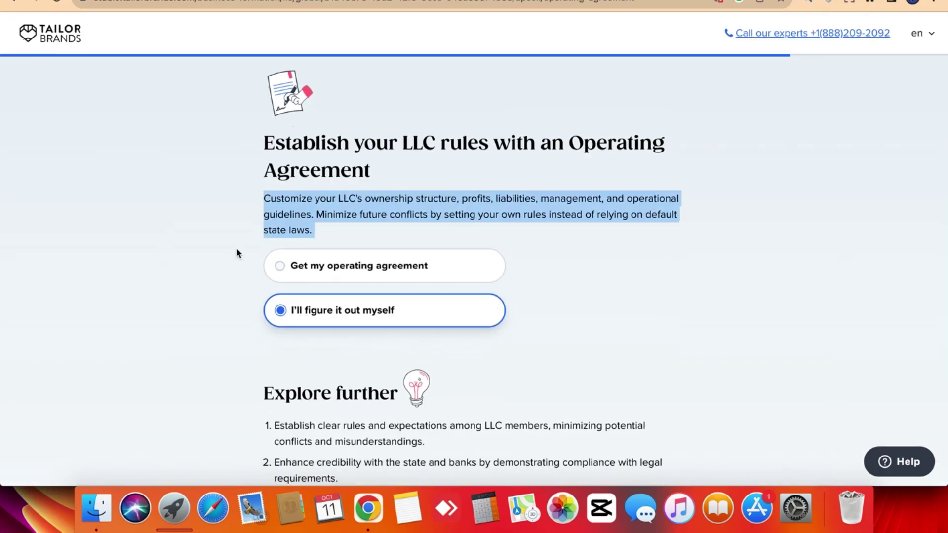
pyautogui.click(236, 253)
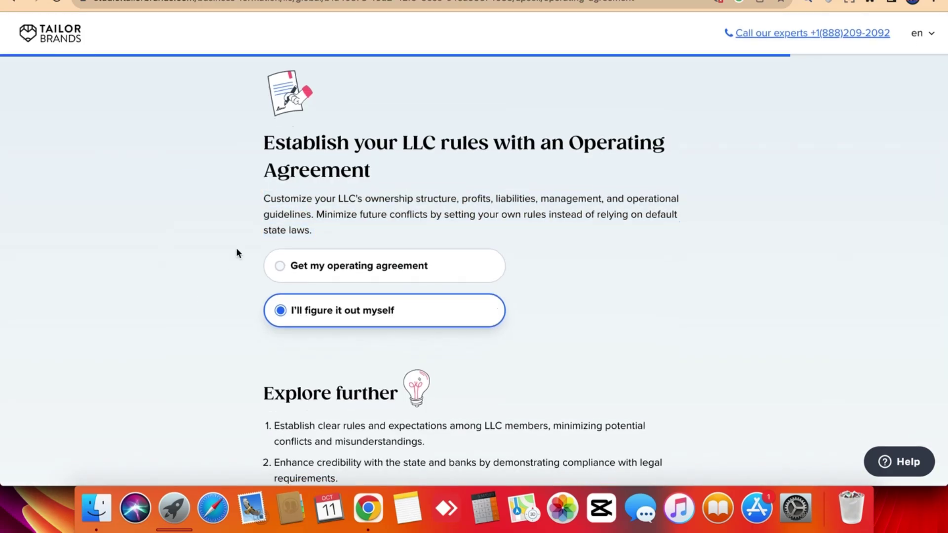
pyautogui.click(339, 273)
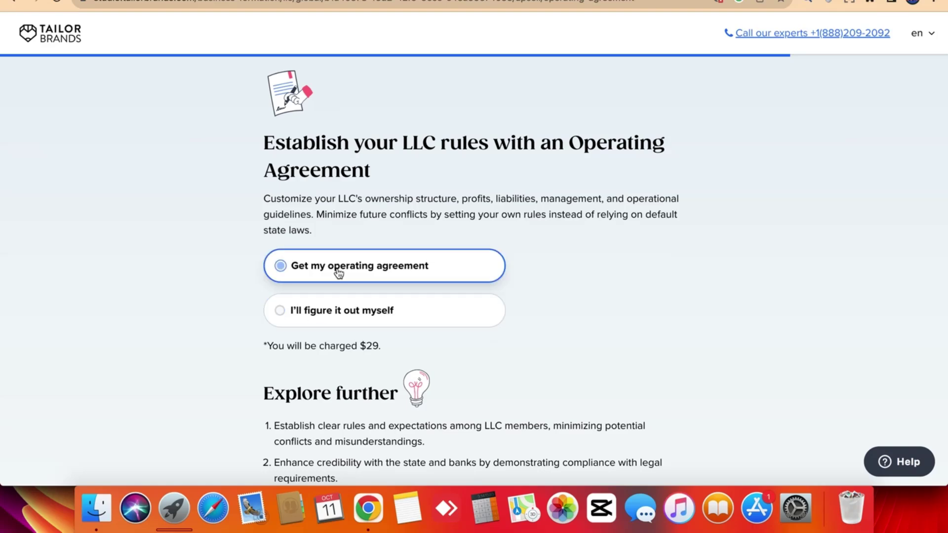
pyautogui.click(339, 310)
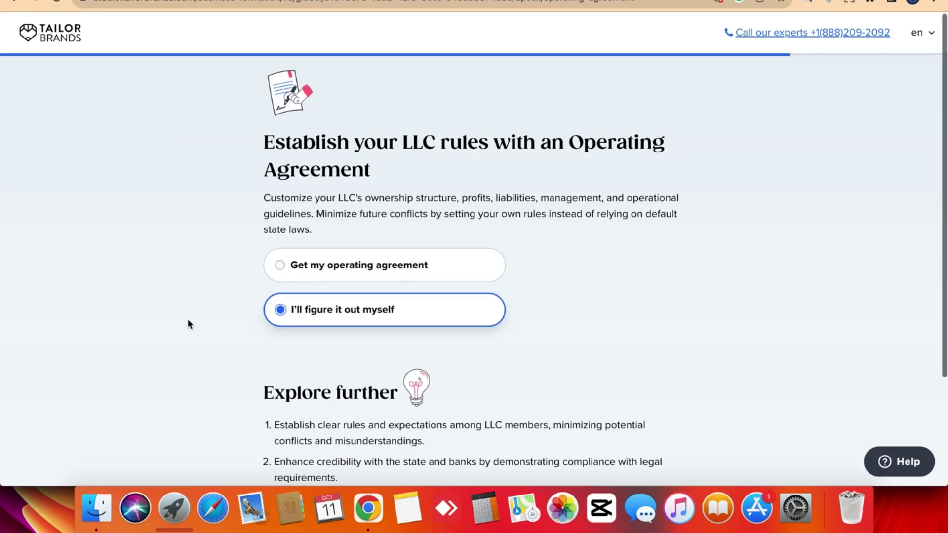
# - Review the Explore further points about the operating agreement and continue to the business bank account offer
pyautogui.scroll(-3, 188, 324)
pyautogui.doubleClick(401, 283)
pyautogui.click(402, 283)
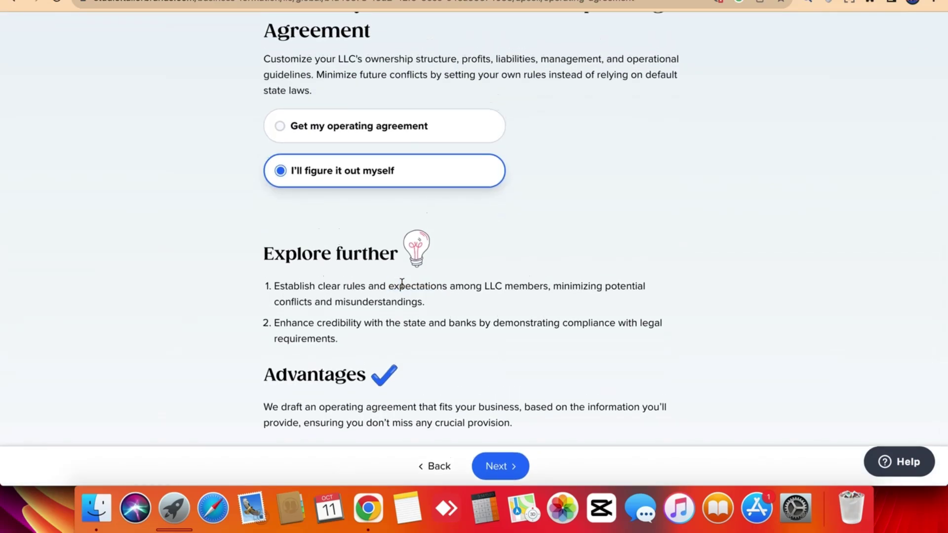
pyautogui.tripleClick(432, 302)
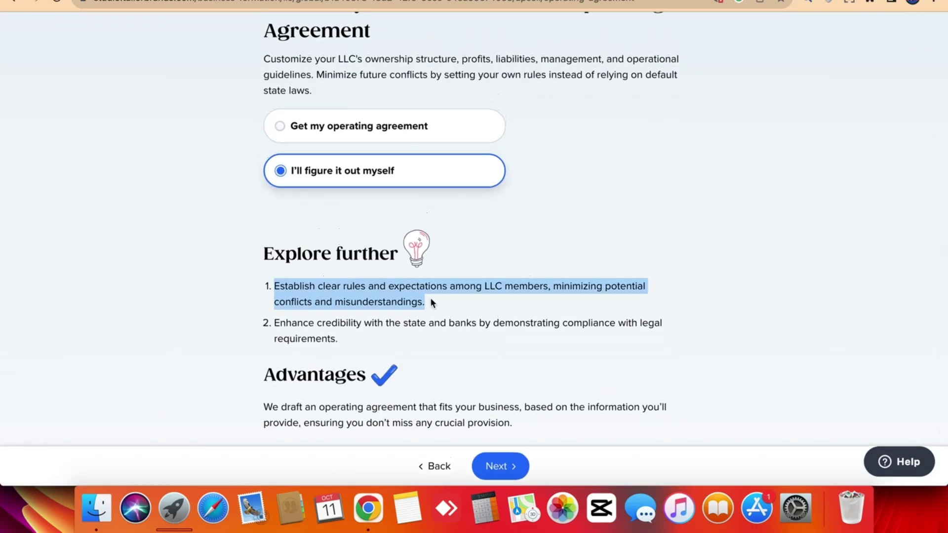
pyautogui.click(431, 302)
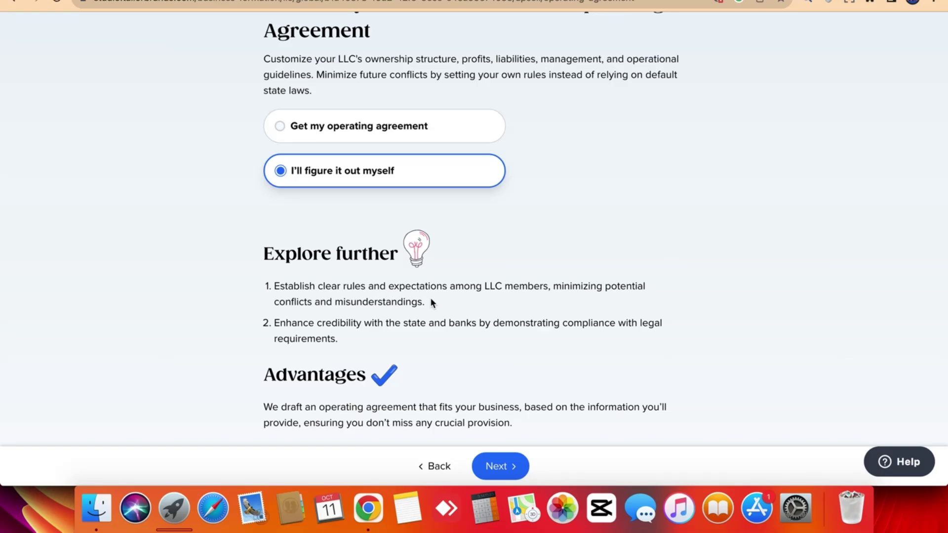
pyautogui.tripleClick(431, 300)
pyautogui.click(431, 300)
pyautogui.click(501, 466)
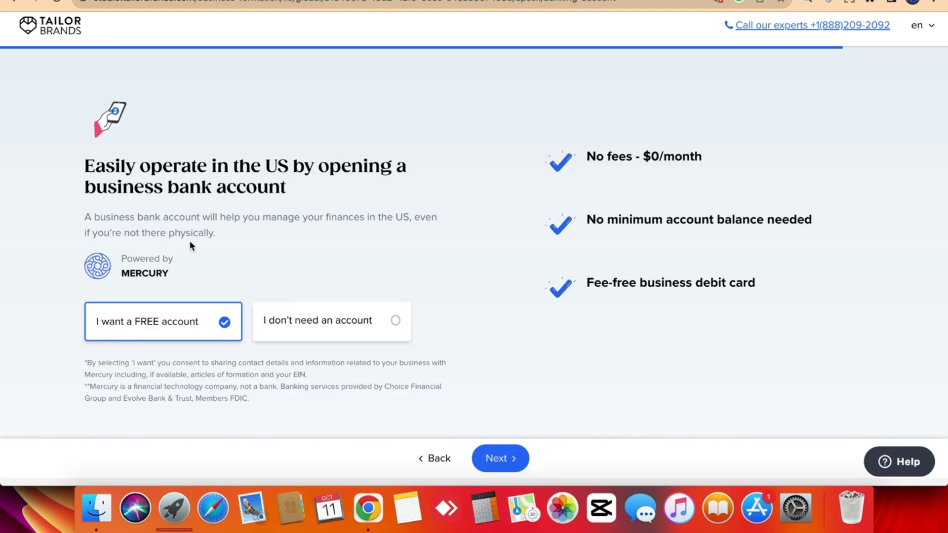
# - Read the benefits of the Mercury business bank account, covering monthly fees, minimum balance and the debit card
pyautogui.tripleClick(616, 151)
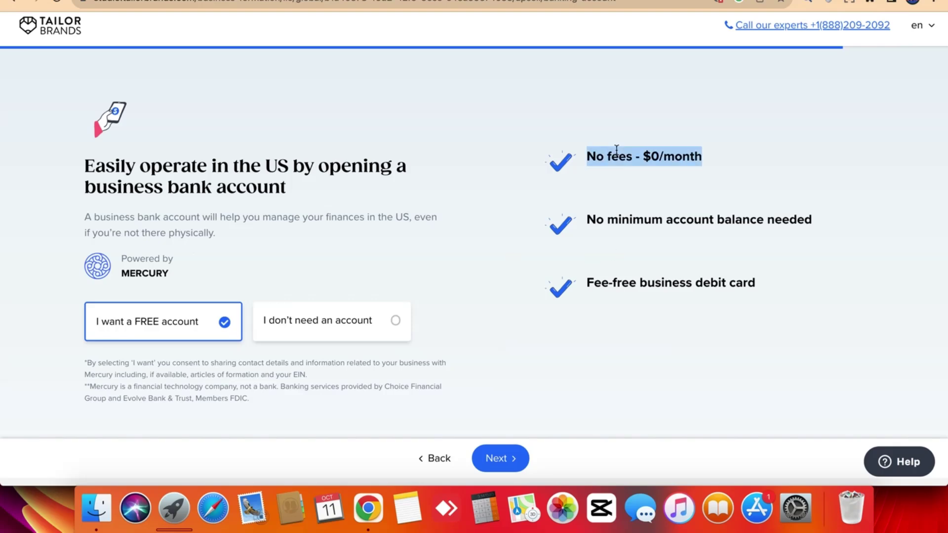
pyautogui.click(617, 150)
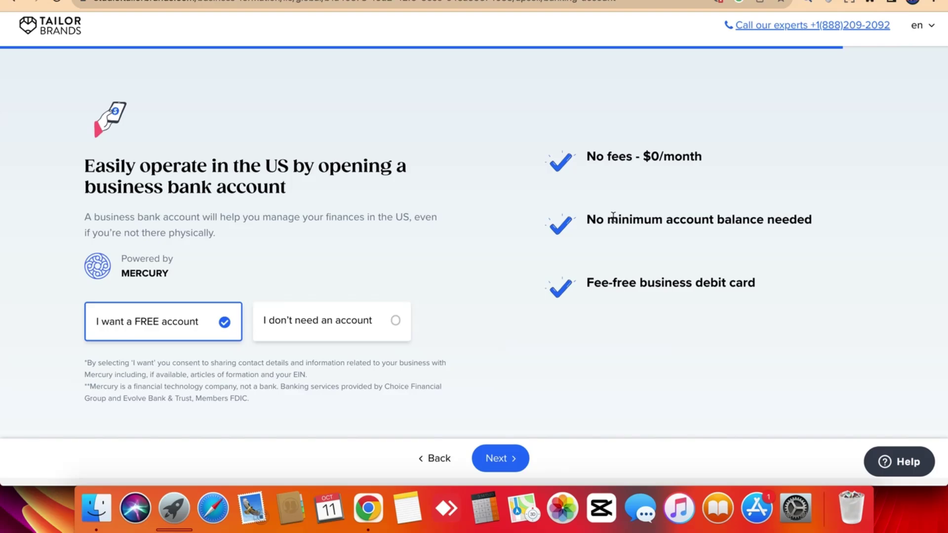
pyautogui.tripleClick(612, 217)
pyautogui.click(613, 217)
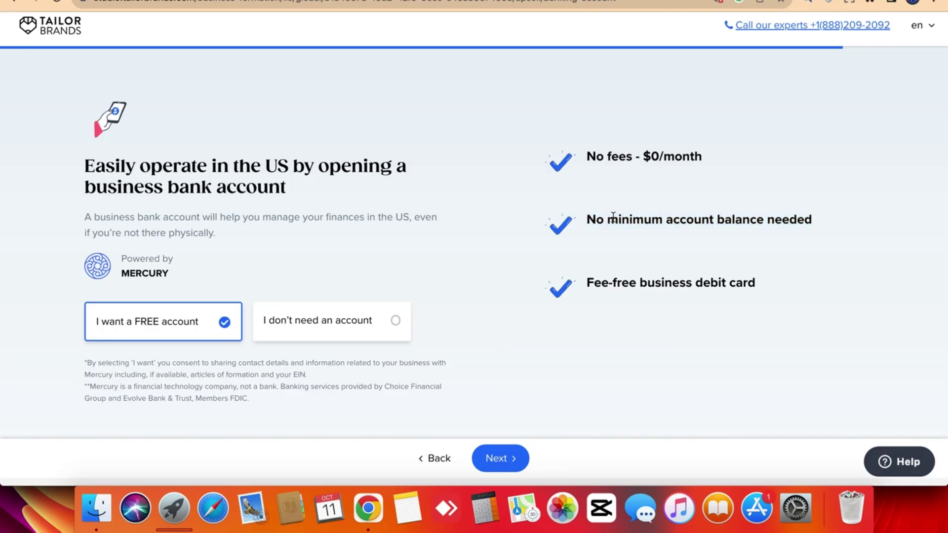
pyautogui.tripleClick(587, 282)
pyautogui.tripleClick(588, 282)
pyautogui.click(496, 243)
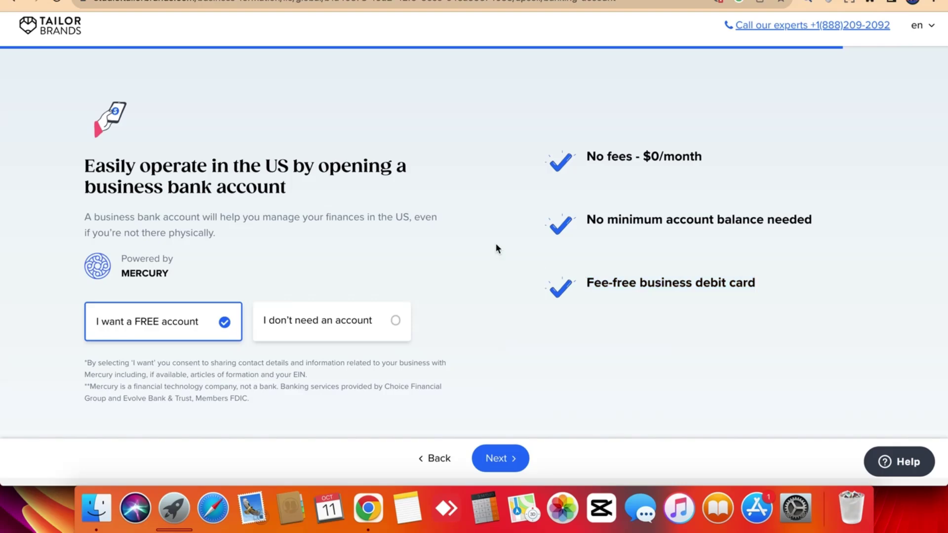
pyautogui.tripleClick(662, 282)
pyautogui.tripleClick(662, 282)
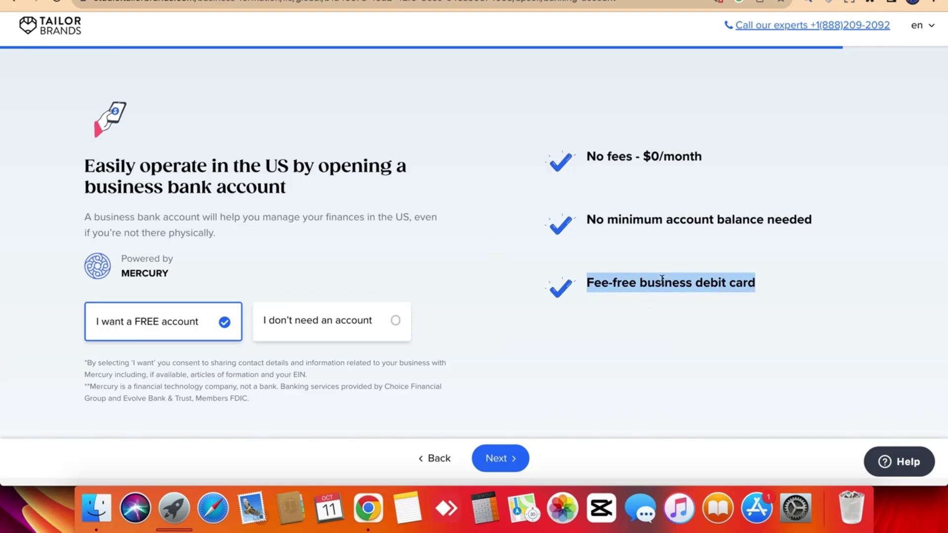
pyautogui.click(662, 280)
pyautogui.tripleClick(662, 281)
pyautogui.click(662, 280)
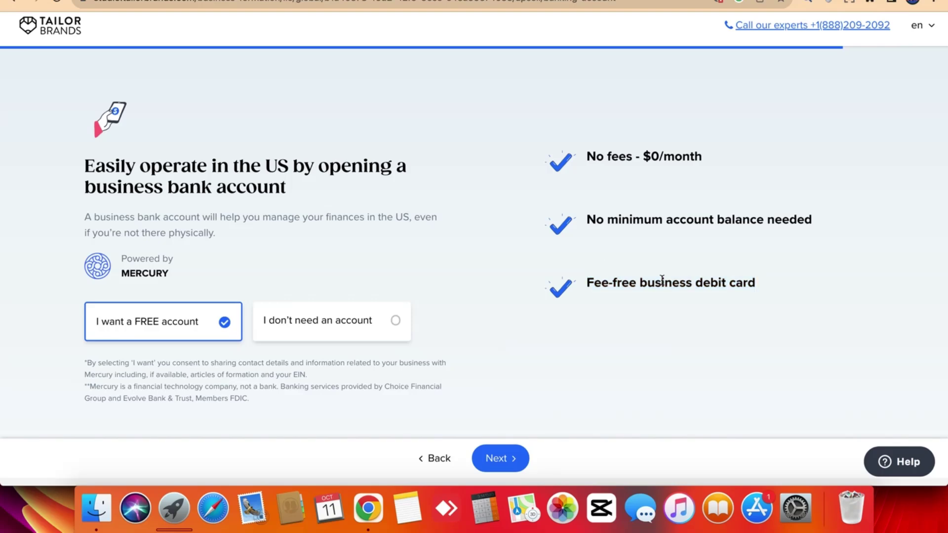
# - Keep I want a FREE account selected for the Mercury bank account and continue to the plan selection
pyautogui.tripleClick(62, 325)
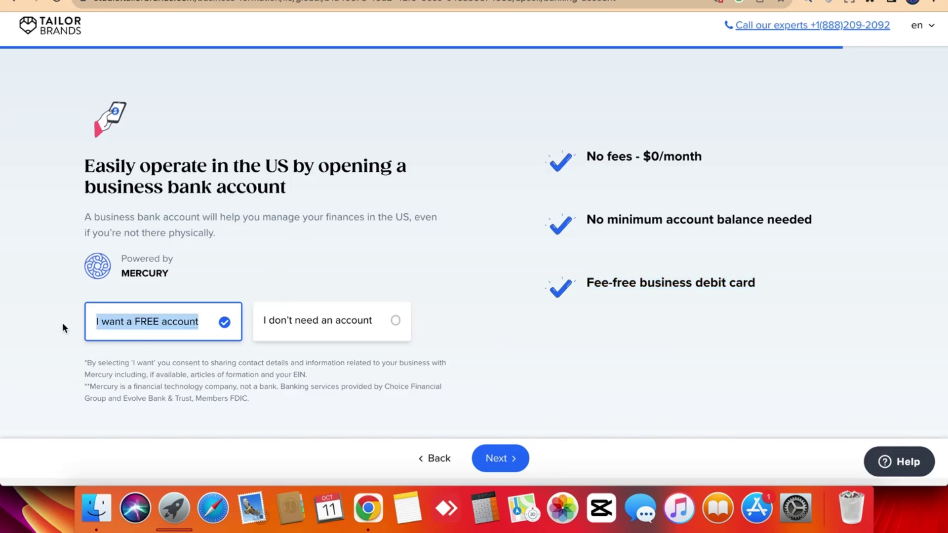
pyautogui.click(62, 322)
pyautogui.tripleClick(62, 322)
pyautogui.click(62, 322)
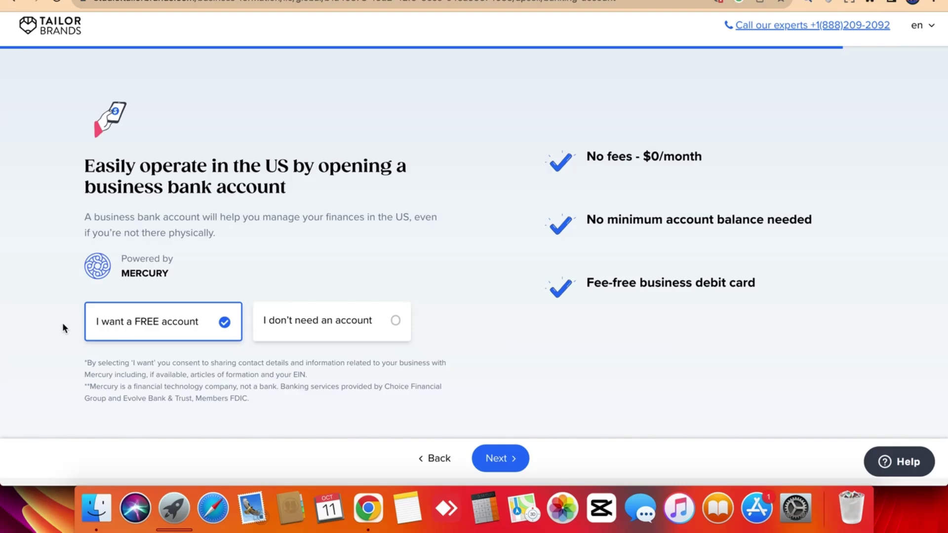
pyautogui.tripleClick(318, 230)
pyautogui.click(318, 230)
pyautogui.click(503, 458)
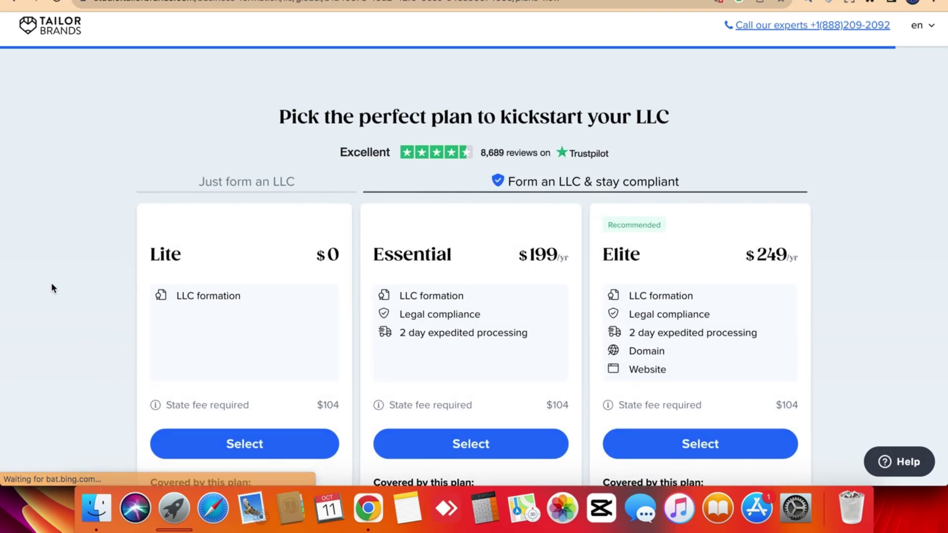
# - Compare the services included in the Lite, Essential and Elite plans along with their prices
pyautogui.scroll(-2, 53, 288)
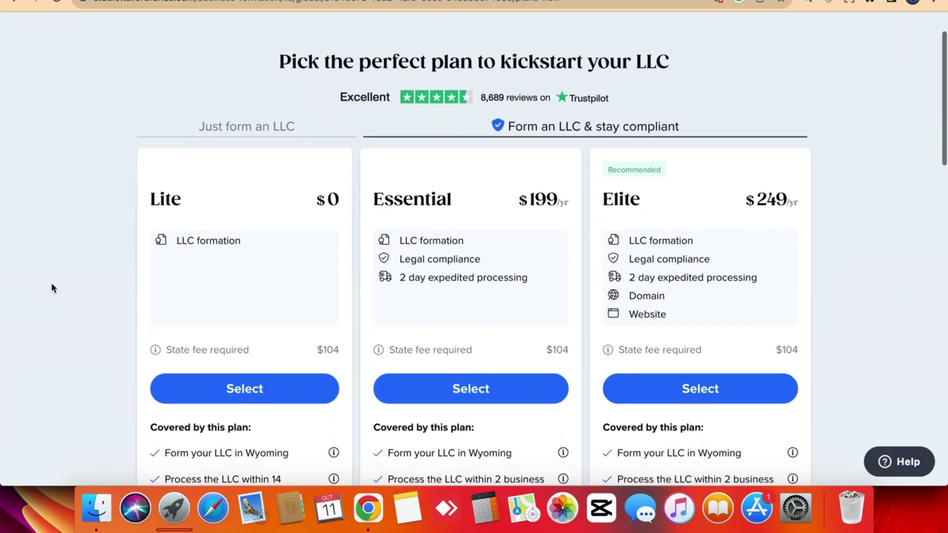
pyautogui.moveTo(190, 193); pyautogui.dragTo(150, 194)
pyautogui.click(260, 262)
pyautogui.tripleClick(260, 262)
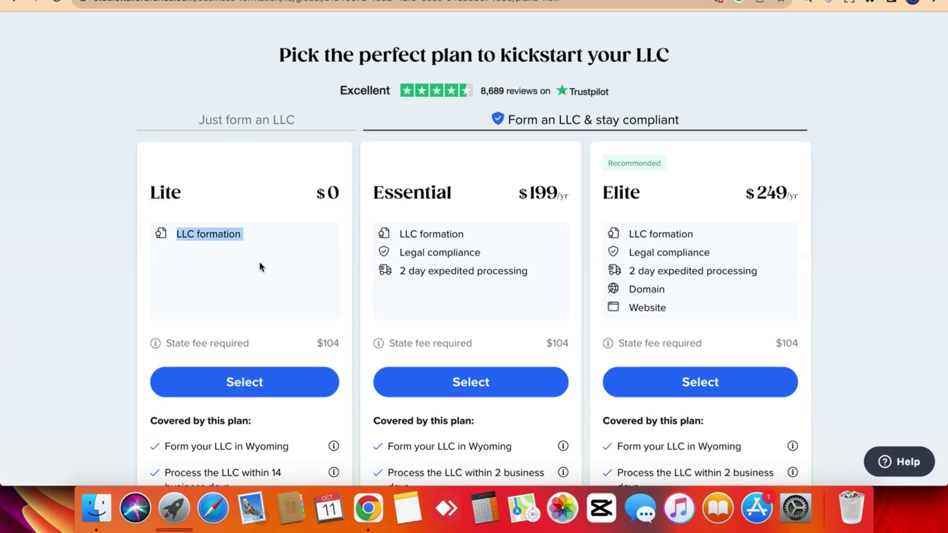
pyautogui.click(464, 251)
pyautogui.tripleClick(464, 250)
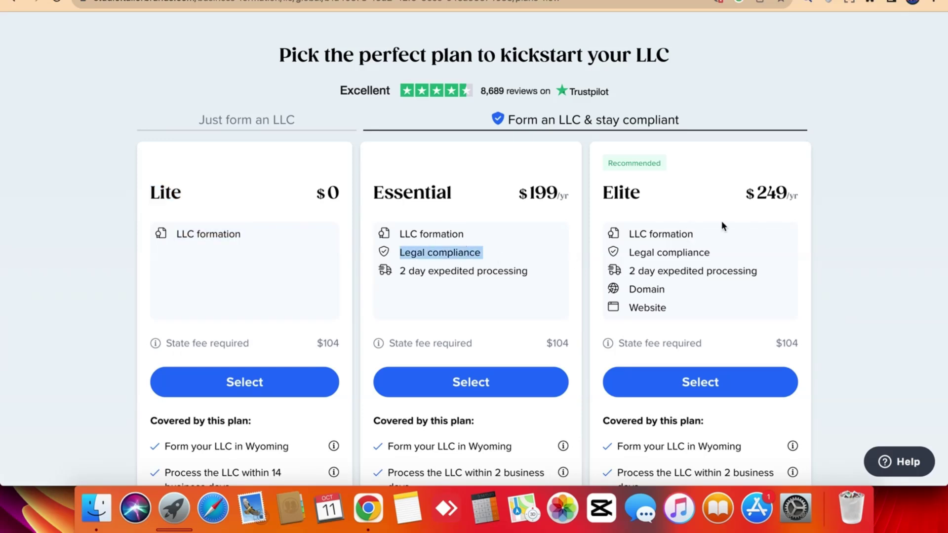
pyautogui.click(738, 215)
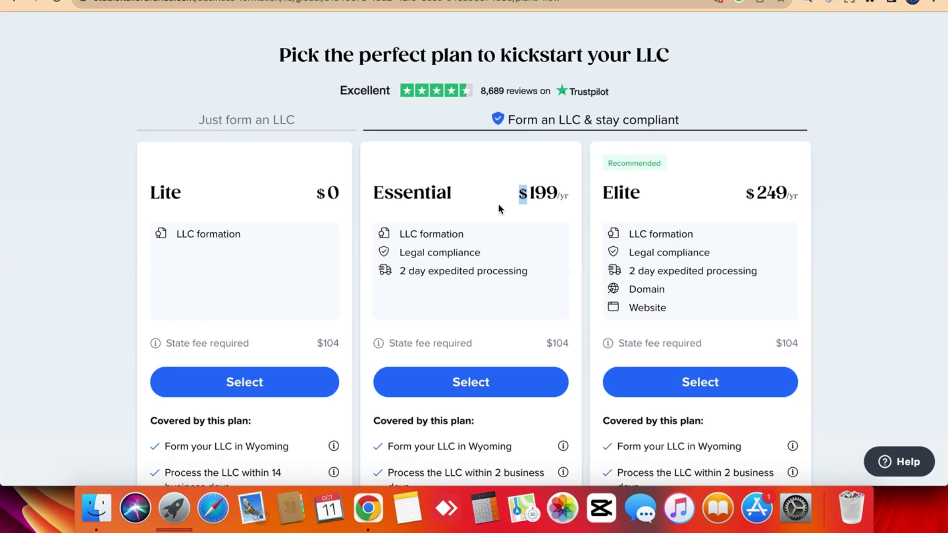
pyautogui.click(736, 182)
# - Examine the Lite plan's included service and price against the yearly price of the Elite plan
pyautogui.tripleClick(211, 232)
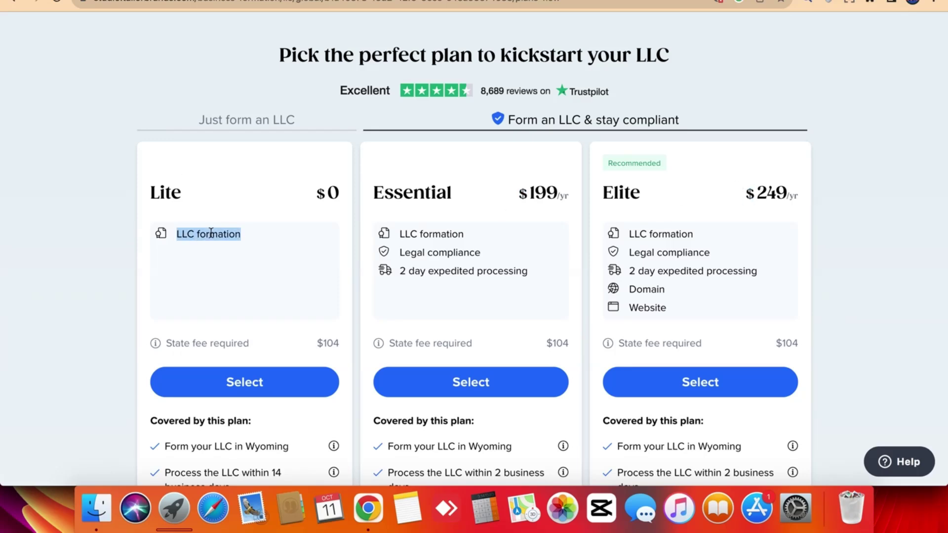
pyautogui.click(211, 232)
pyautogui.doubleClick(321, 193)
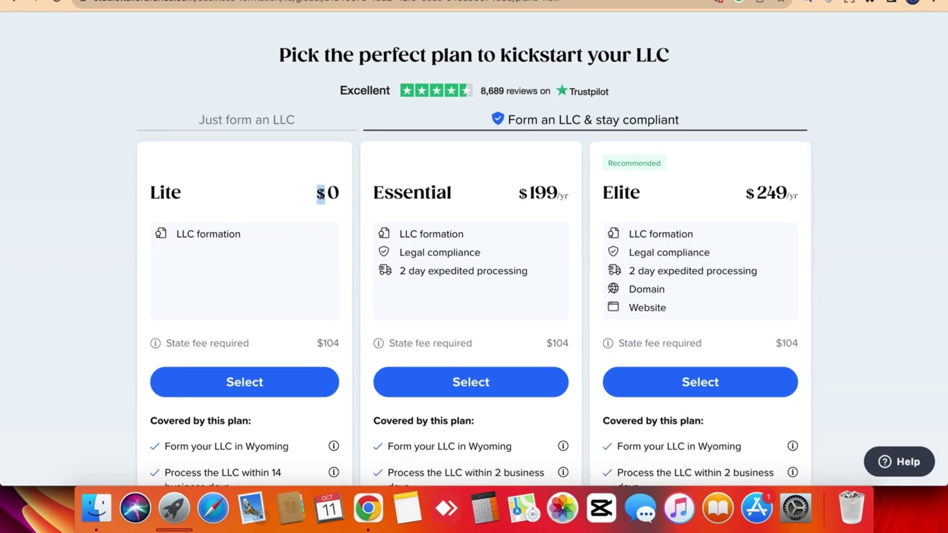
pyautogui.scroll(3, 321, 194)
pyautogui.scroll(-3, 321, 194)
pyautogui.click(321, 195)
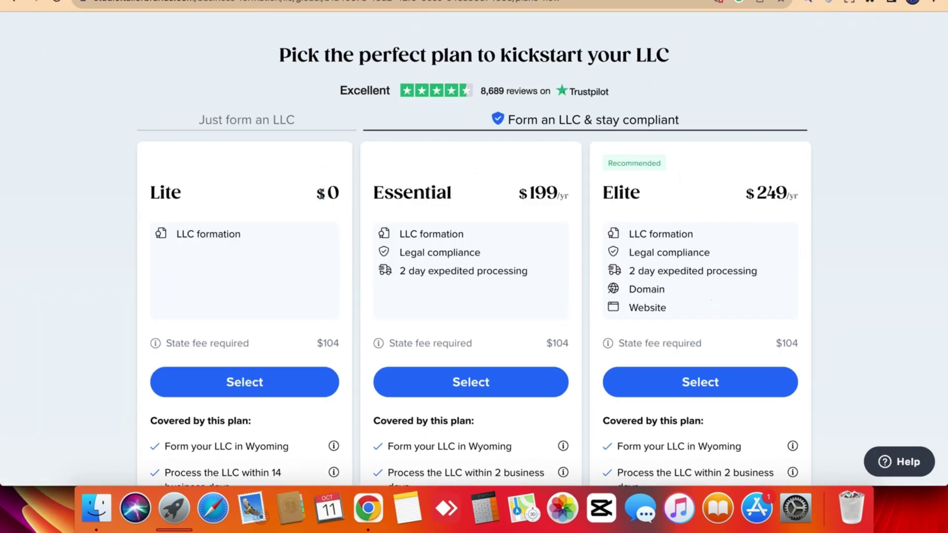
pyautogui.doubleClick(752, 191)
pyautogui.scroll(4, 663, 281)
pyautogui.scroll(-4, 664, 284)
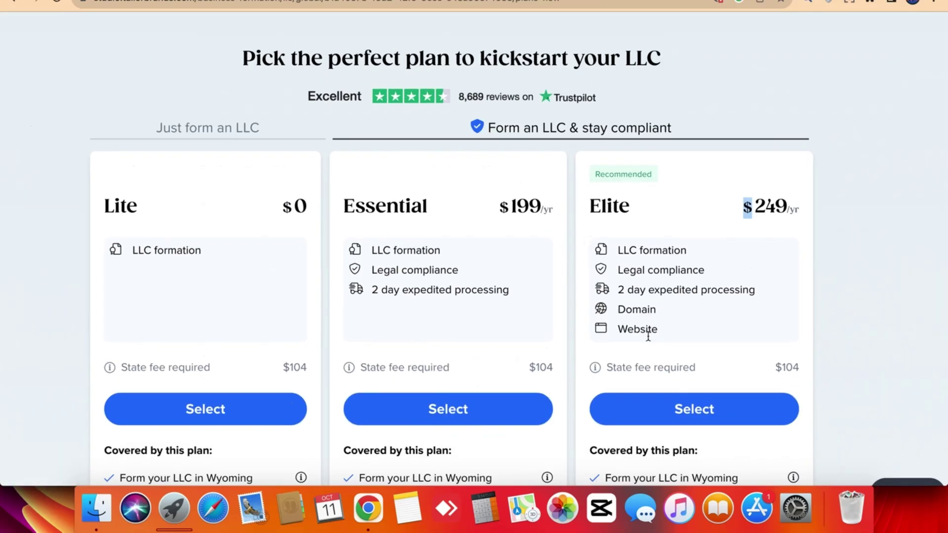
# - Compare the LLC formation service in the Lite plan with the services listed for the Elite plan
pyautogui.click(228, 212)
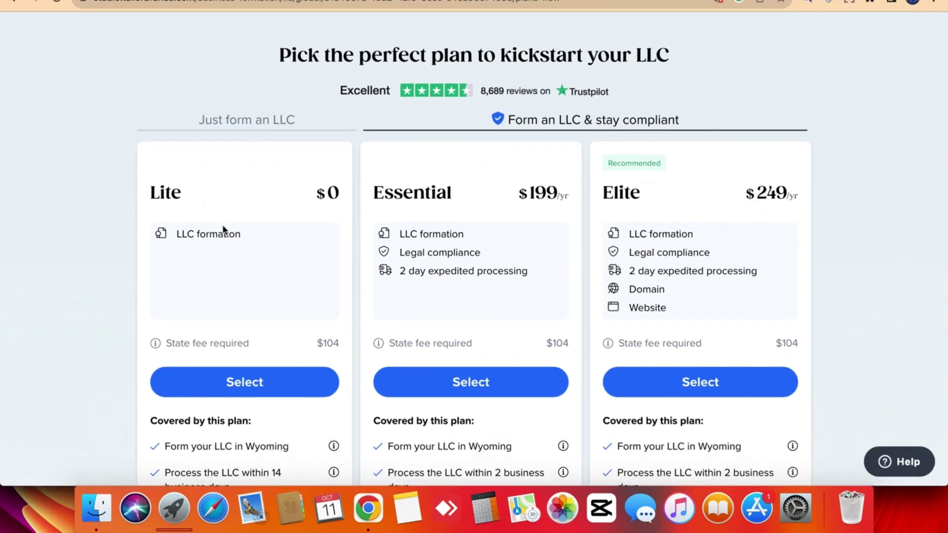
pyautogui.tripleClick(225, 230)
pyautogui.click(237, 272)
pyautogui.tripleClick(658, 270)
pyautogui.click(658, 270)
pyautogui.tripleClick(221, 243)
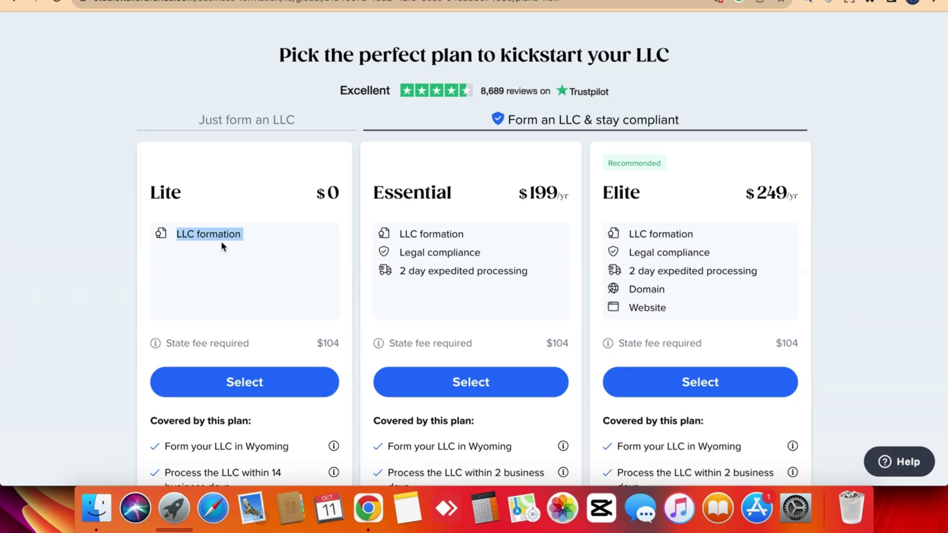
pyautogui.click(221, 256)
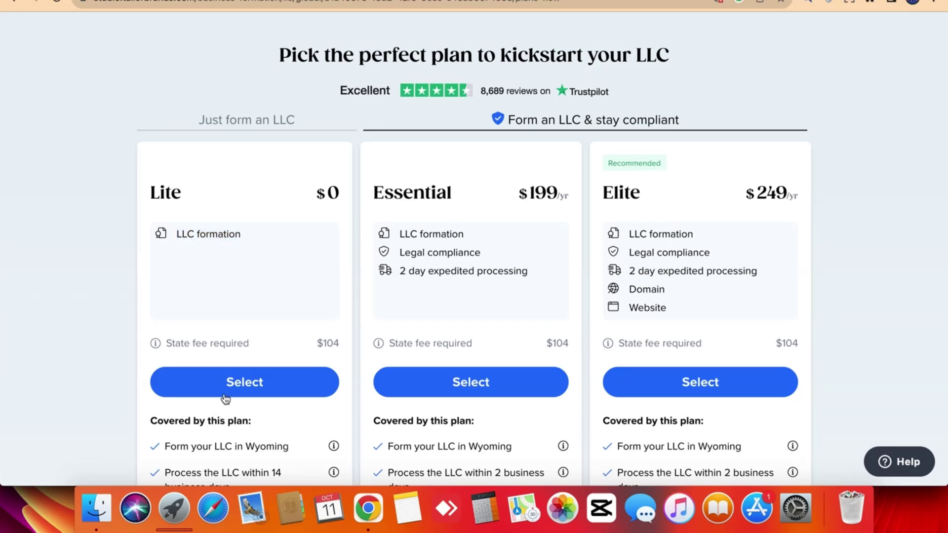
# - Check the items covered by each formation plan and select the Lite plan
pyautogui.scroll(-4, 229, 388)
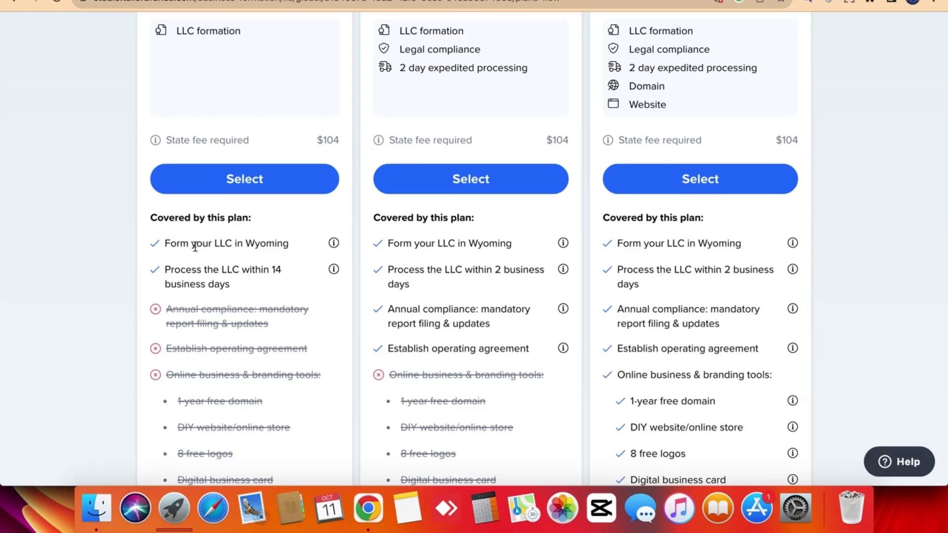
pyautogui.scroll(2, 131, 239)
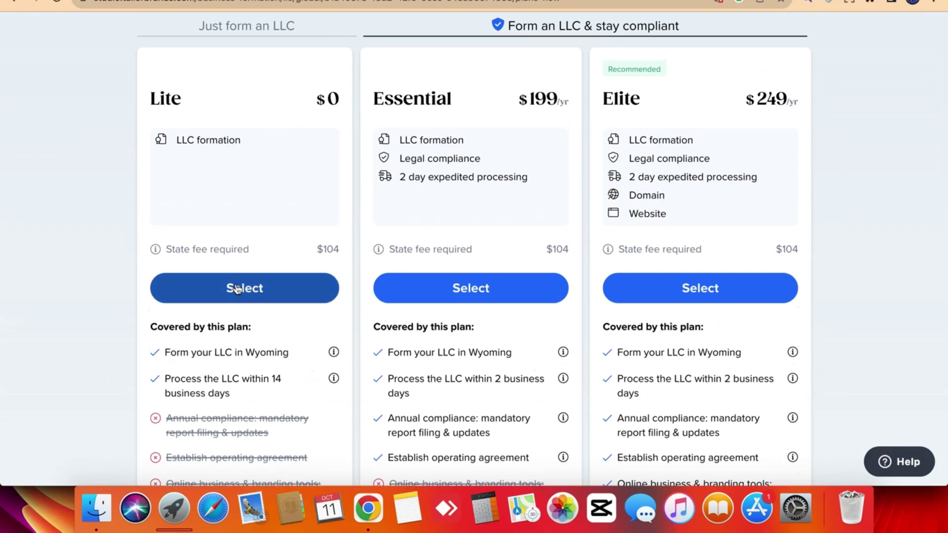
pyautogui.scroll(-1, 237, 288)
pyautogui.scroll(-10, 237, 288)
pyautogui.scroll(10, 235, 286)
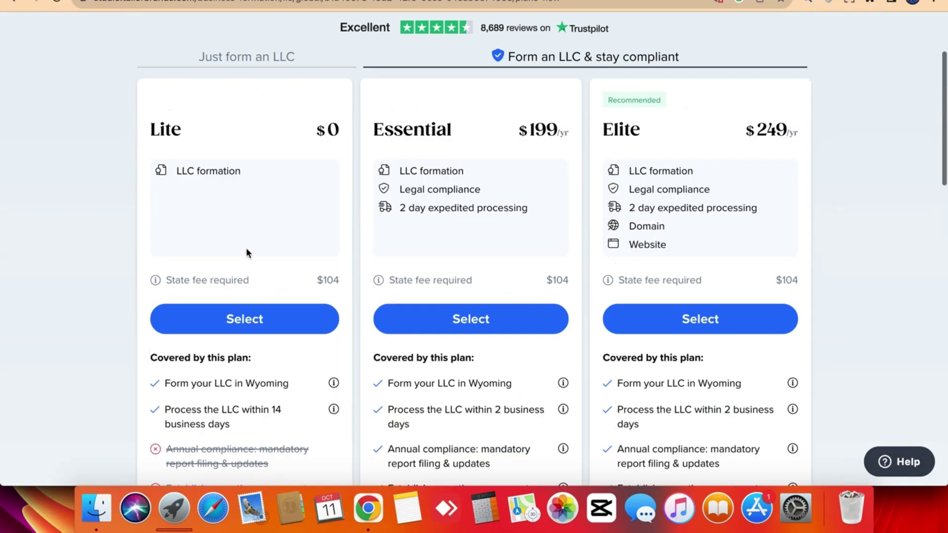
pyautogui.click(246, 316)
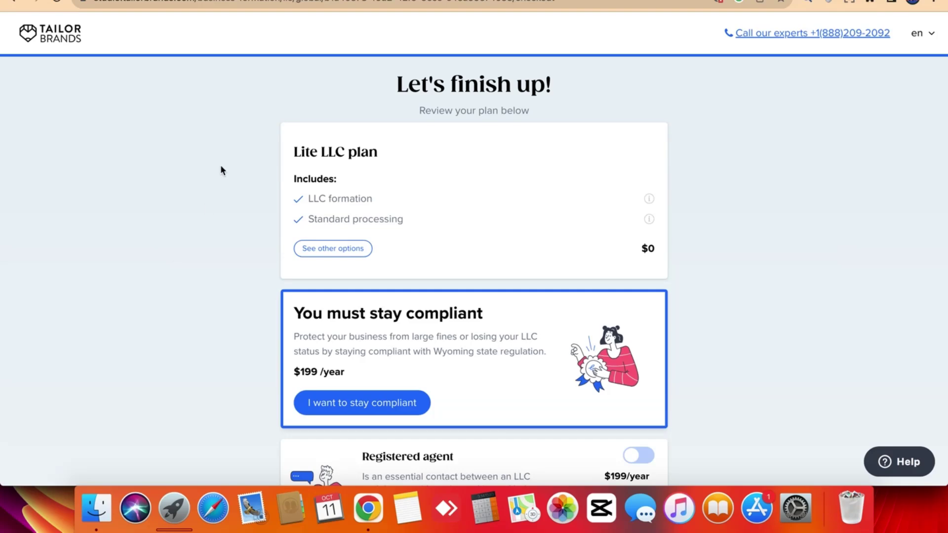
# - Review the services included in the Lite LLC plan and the description and yearly price of the compliance offer
pyautogui.moveTo(269, 163); pyautogui.dragTo(279, 159)
pyautogui.click(311, 209)
pyautogui.tripleClick(310, 205)
pyautogui.click(268, 250)
pyautogui.scroll(-5, 231, 265)
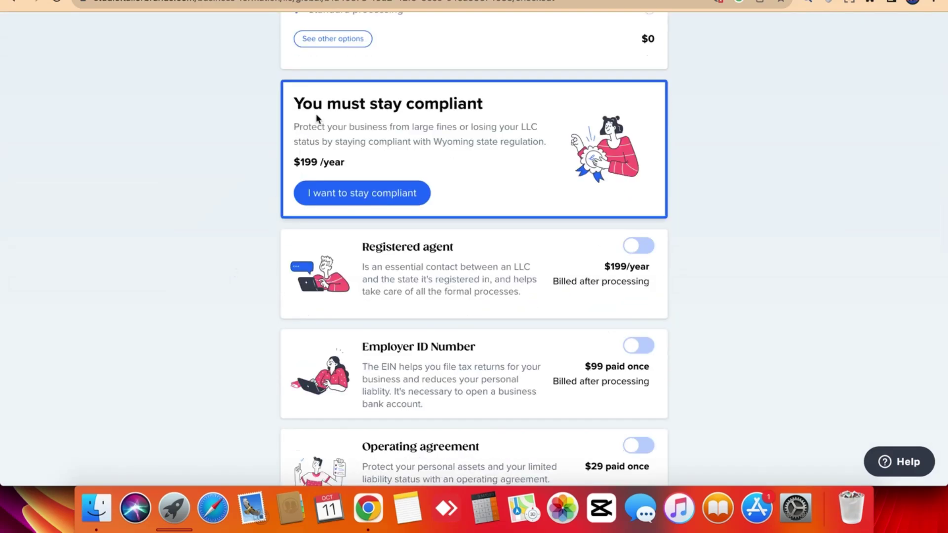
pyautogui.tripleClick(272, 169)
pyautogui.click(272, 170)
pyautogui.tripleClick(272, 167)
pyautogui.click(271, 166)
pyautogui.tripleClick(320, 161)
pyautogui.click(411, 137)
pyautogui.tripleClick(411, 137)
pyautogui.click(247, 176)
# - Review the descriptions and prices of the Registered agent, Employer ID Number and Operating agreement add-ons
pyautogui.scroll(-3, 246, 208)
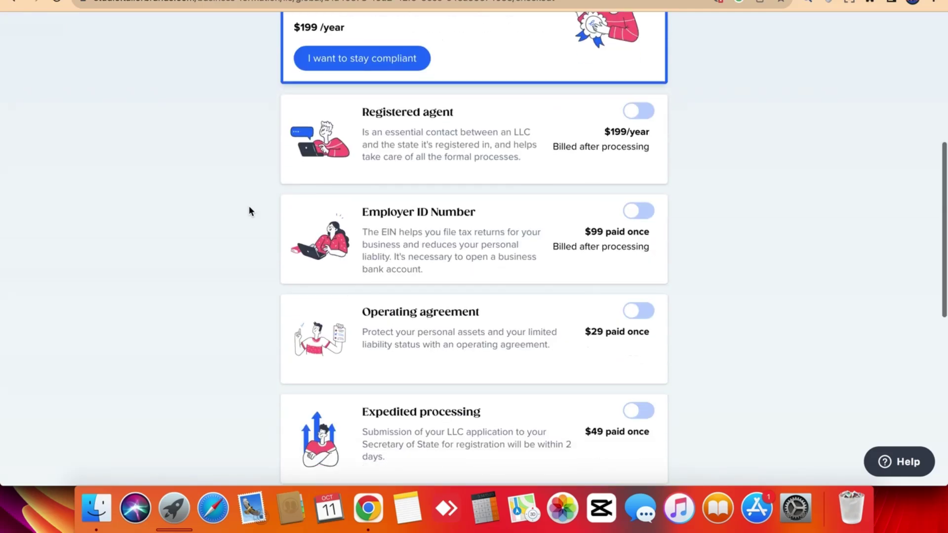
pyautogui.doubleClick(447, 111)
pyautogui.tripleClick(448, 110)
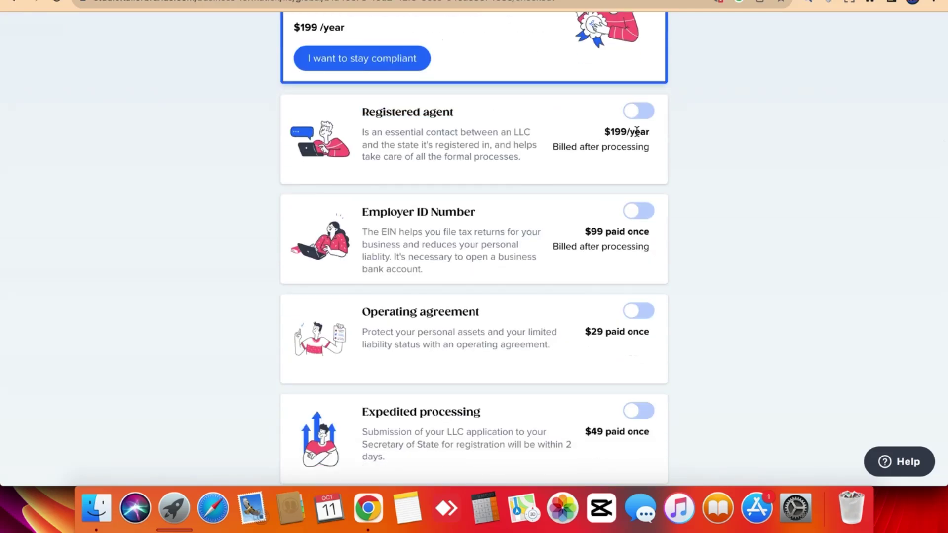
pyautogui.tripleClick(637, 131)
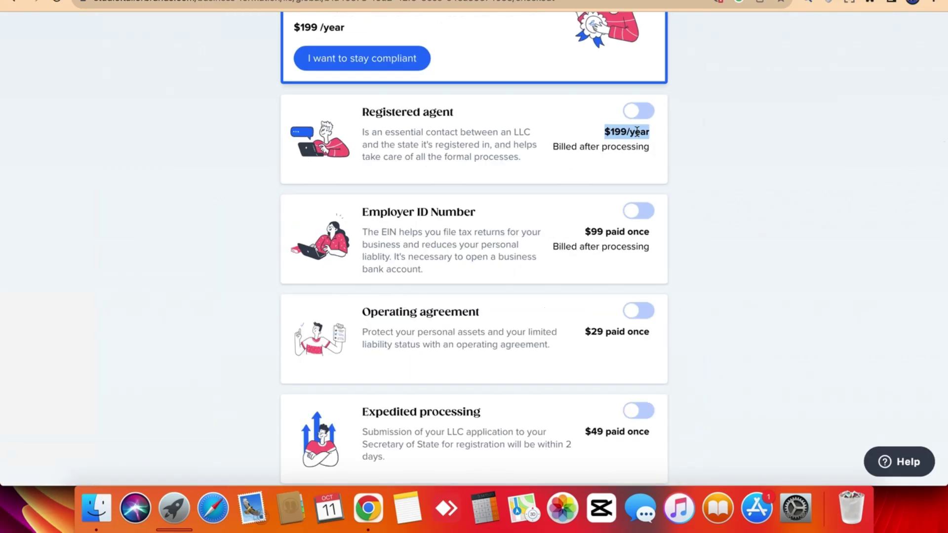
pyautogui.click(721, 210)
pyautogui.tripleClick(461, 210)
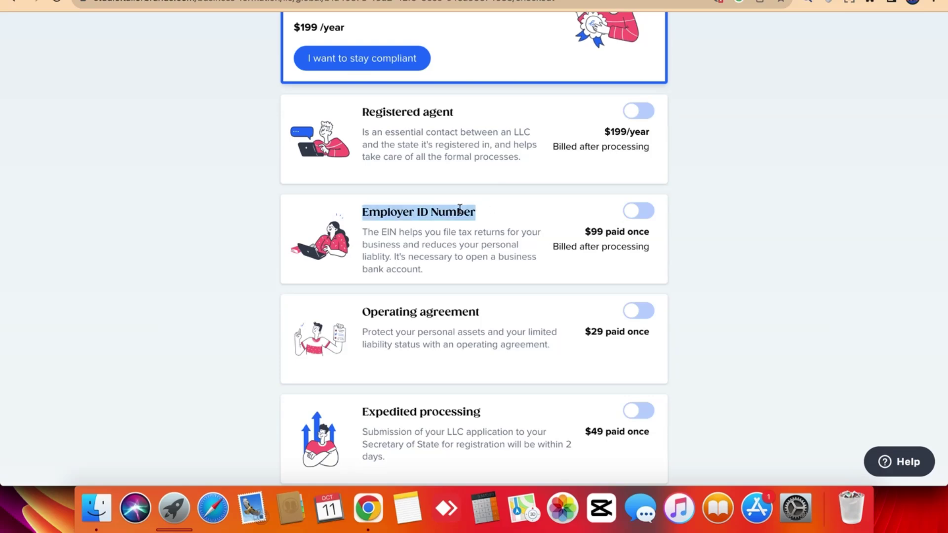
pyautogui.click(528, 222)
pyautogui.scroll(5, 528, 220)
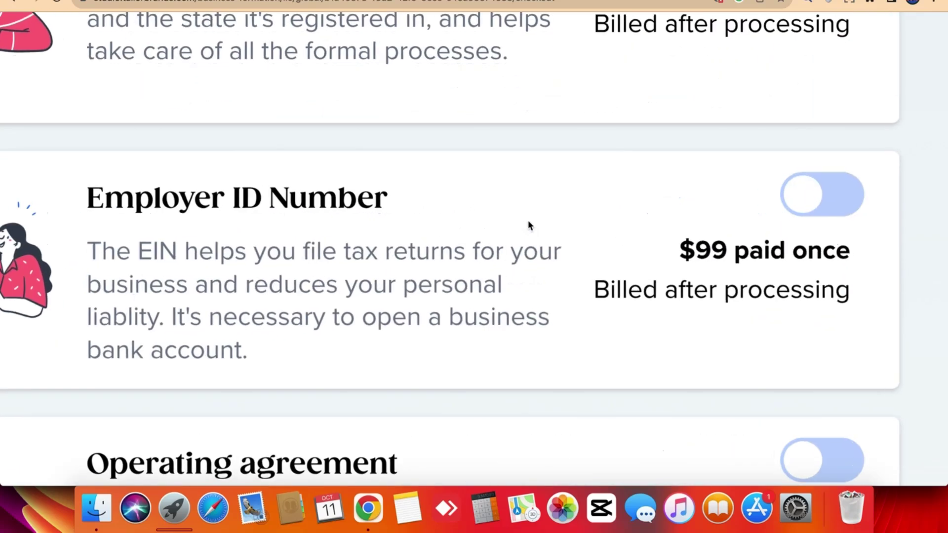
pyautogui.scroll(-5, 529, 220)
pyautogui.scroll(-3, 607, 330)
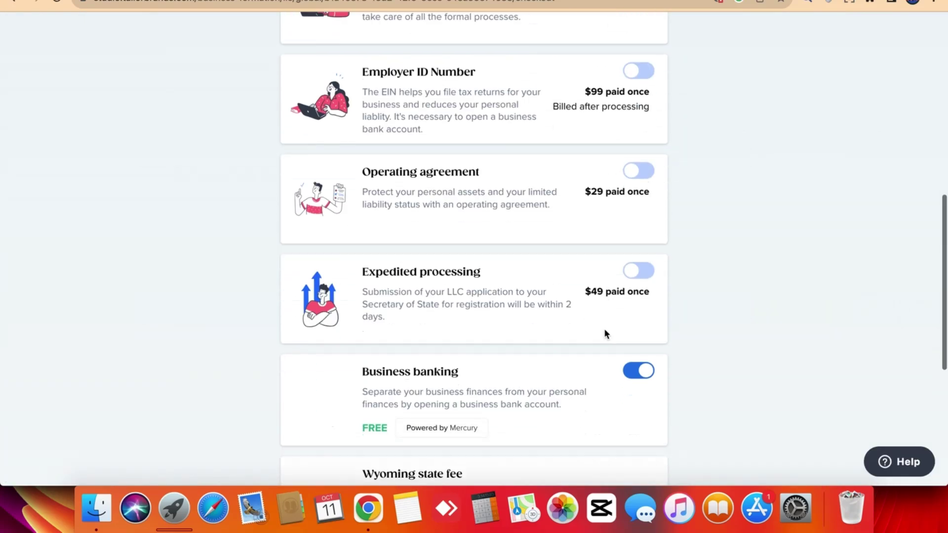
pyautogui.tripleClick(421, 171)
pyautogui.click(609, 202)
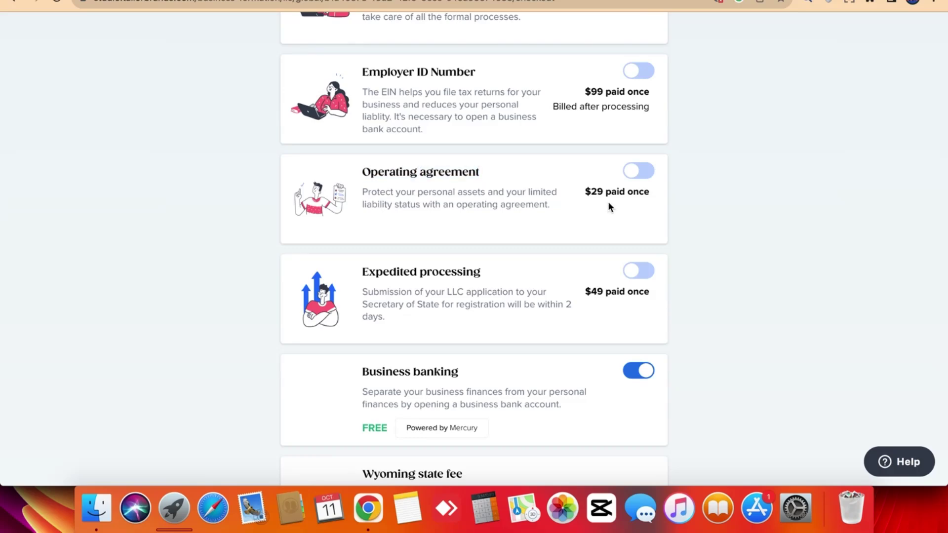
# - Examine the Business banking option and the Wyoming state fee explanation in the order review
pyautogui.scroll(-1, 449, 274)
pyautogui.scroll(-3, 449, 274)
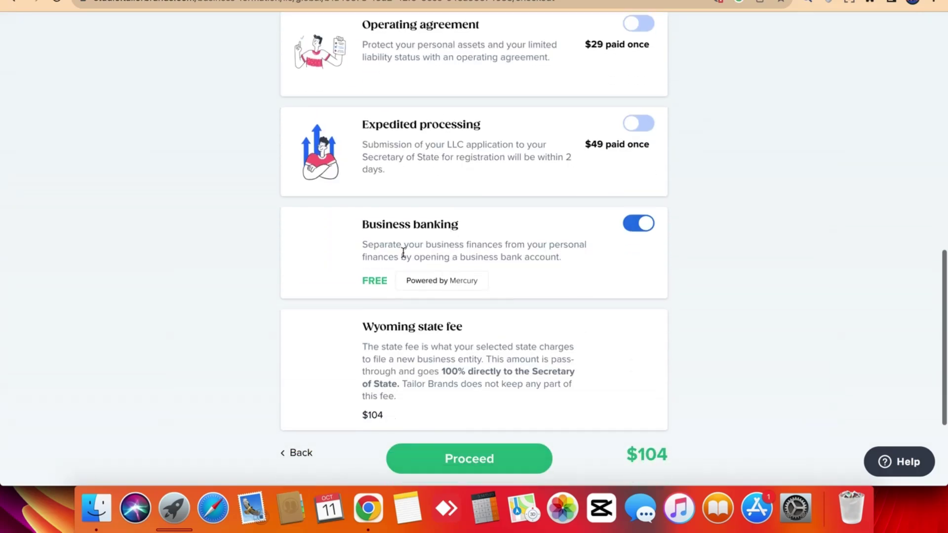
pyautogui.tripleClick(376, 228)
pyautogui.click(254, 260)
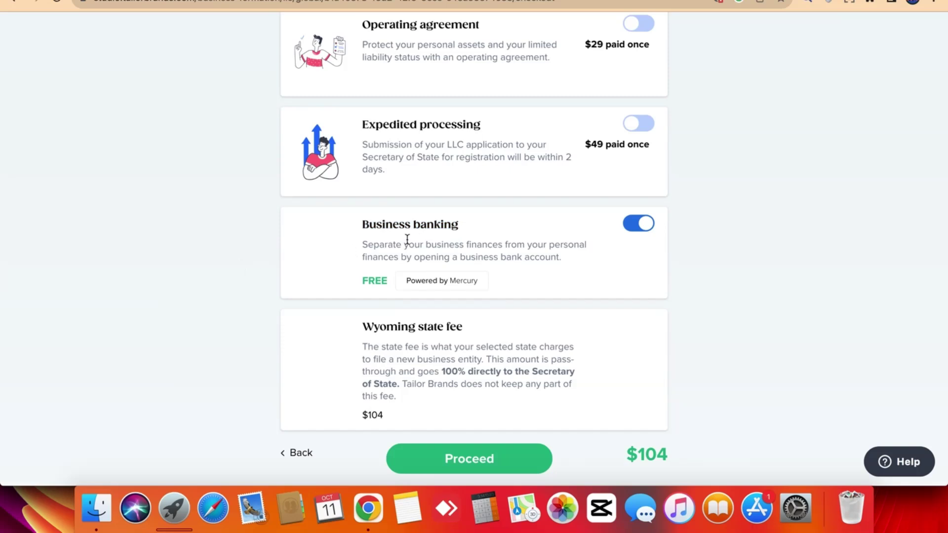
pyautogui.scroll(-2, 397, 256)
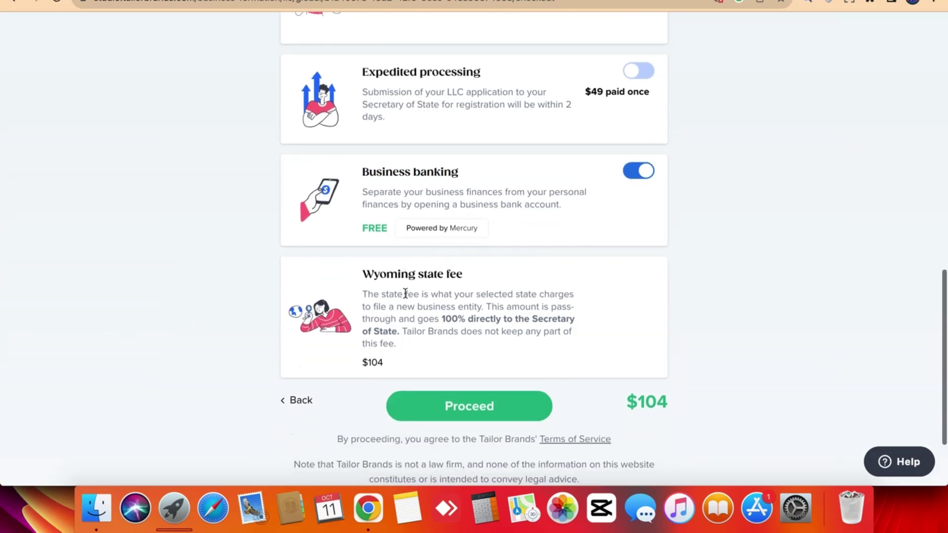
pyautogui.tripleClick(404, 322)
pyautogui.click(404, 322)
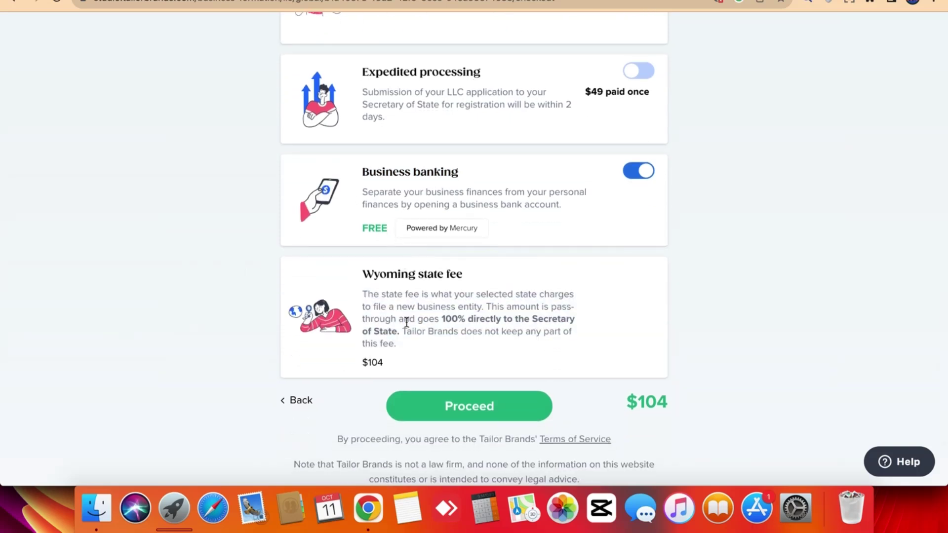
pyautogui.tripleClick(390, 270)
pyautogui.click(422, 316)
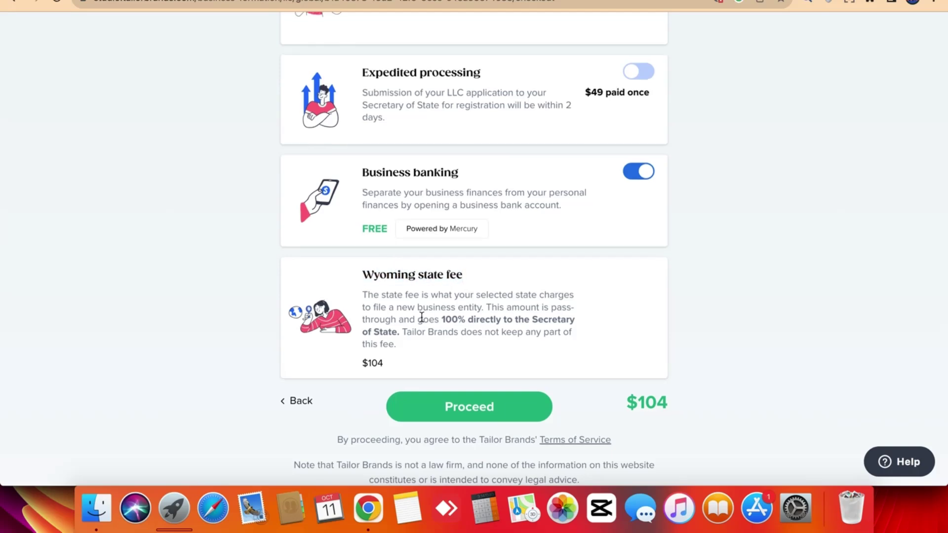
# - Proceed to payment with Card as the payment method to view the checkout form, and close it without paying
pyautogui.scroll(13, 421, 316)
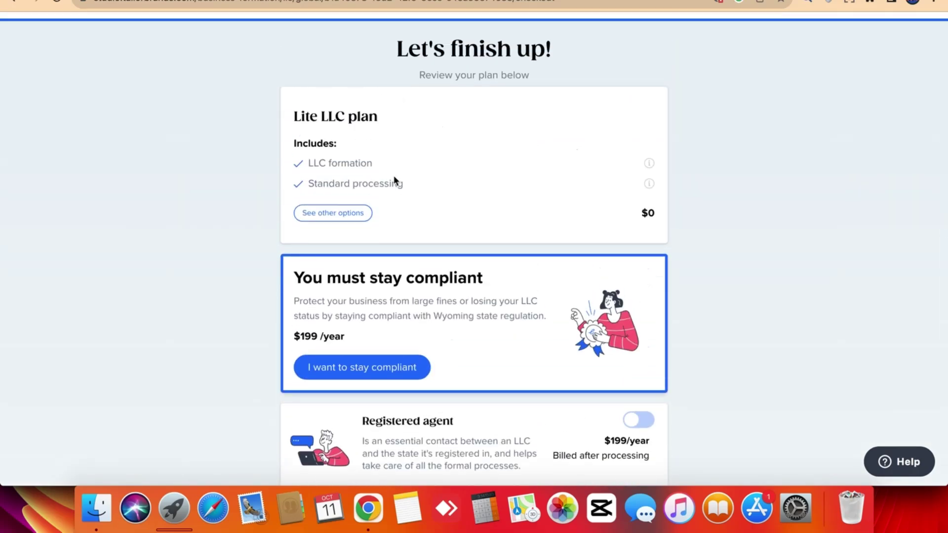
pyautogui.scroll(-13, 260, 208)
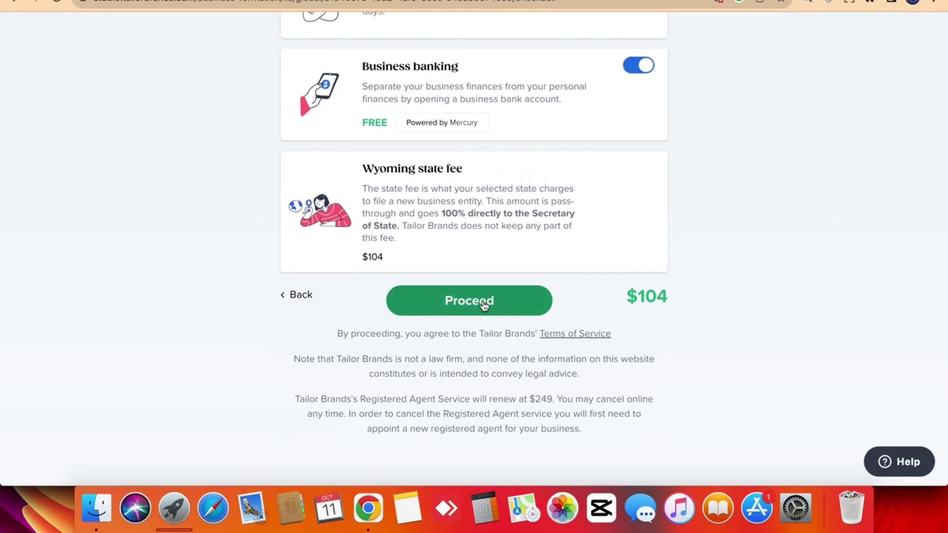
pyautogui.click(484, 306)
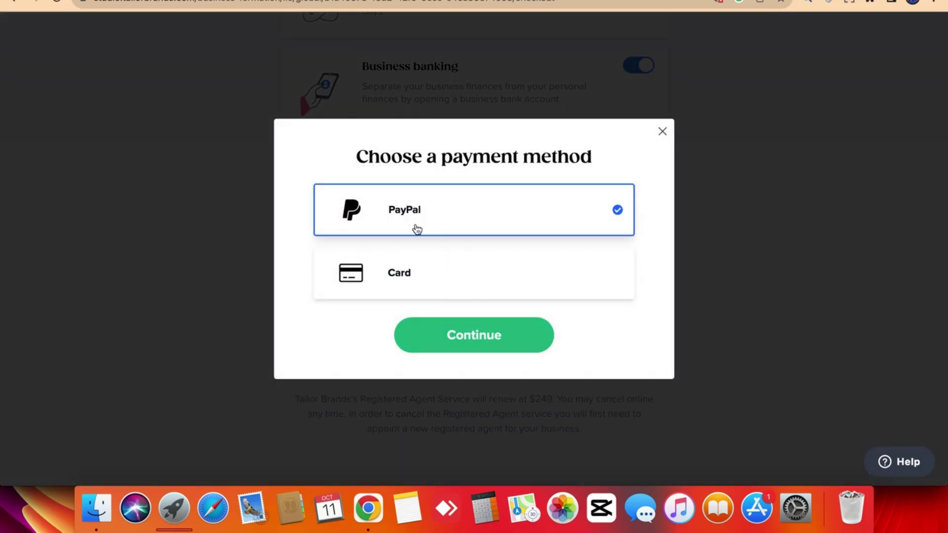
pyautogui.click(416, 277)
pyautogui.click(442, 213)
pyautogui.click(445, 271)
pyautogui.click(462, 335)
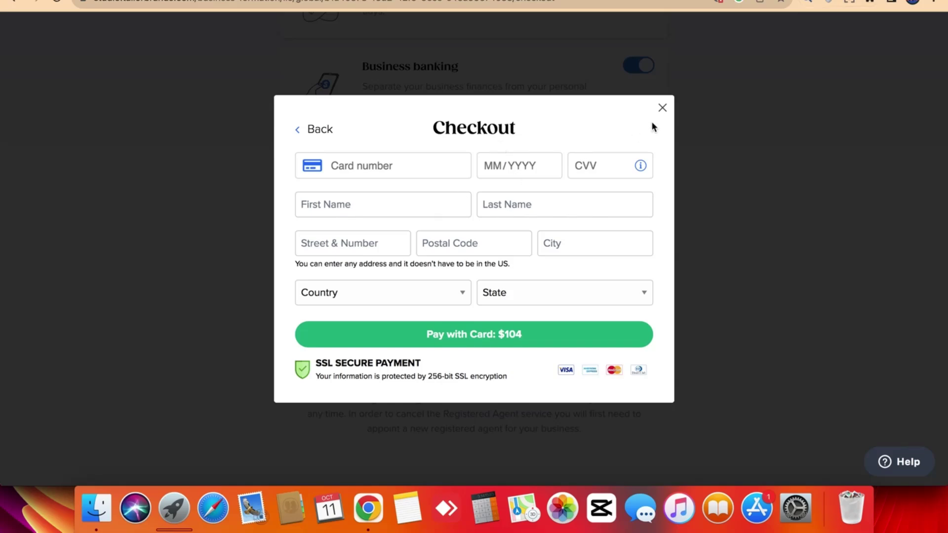
pyautogui.click(662, 110)
pyautogui.scroll(10, 200, 179)
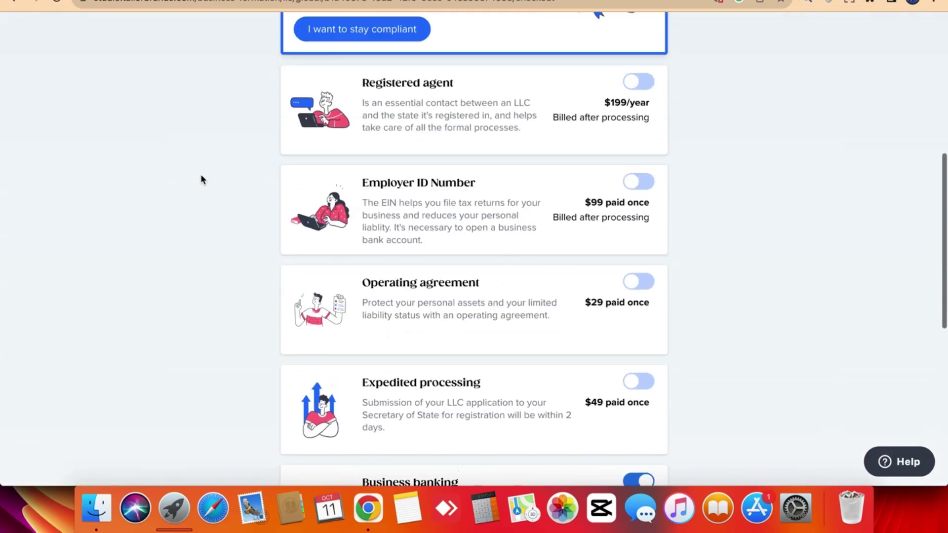
pyautogui.scroll(3, 201, 176)
pyautogui.tripleClick(201, 176)
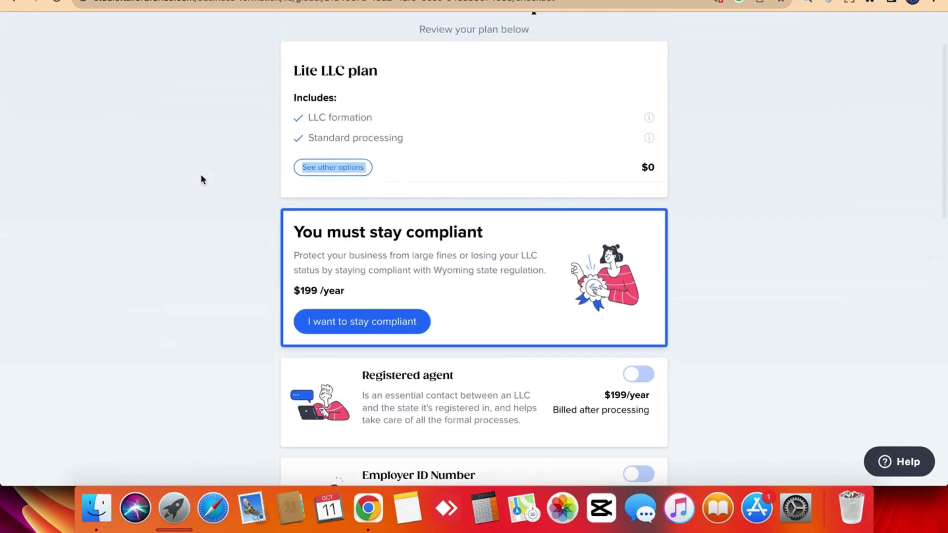
pyautogui.tripleClick(206, 213)
pyautogui.click(206, 212)
pyautogui.tripleClick(206, 213)
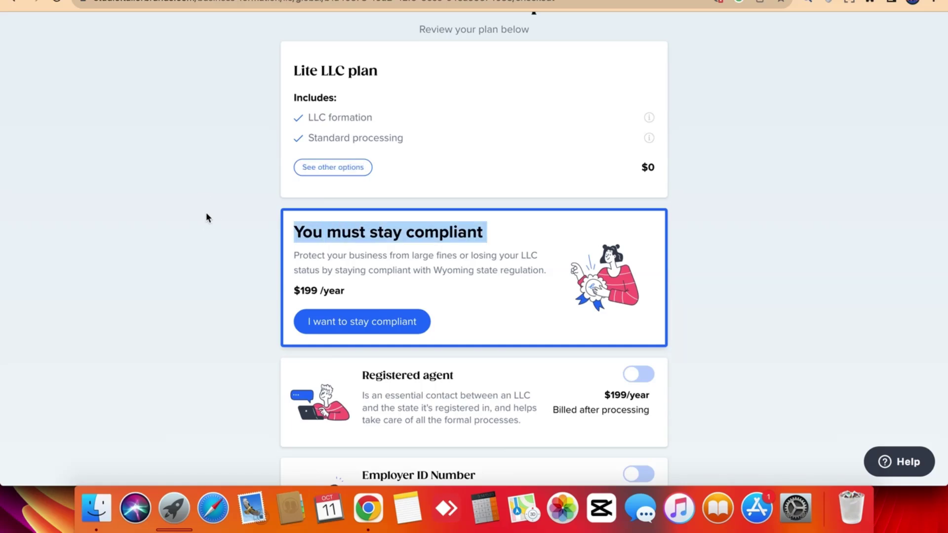
pyautogui.tripleClick(206, 217)
pyautogui.doubleClick(206, 218)
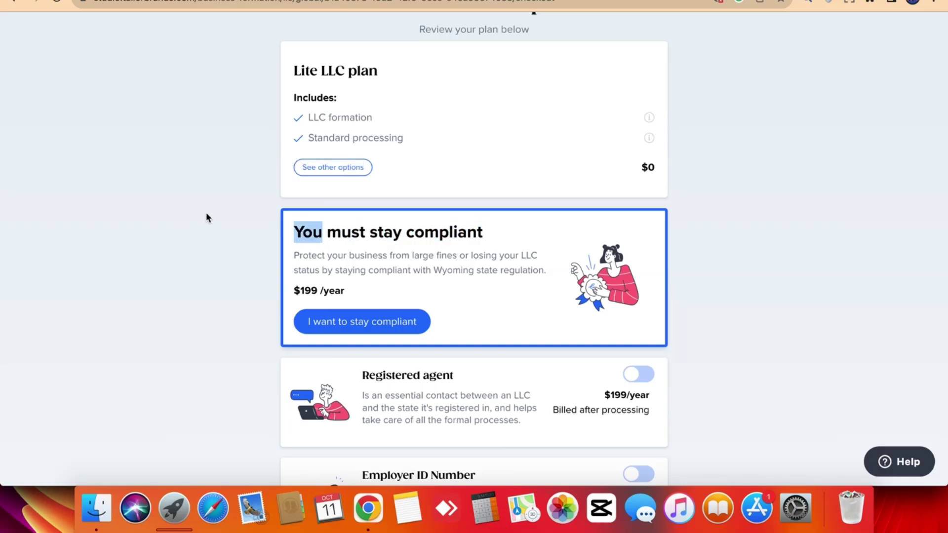
pyautogui.tripleClick(207, 217)
pyautogui.click(207, 217)
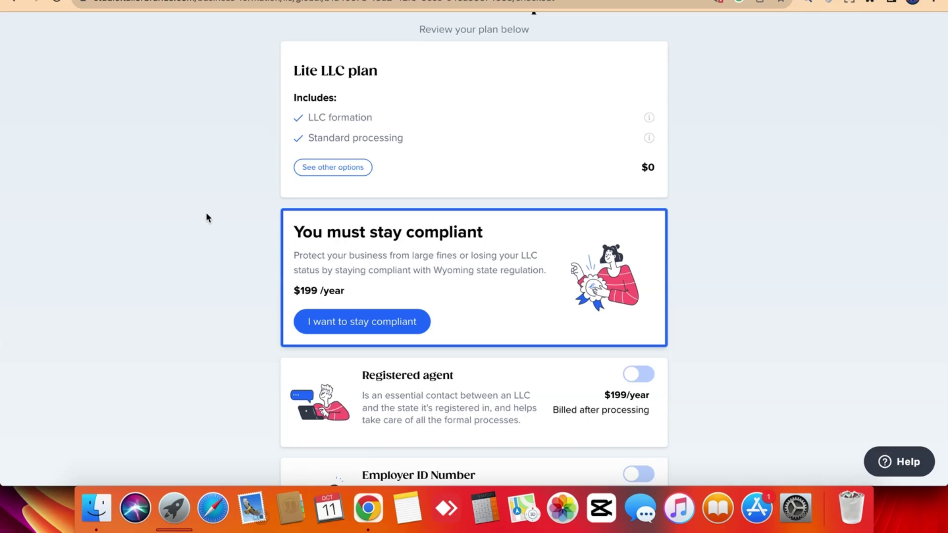
pyautogui.tripleClick(206, 217)
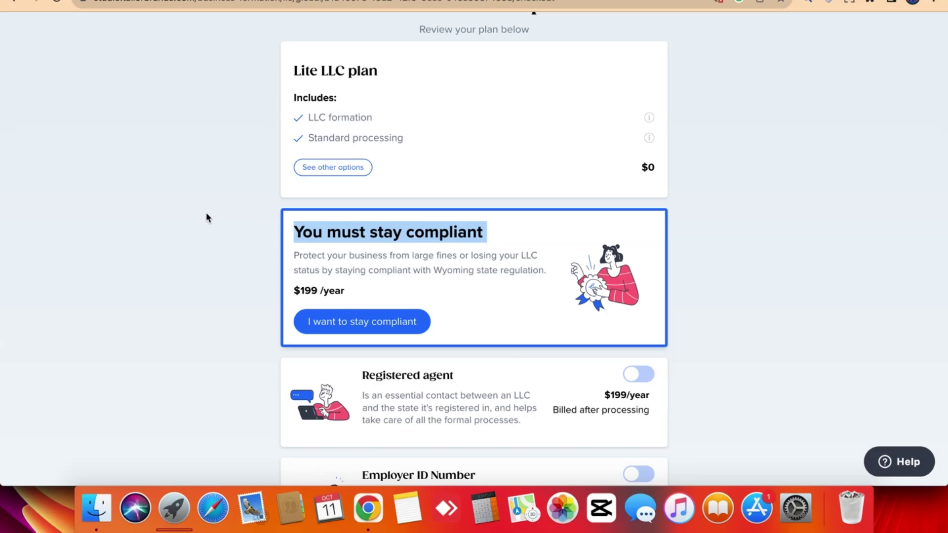
pyautogui.click(199, 213)
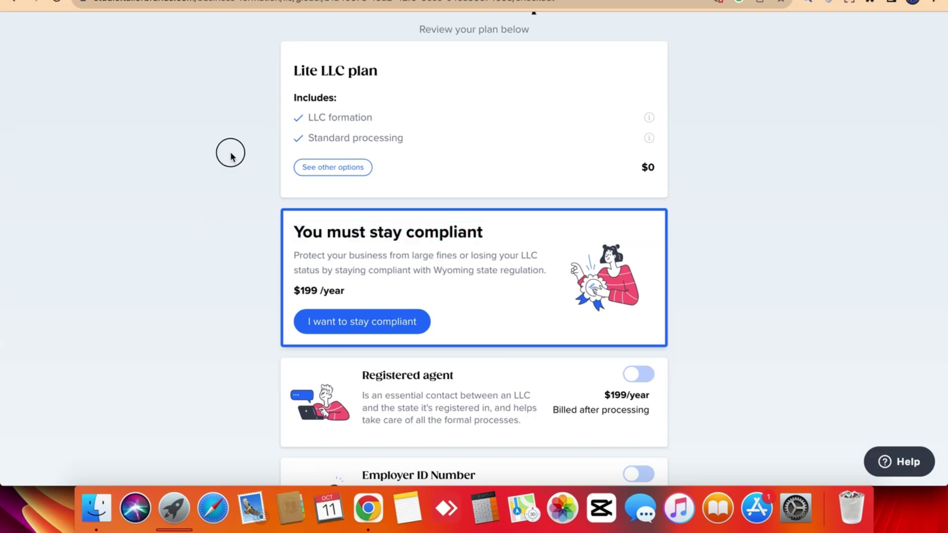
# - Read the Employer ID Number add-on's description, including its role in opening a business bank account, and its billing terms
pyautogui.scroll(-10, 230, 154)
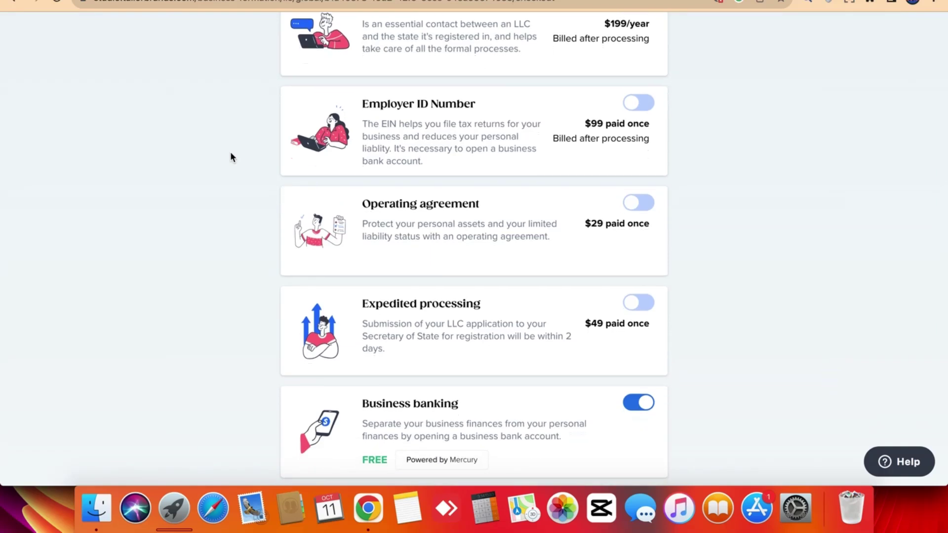
pyautogui.tripleClick(376, 134)
pyautogui.click(438, 154)
pyautogui.tripleClick(438, 154)
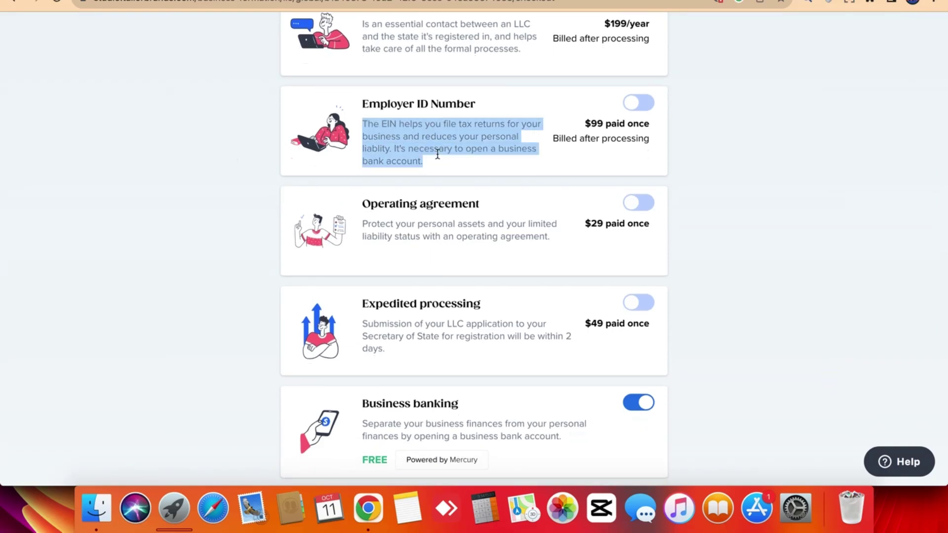
pyautogui.click(437, 153)
pyautogui.tripleClick(686, 157)
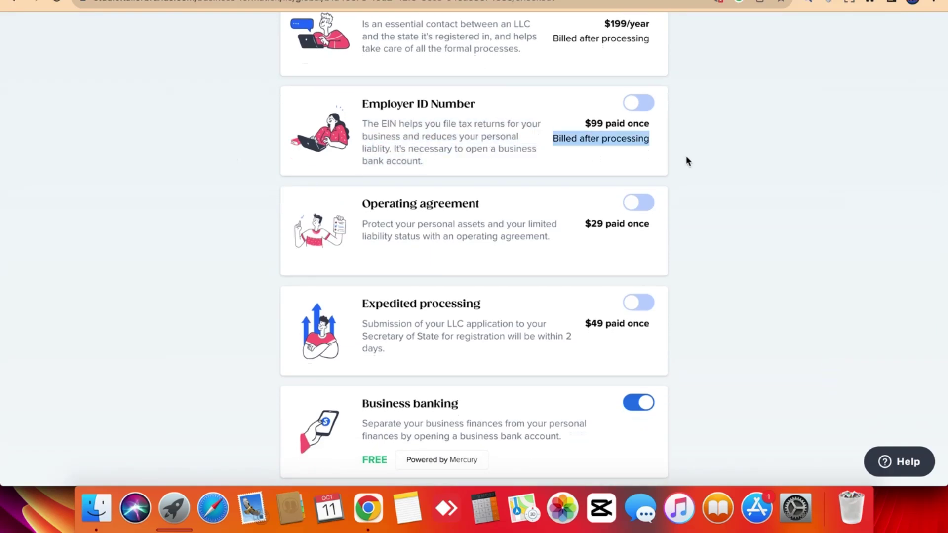
pyautogui.tripleClick(480, 153)
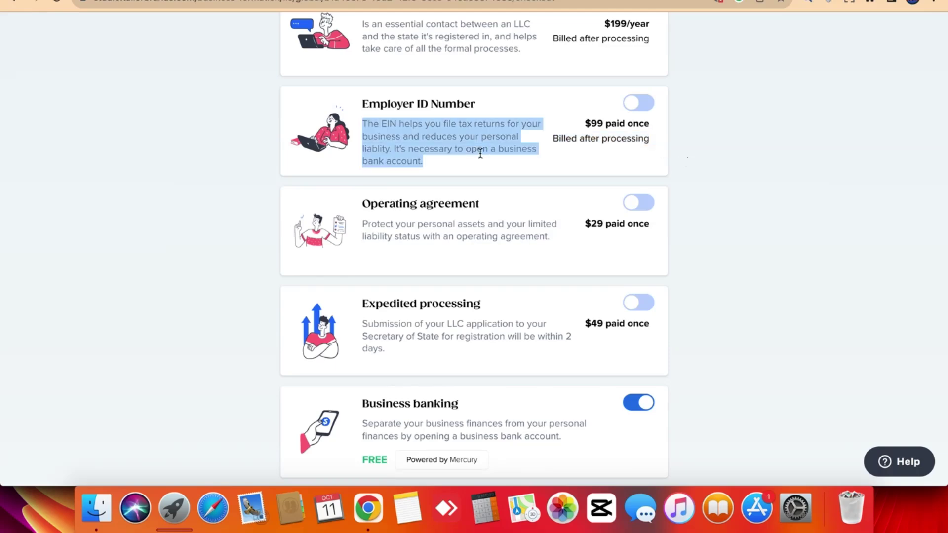
# - Read the Operating agreement, Expedited processing, Business banking and Wyoming state fee descriptions in the order review
pyautogui.tripleClick(451, 245)
pyautogui.click(170, 230)
pyautogui.scroll(-1, 170, 229)
pyautogui.scroll(-5, 170, 229)
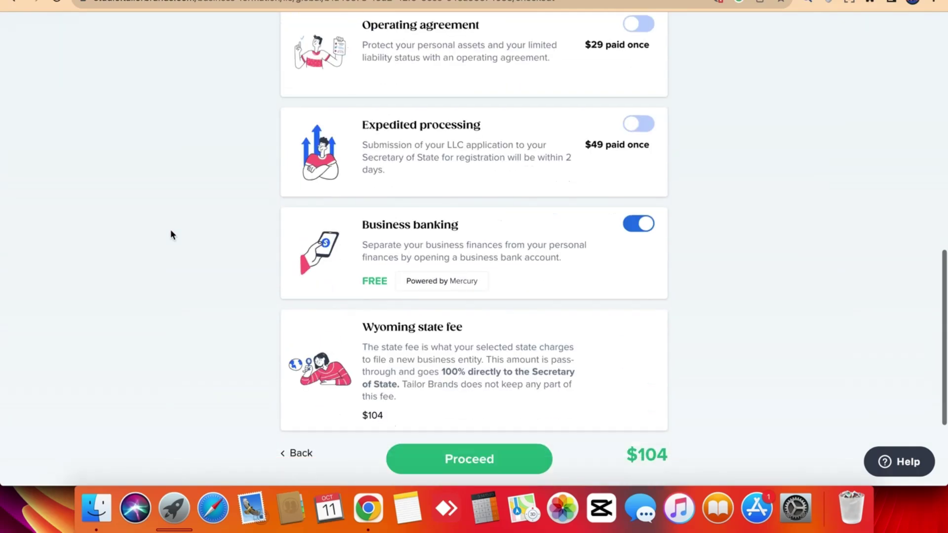
pyautogui.tripleClick(462, 258)
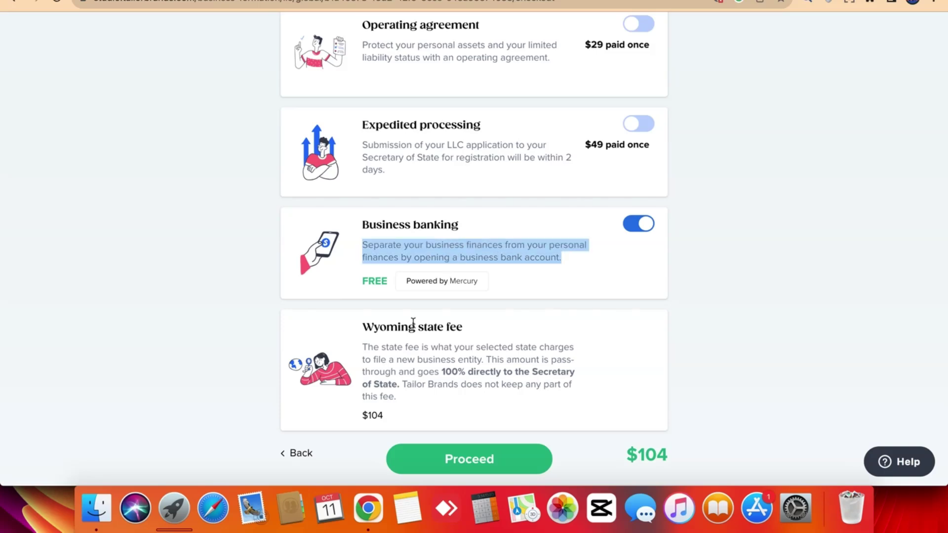
pyautogui.tripleClick(385, 355)
pyautogui.click(216, 290)
pyautogui.scroll(-5, 216, 289)
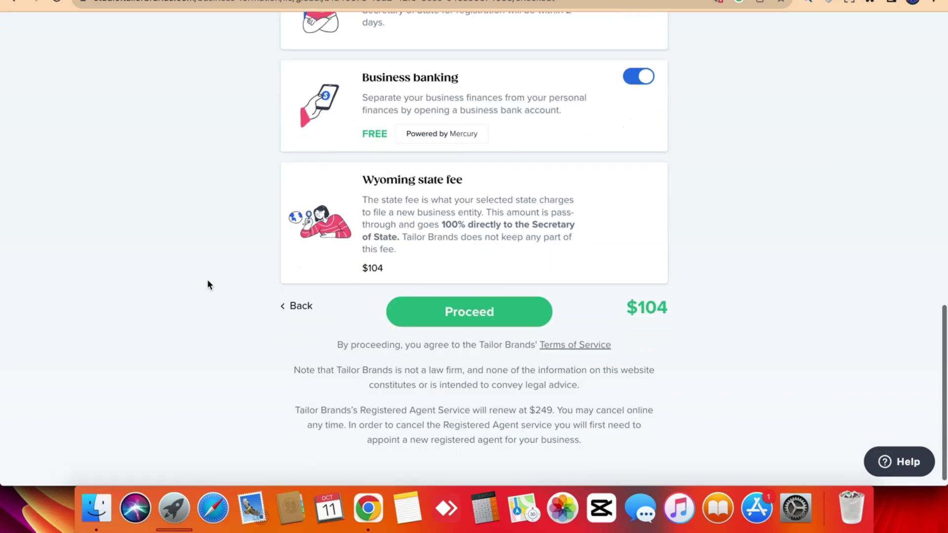
# - Read the Terms of Service notice, legal advice disclaimer and Registered Agent renewal and cancellation terms at the end of the order review
pyautogui.tripleClick(393, 333)
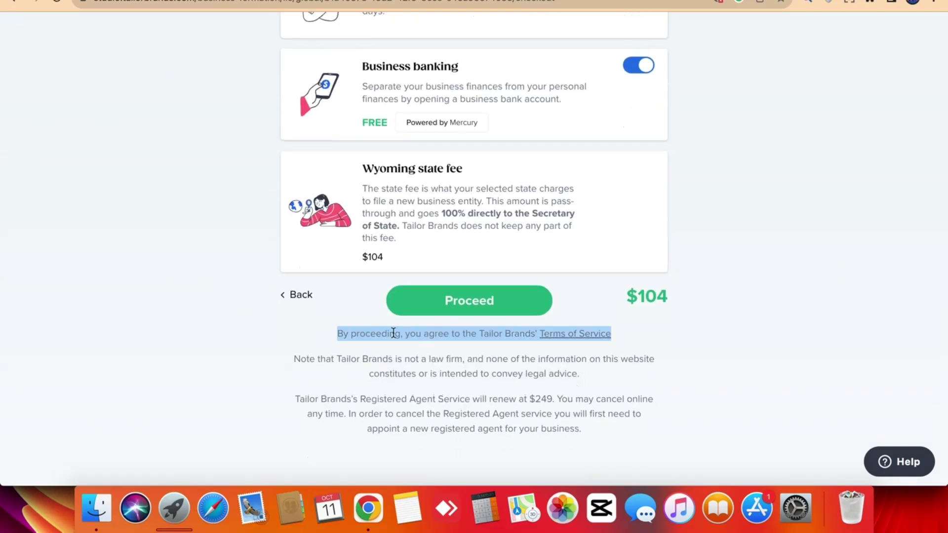
pyautogui.tripleClick(364, 370)
pyautogui.tripleClick(359, 398)
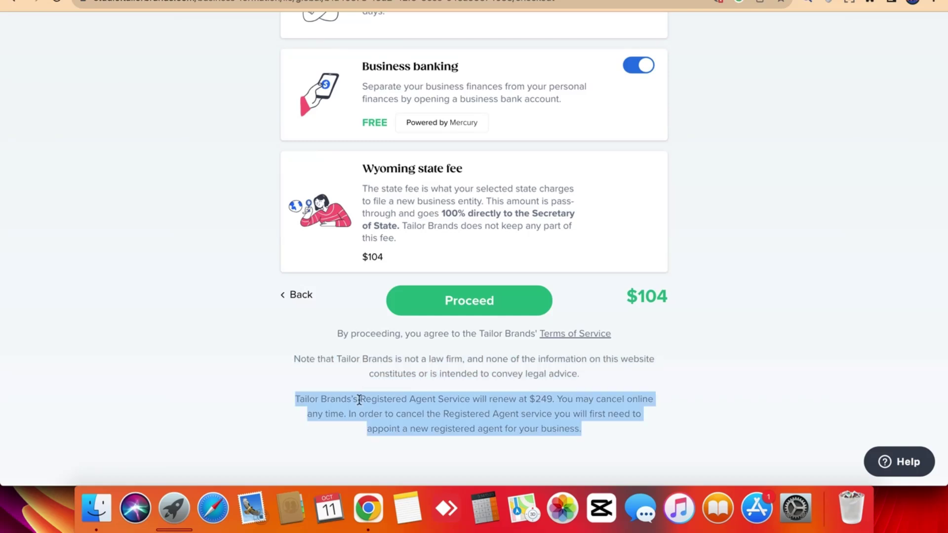
pyautogui.click(359, 399)
pyautogui.tripleClick(360, 399)
pyautogui.click(374, 368)
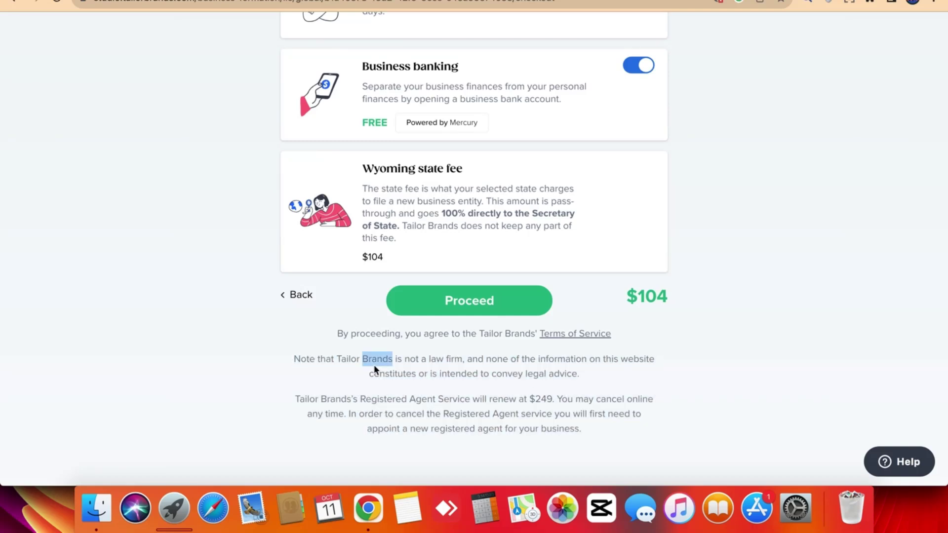
pyautogui.tripleClick(374, 365)
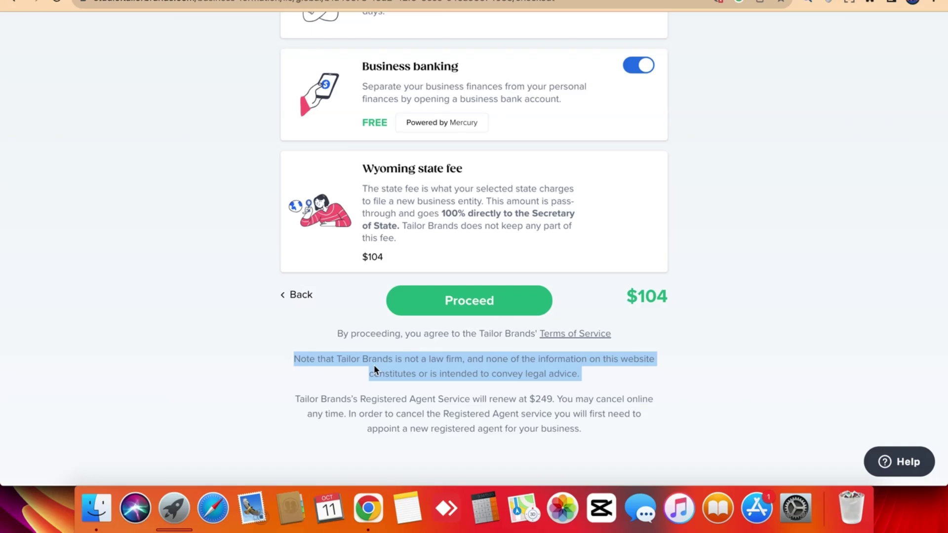
pyautogui.doubleClick(381, 334)
pyautogui.tripleClick(381, 334)
pyautogui.click(225, 328)
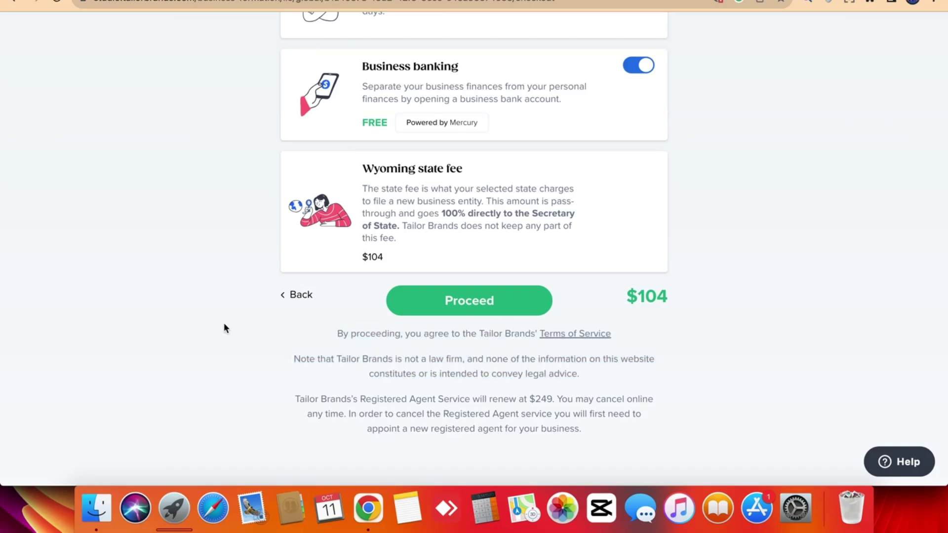
# - Check what the Lite LLC plan includes and compare it with the order total at the end of the review
pyautogui.scroll(20, 224, 327)
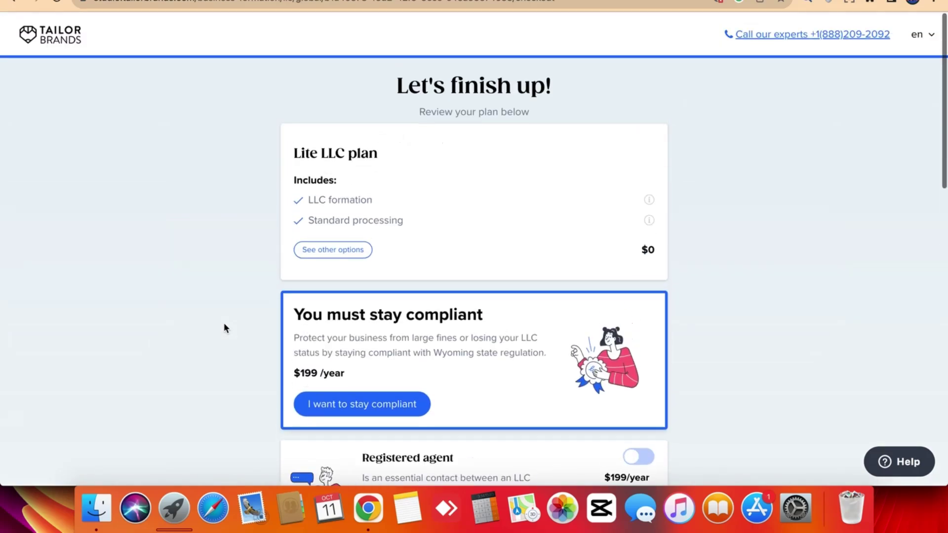
pyautogui.tripleClick(346, 199)
pyautogui.click(244, 222)
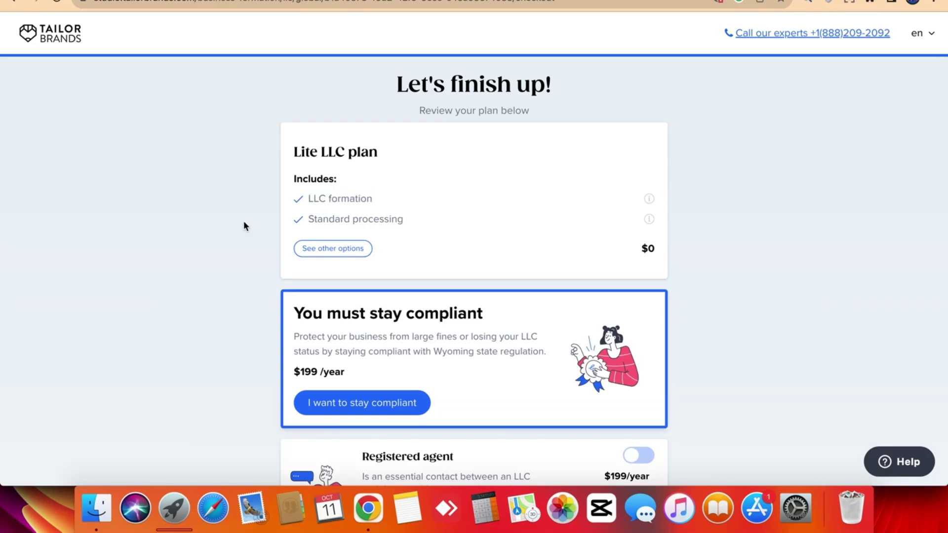
pyautogui.scroll(-15, 244, 222)
pyautogui.scroll(15, 243, 222)
pyautogui.scroll(-15, 243, 226)
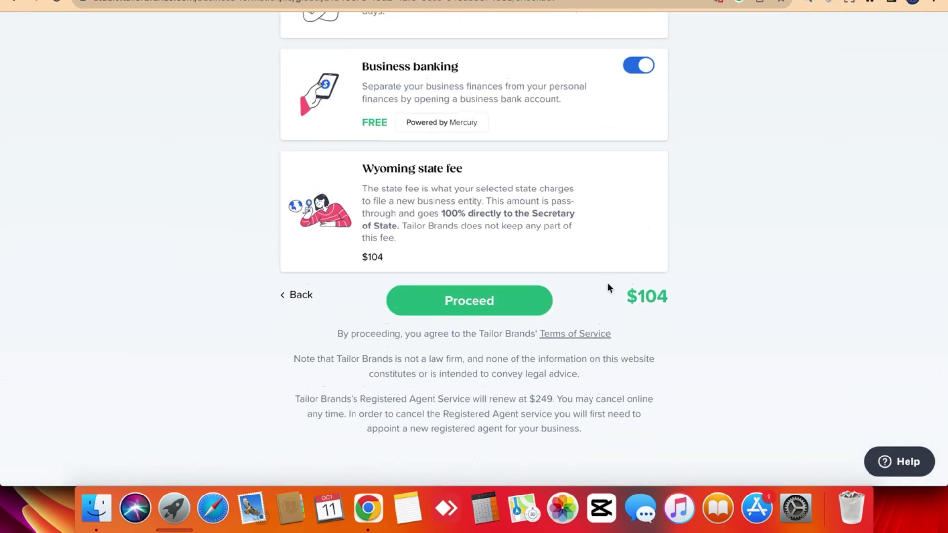
pyautogui.tripleClick(658, 305)
pyautogui.click(658, 305)
pyautogui.tripleClick(658, 304)
pyautogui.click(658, 305)
# - Reread the Terms of Service agreement line, the law firm disclaimer and the Registered Agent Service note beneath the order total
pyautogui.tripleClick(471, 333)
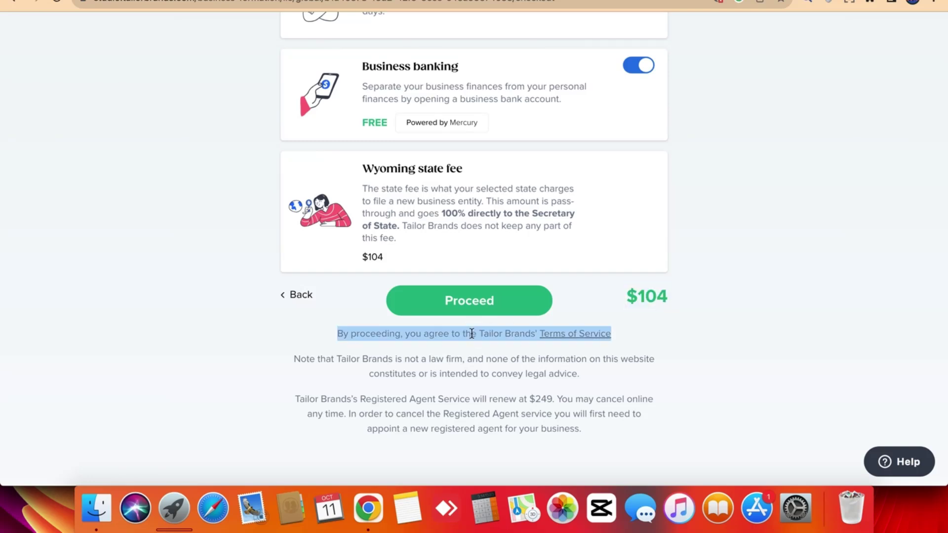
pyautogui.tripleClick(472, 333)
pyautogui.tripleClick(446, 381)
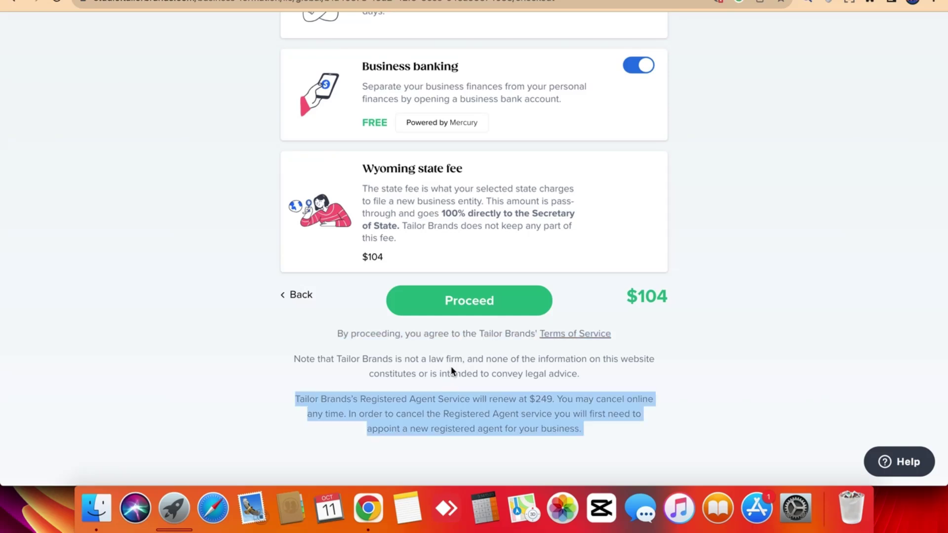
pyautogui.tripleClick(451, 371)
pyautogui.click(451, 371)
pyautogui.tripleClick(452, 371)
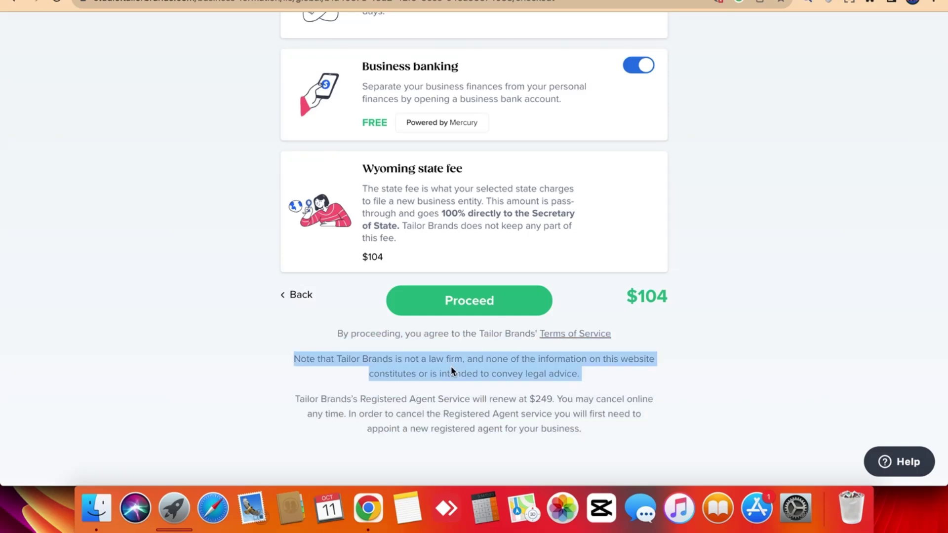
pyautogui.click(451, 368)
pyautogui.tripleClick(474, 332)
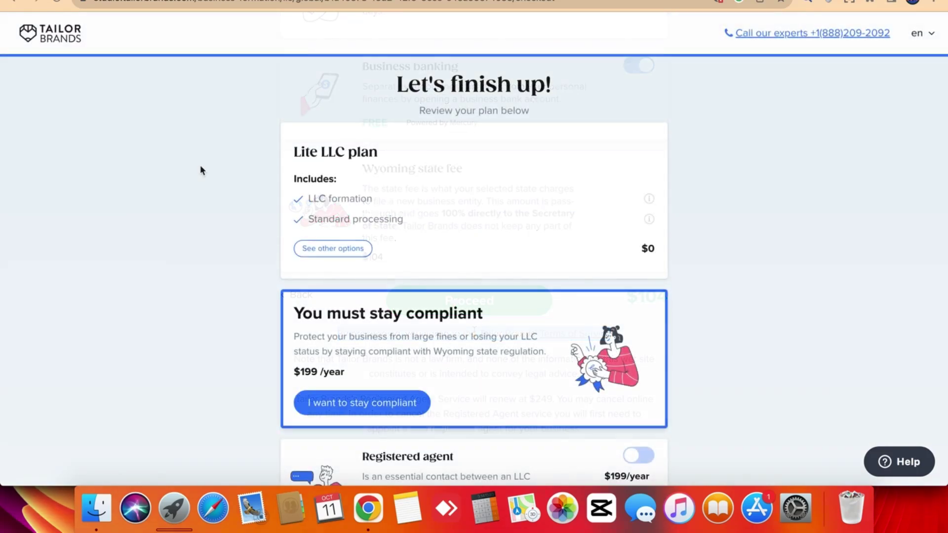
# - Examine the LLC formation and Standard processing items included in the Lite LLC plan
pyautogui.tripleClick(200, 166)
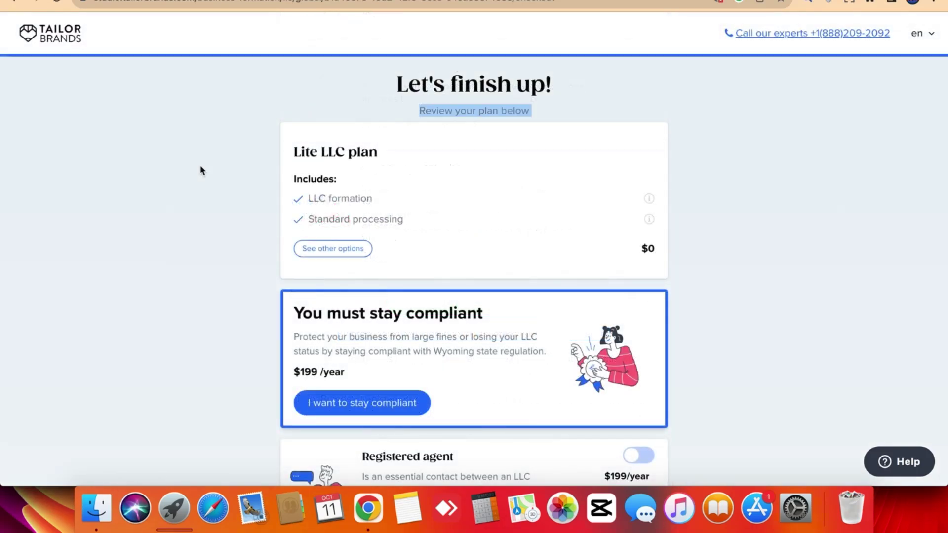
pyautogui.tripleClick(226, 182)
pyautogui.click(253, 220)
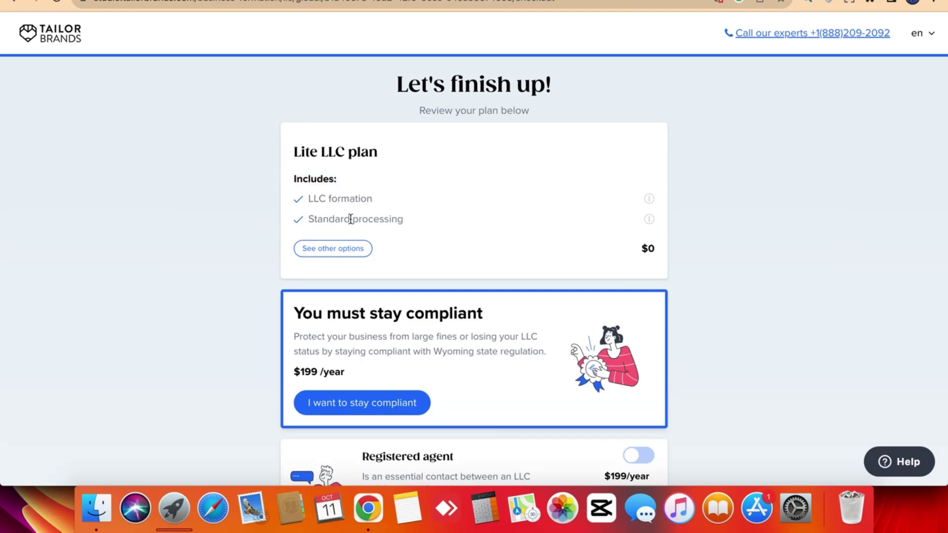
pyautogui.tripleClick(385, 223)
pyautogui.tripleClick(392, 199)
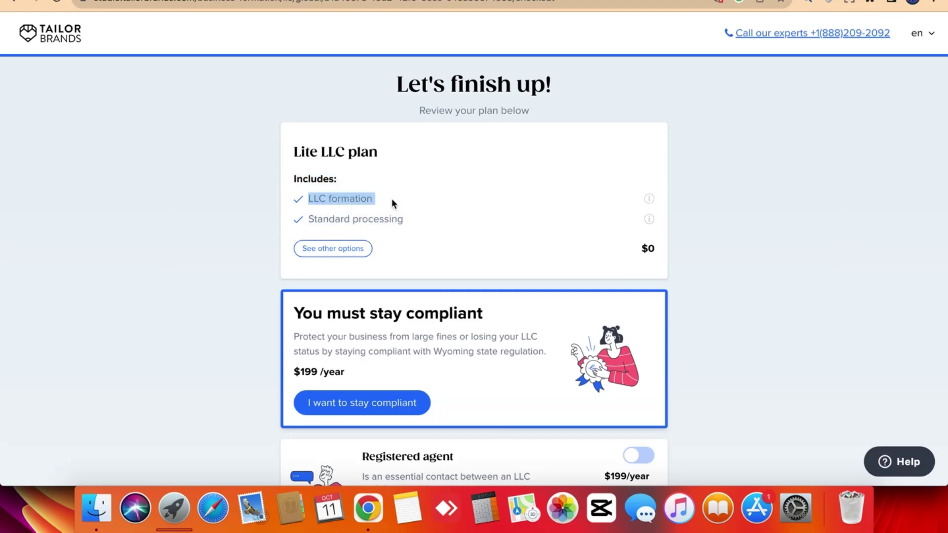
pyautogui.click(392, 200)
pyautogui.click(272, 238)
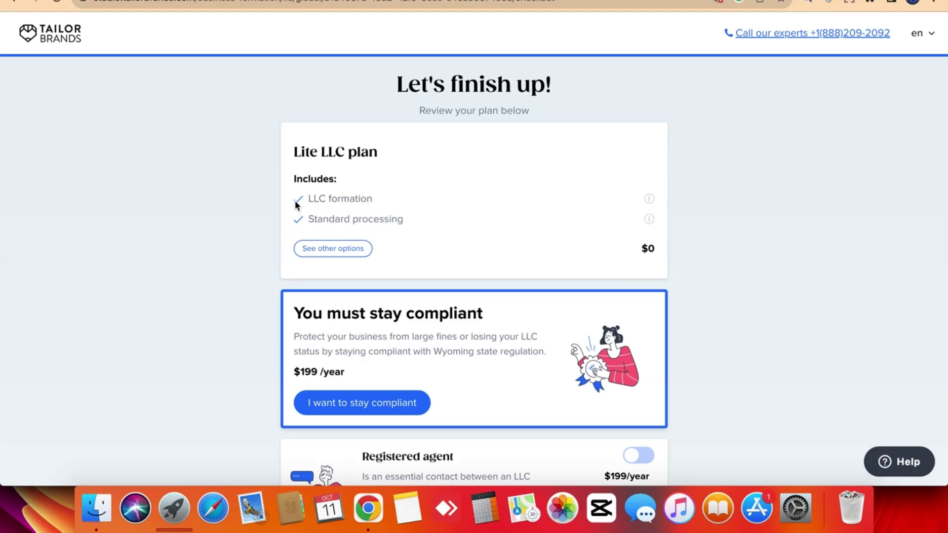
pyautogui.doubleClick(330, 200)
pyautogui.tripleClick(342, 227)
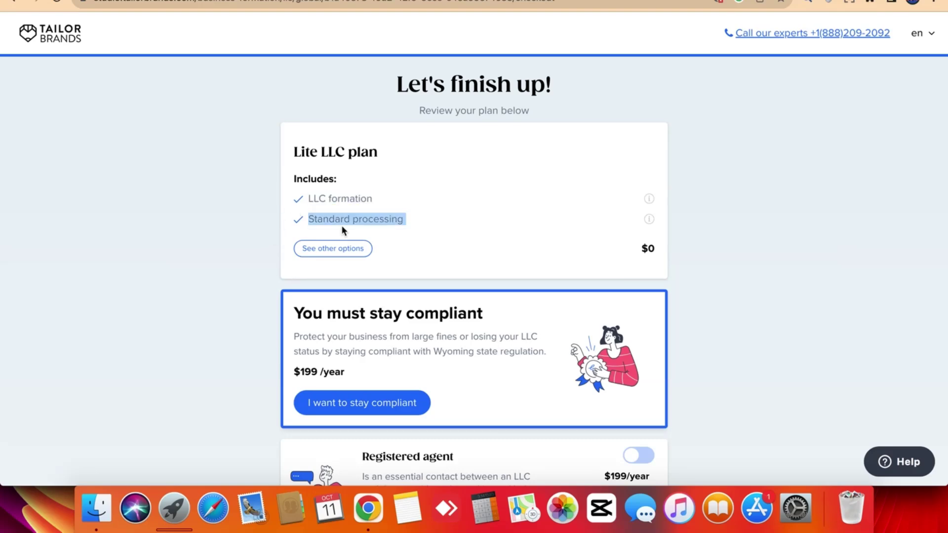
pyautogui.click(266, 228)
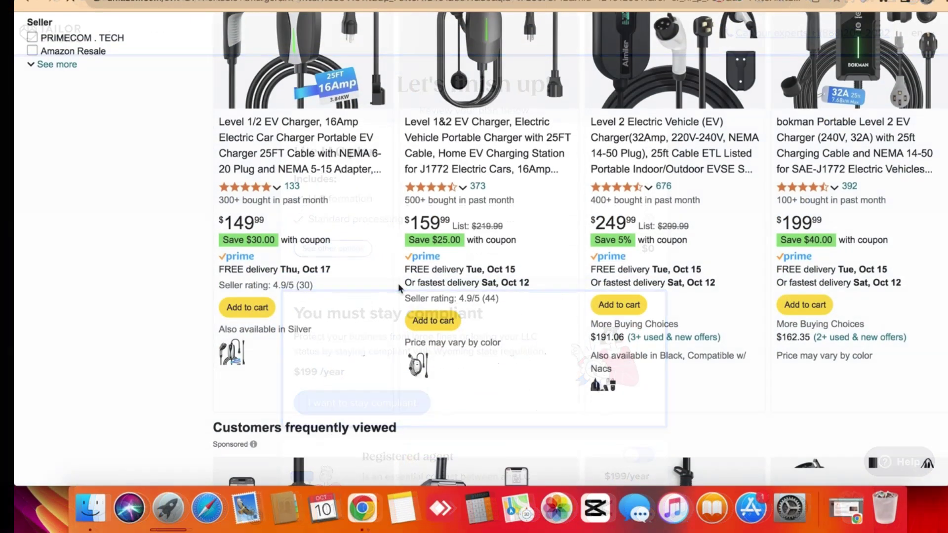
# - Switch to the Amazon results for EV Portable Charger and browse the listings' prices, ratings and monthly purchases
pyautogui.scroll(-10, 399, 288)
pyautogui.scroll(-10, 399, 288)
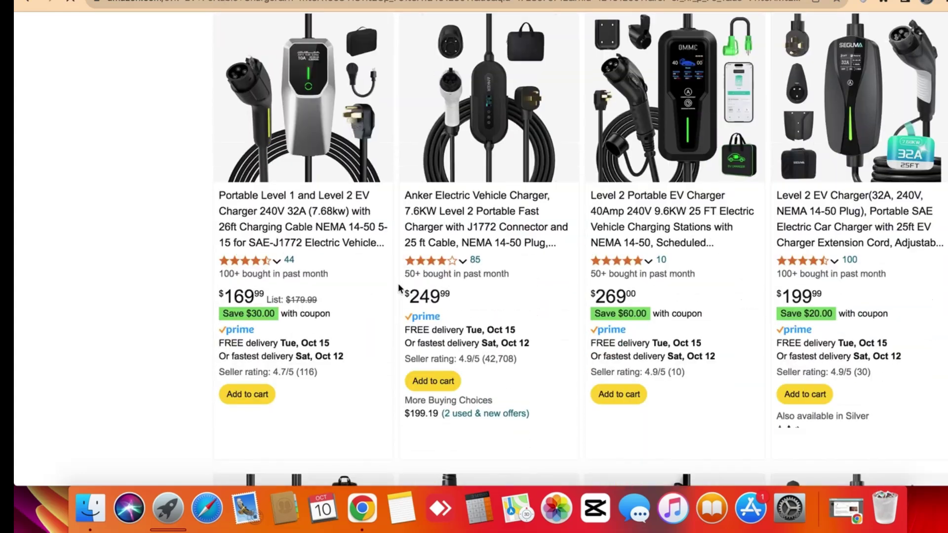
pyautogui.scroll(5, 191, 252)
pyautogui.scroll(1, 191, 252)
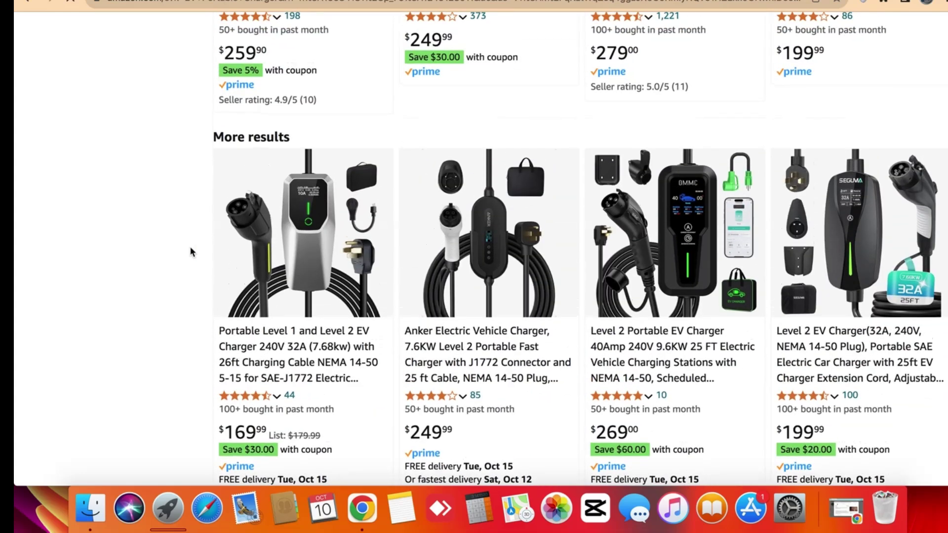
pyautogui.scroll(-20, 191, 252)
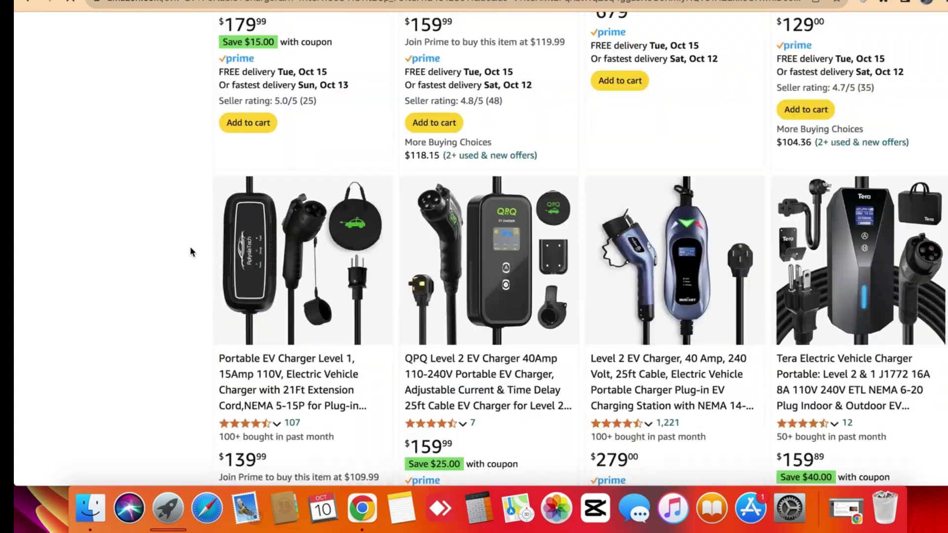
pyautogui.scroll(-1, 192, 252)
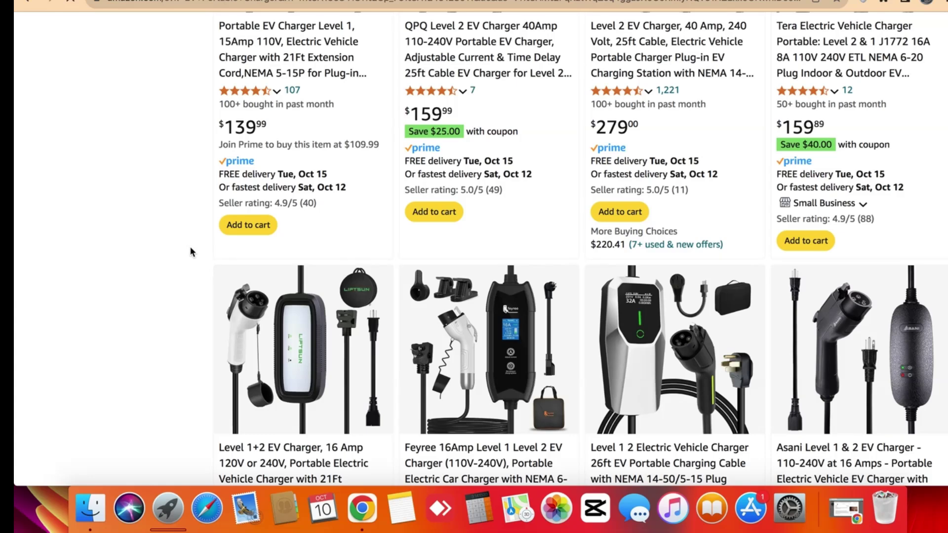
pyautogui.scroll(-15, 191, 252)
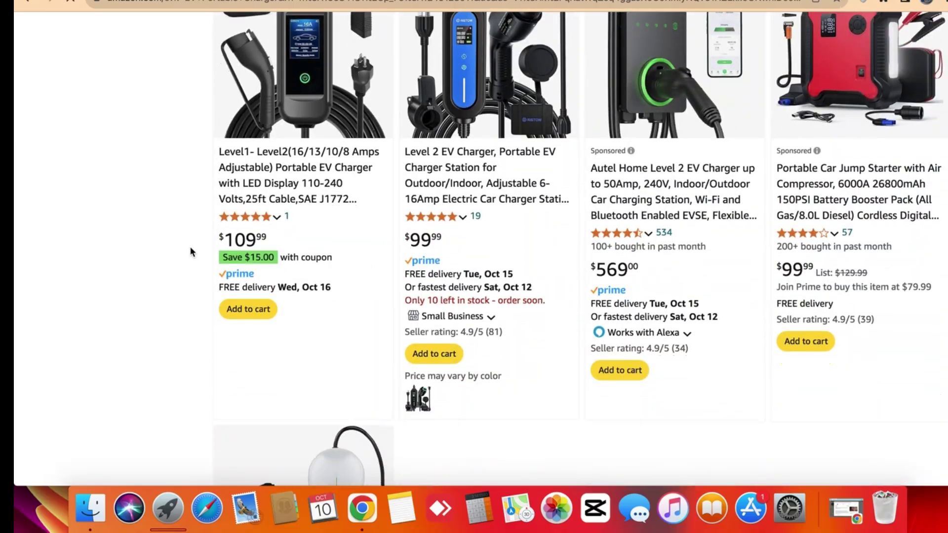
pyautogui.scroll(-20, 191, 247)
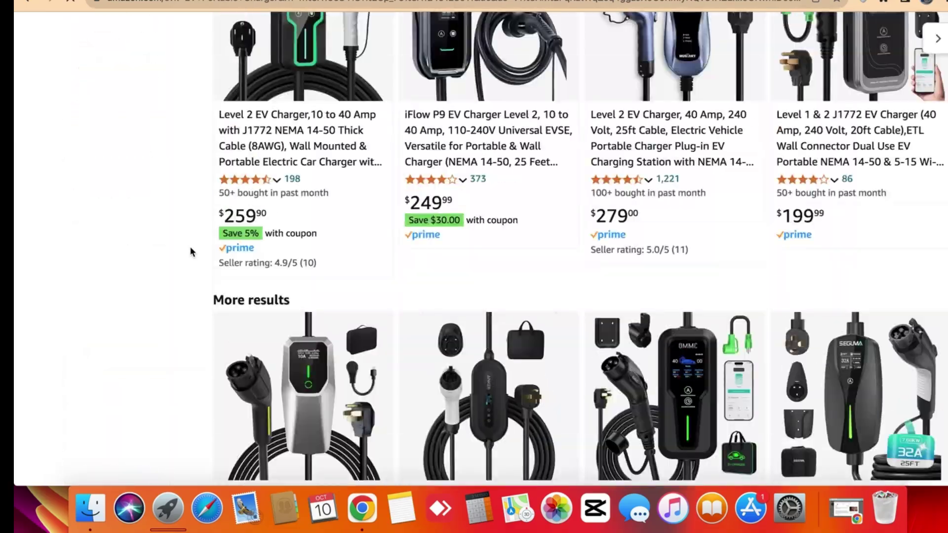
pyautogui.scroll(20, 191, 247)
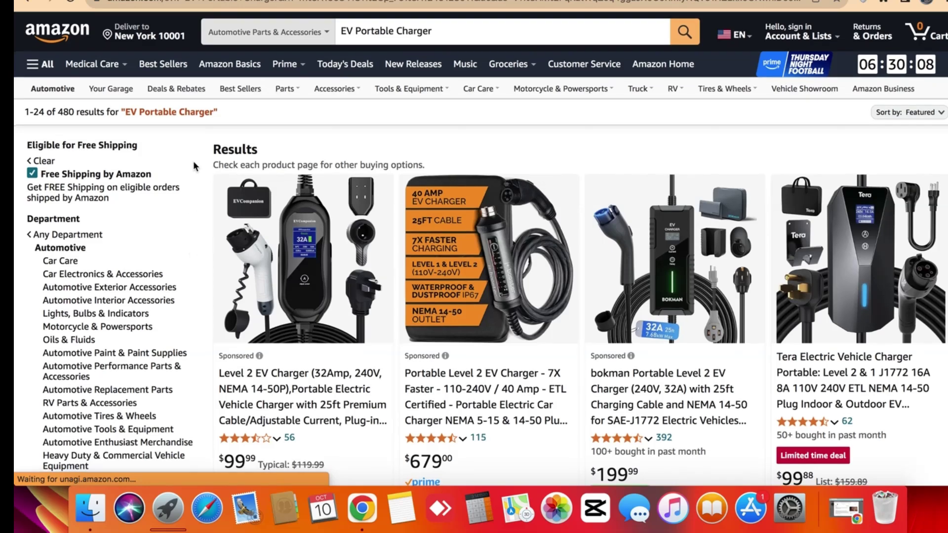
# - Look over the results heading and the charger listings under Customers frequently viewed and More results again
pyautogui.tripleClick(217, 163)
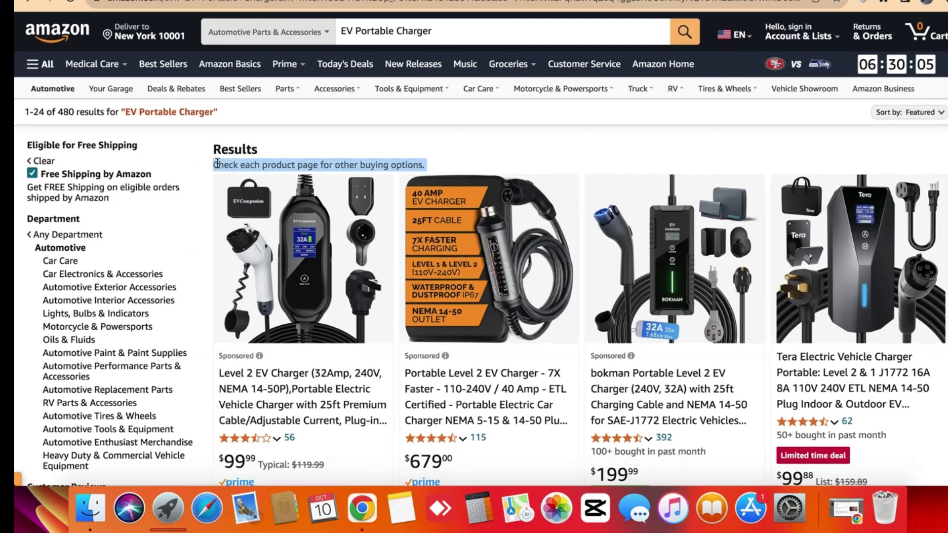
pyautogui.click(216, 162)
pyautogui.moveTo(214, 145)
pyautogui.mouseDown()
pyautogui.moveTo(385, 169)
pyautogui.moveTo(451, 165)
pyautogui.moveTo(219, 141)
pyautogui.mouseUp()
pyautogui.click(451, 166)
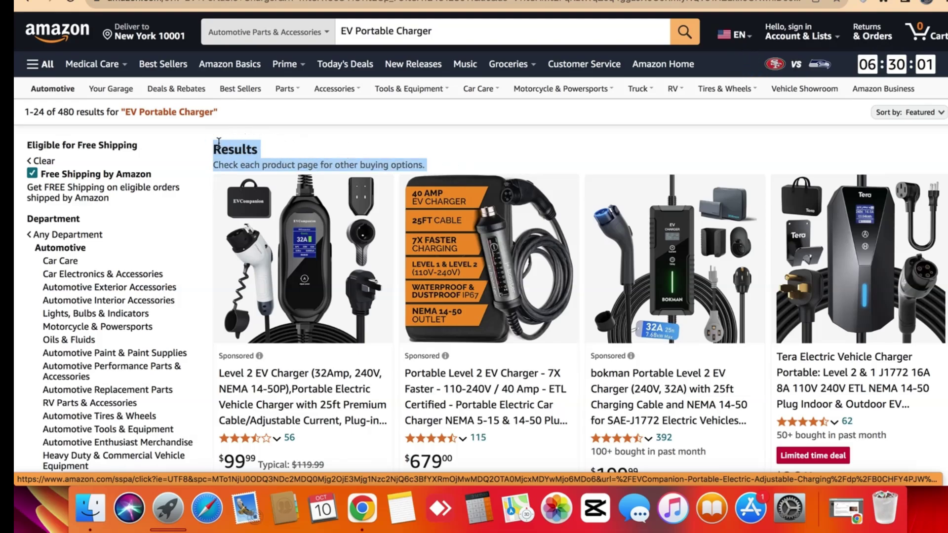
pyautogui.click(219, 142)
pyautogui.scroll(-15, 207, 217)
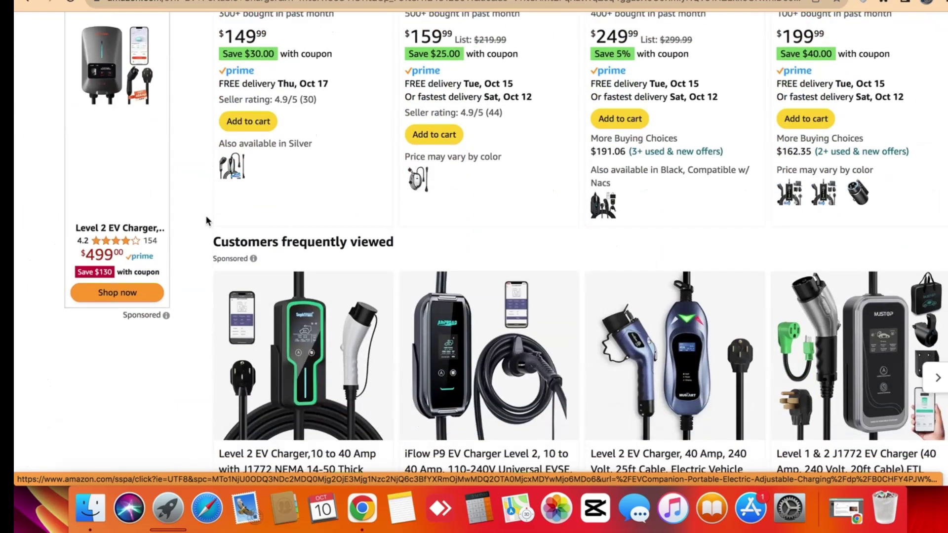
pyautogui.scroll(-10, 206, 221)
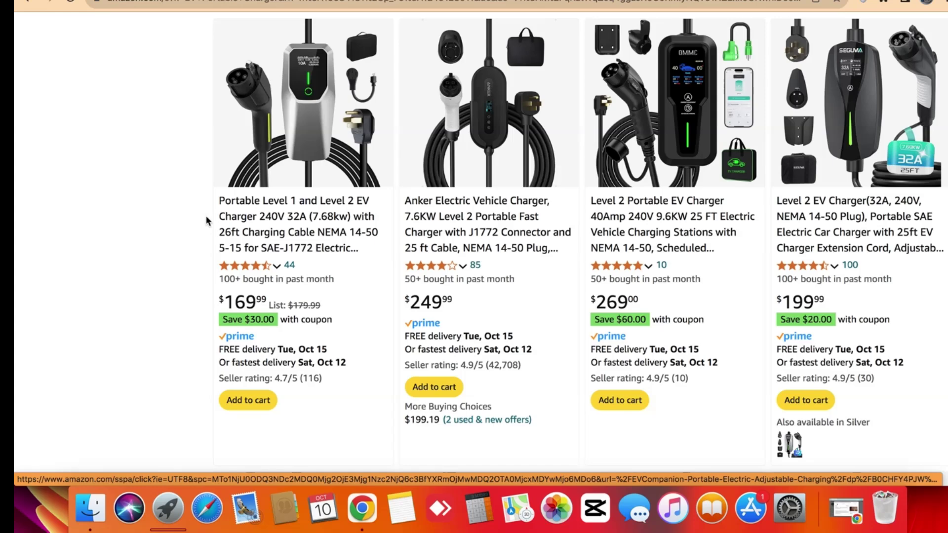
pyautogui.scroll(20, 205, 215)
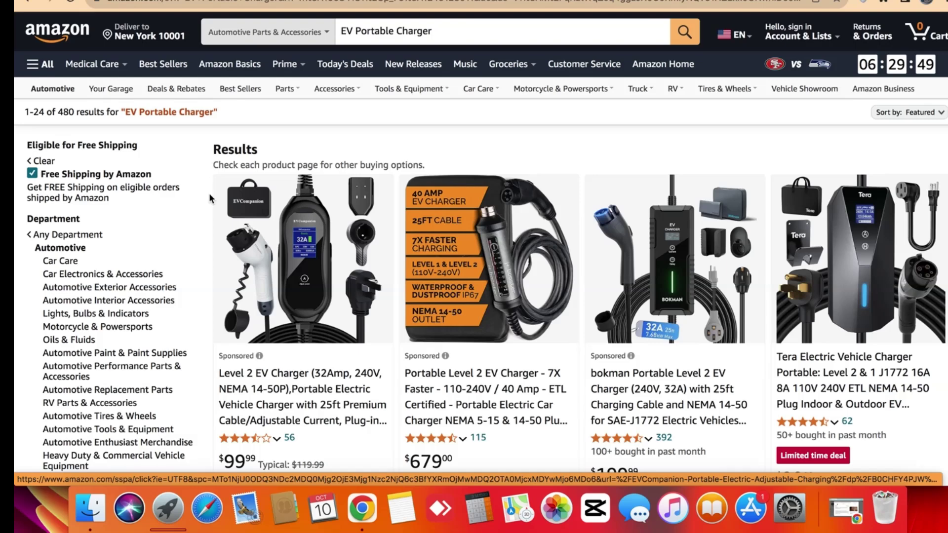
pyautogui.doubleClick(216, 150)
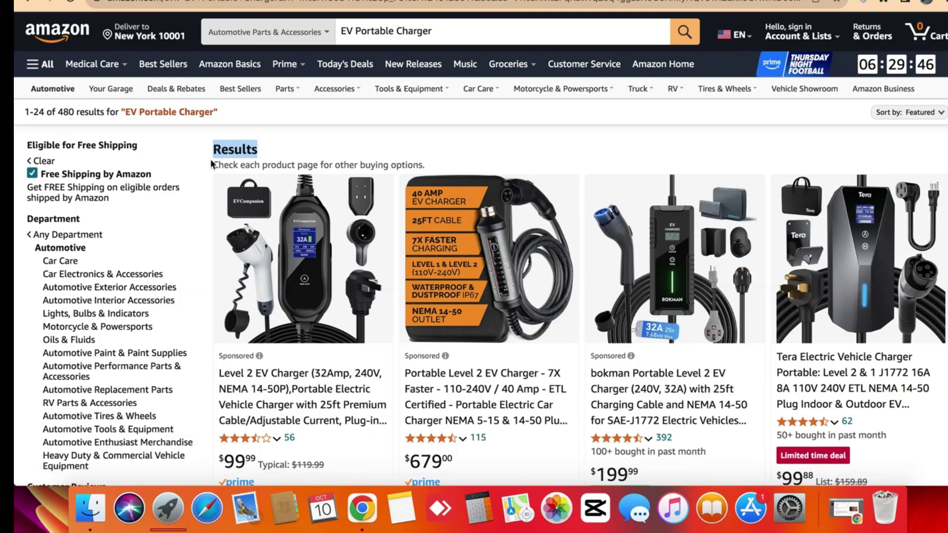
pyautogui.tripleClick(212, 164)
pyautogui.click(212, 165)
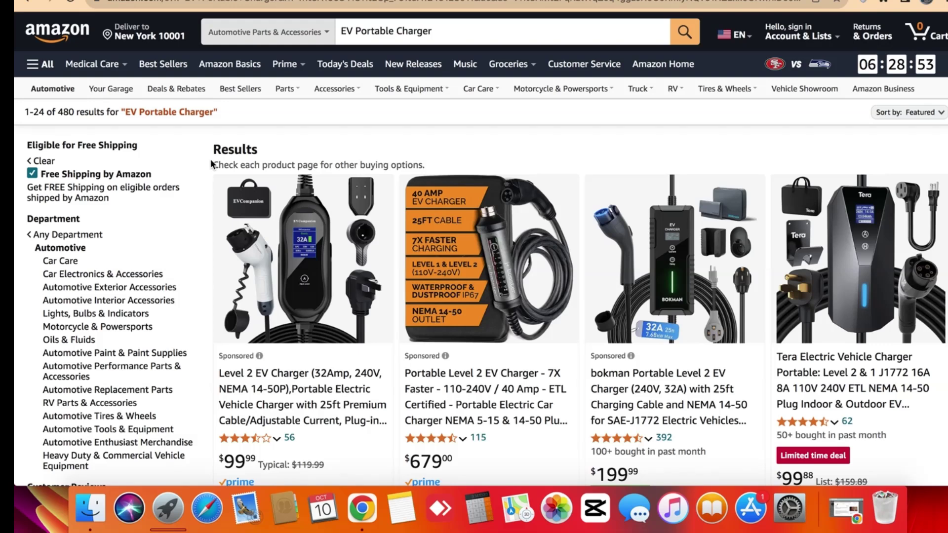
pyautogui.tripleClick(211, 160)
pyautogui.click(210, 159)
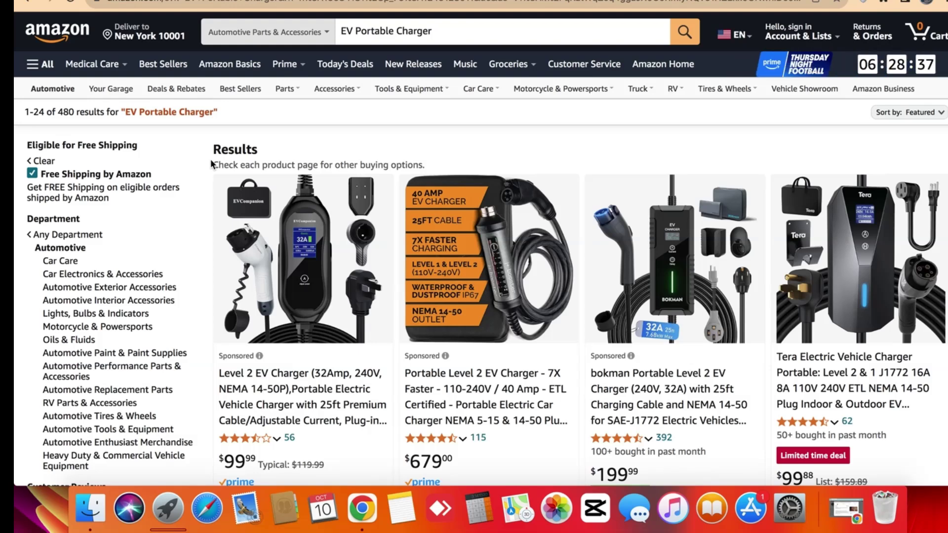
pyautogui.tripleClick(211, 159)
pyautogui.click(210, 159)
pyautogui.tripleClick(210, 158)
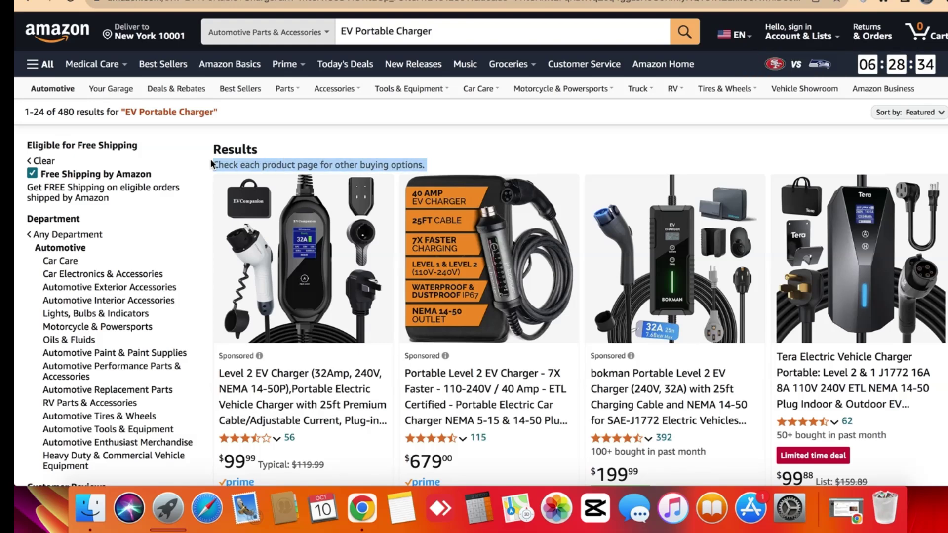
pyautogui.click(210, 159)
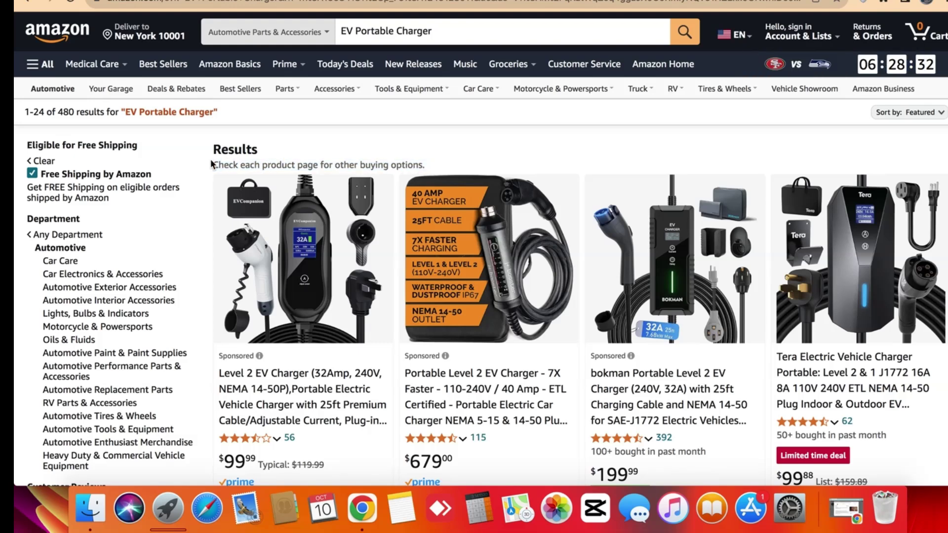